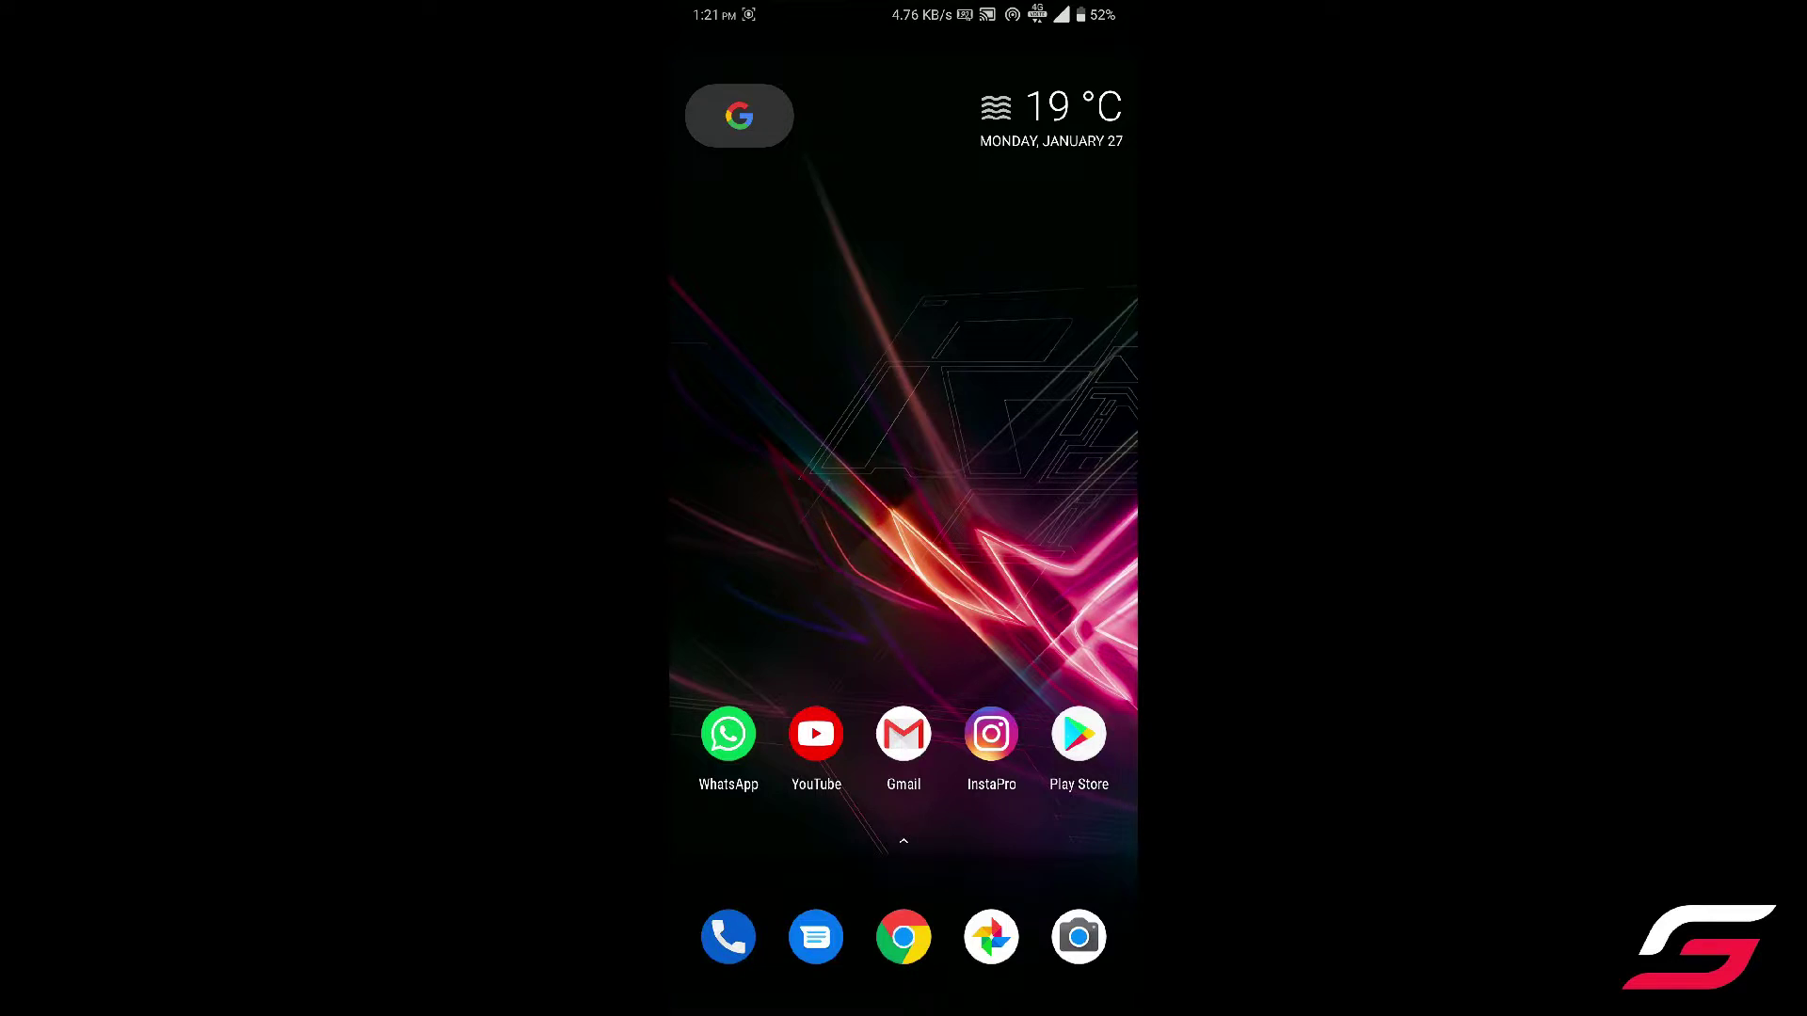
Step: Search the Play Store for 'set edit' and install Settings Database Editor
{"action": "left_click", "coordinate": [1079, 735]}
{"action": "left_click", "coordinate": [904, 58]}
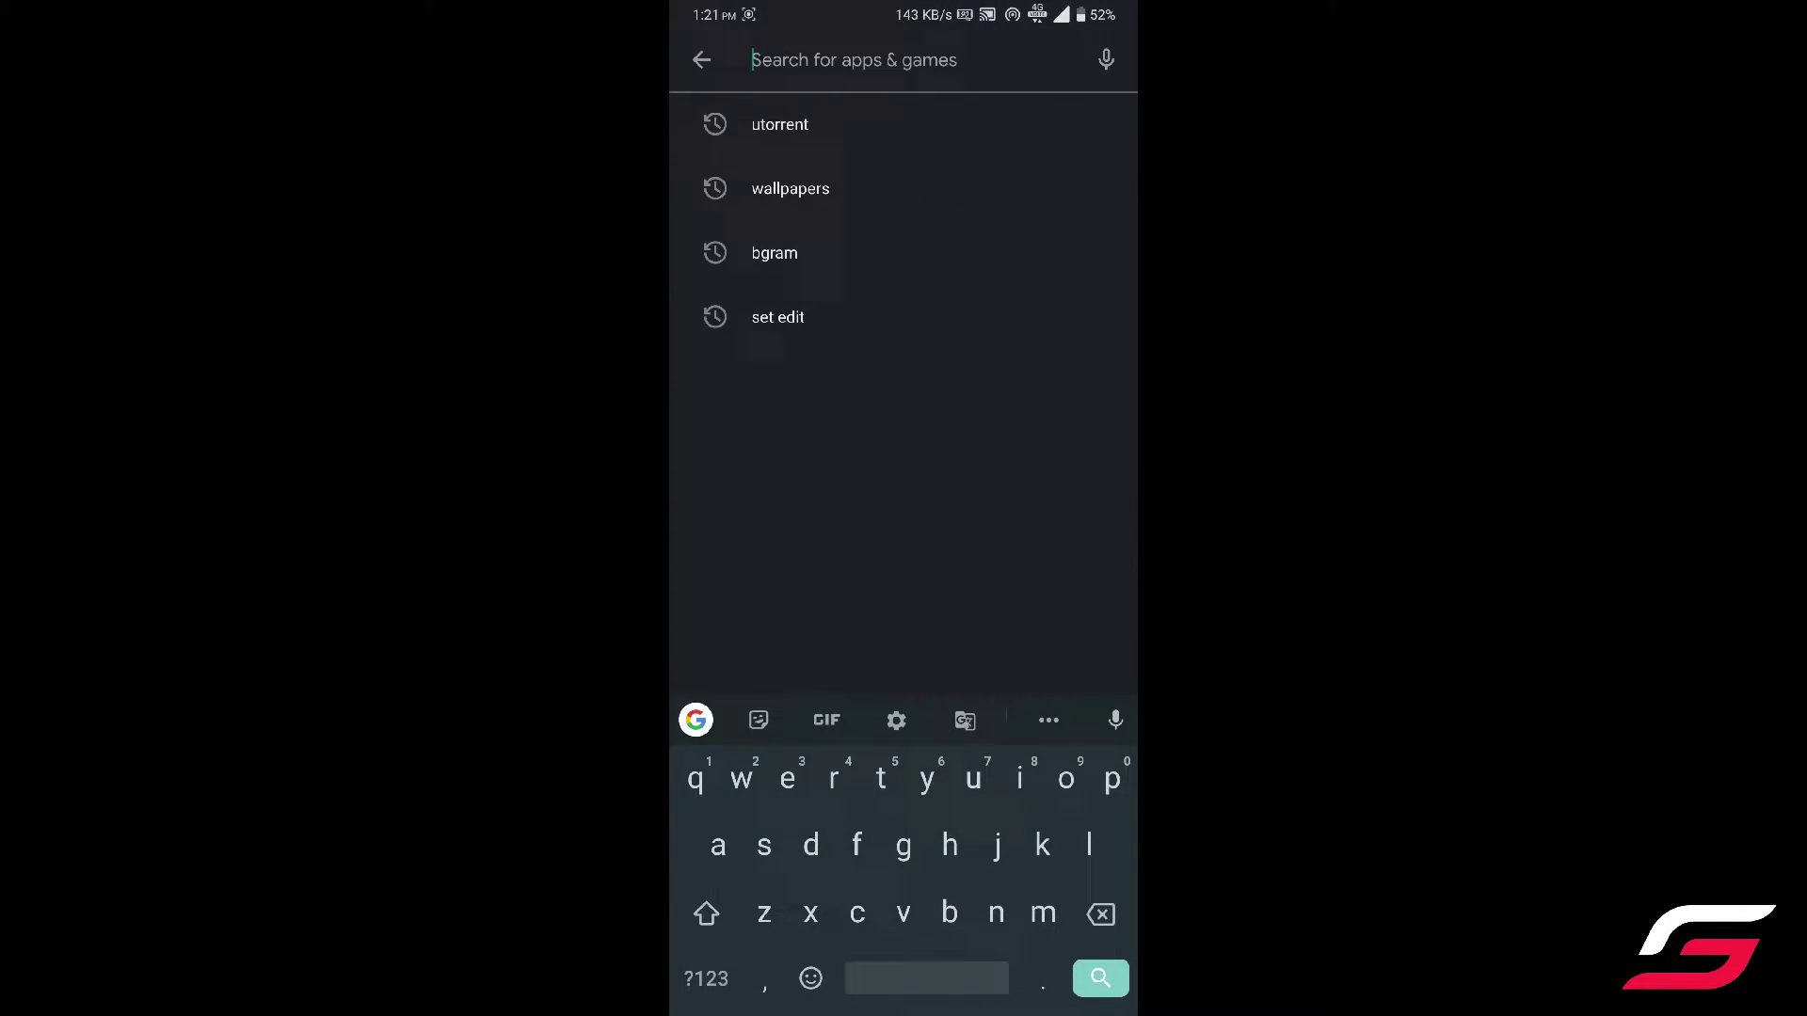
{"action": "type", "text": "set ed"}
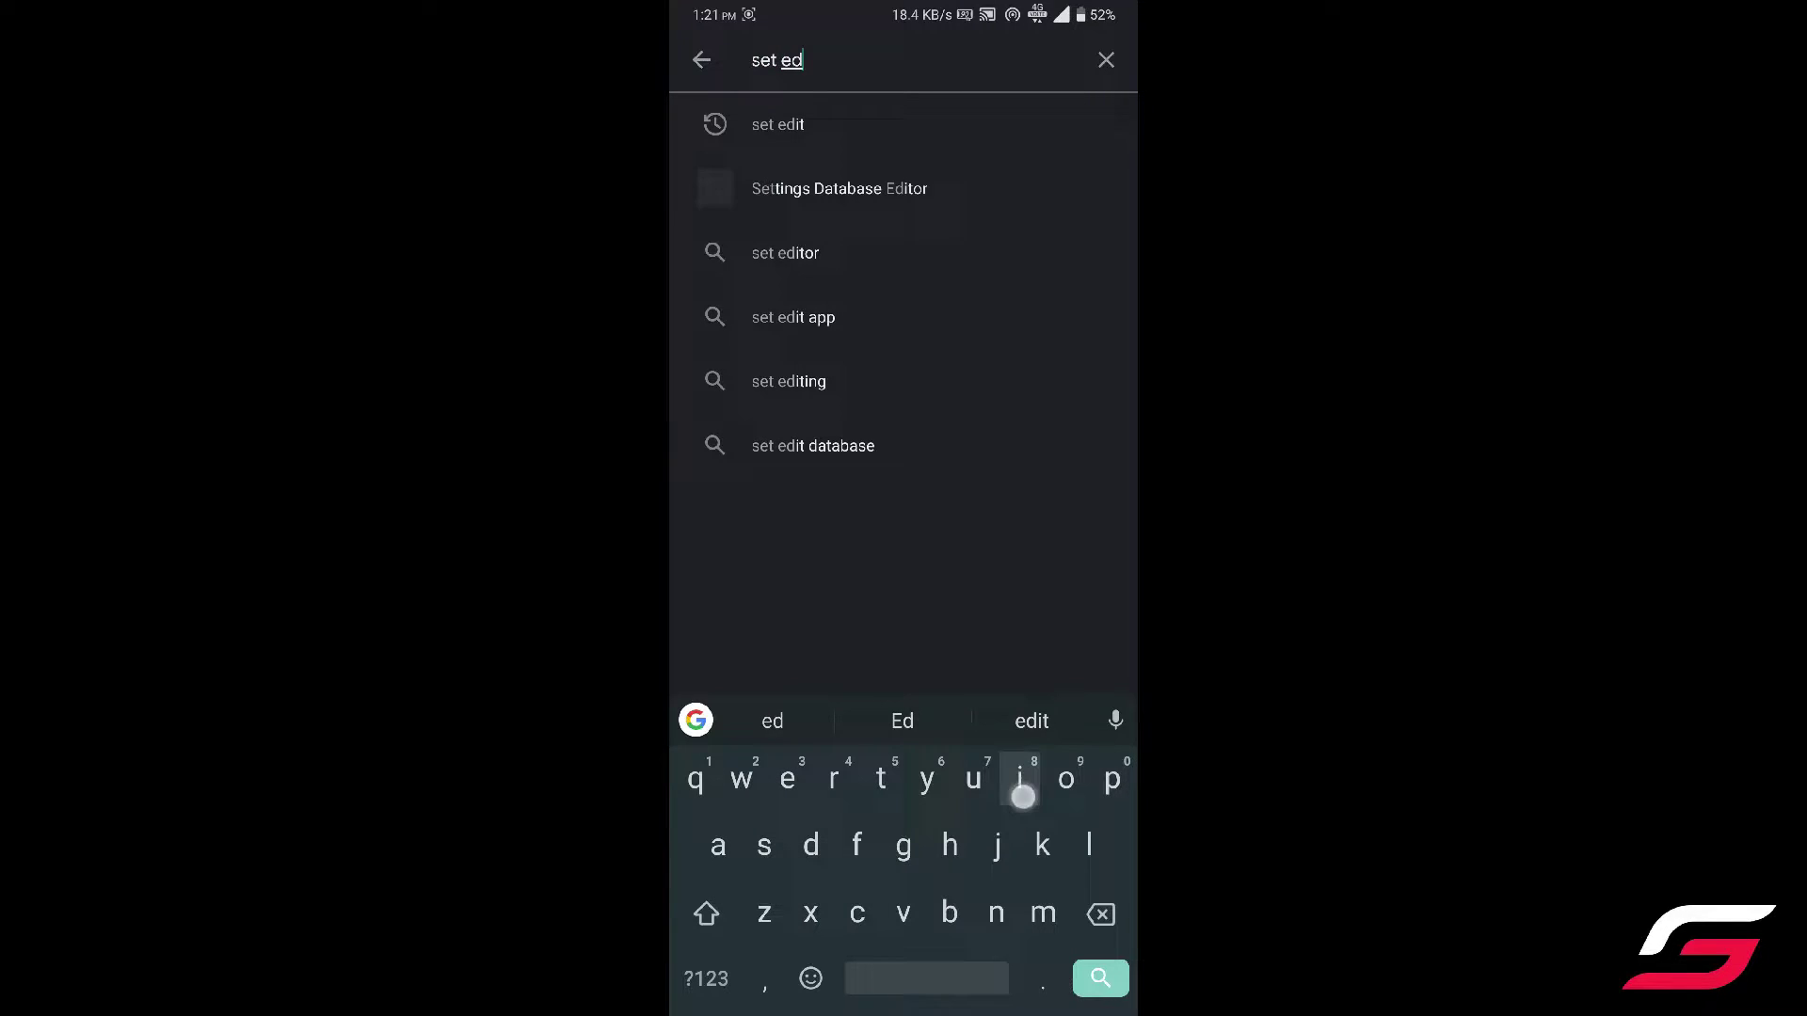
{"action": "type", "text": "it"}
{"action": "left_click", "coordinate": [1100, 978]}
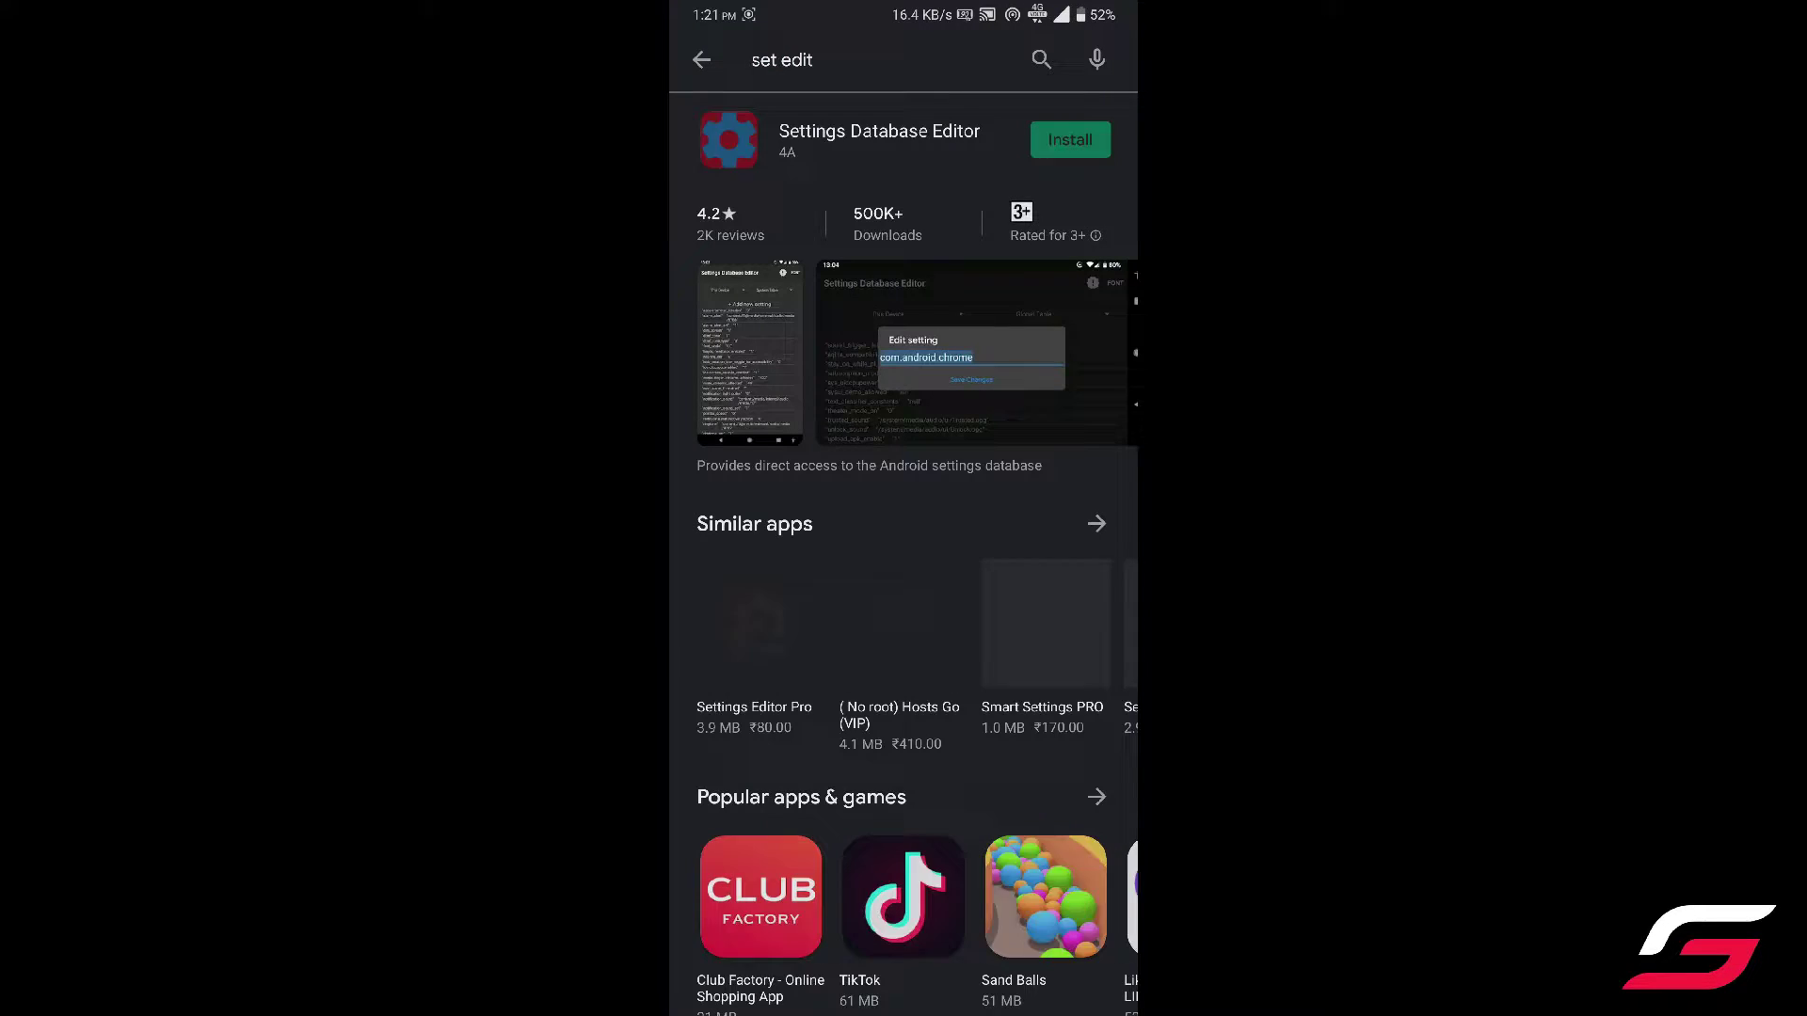
{"action": "left_click", "coordinate": [943, 161]}
{"action": "left_click", "coordinate": [1042, 340]}
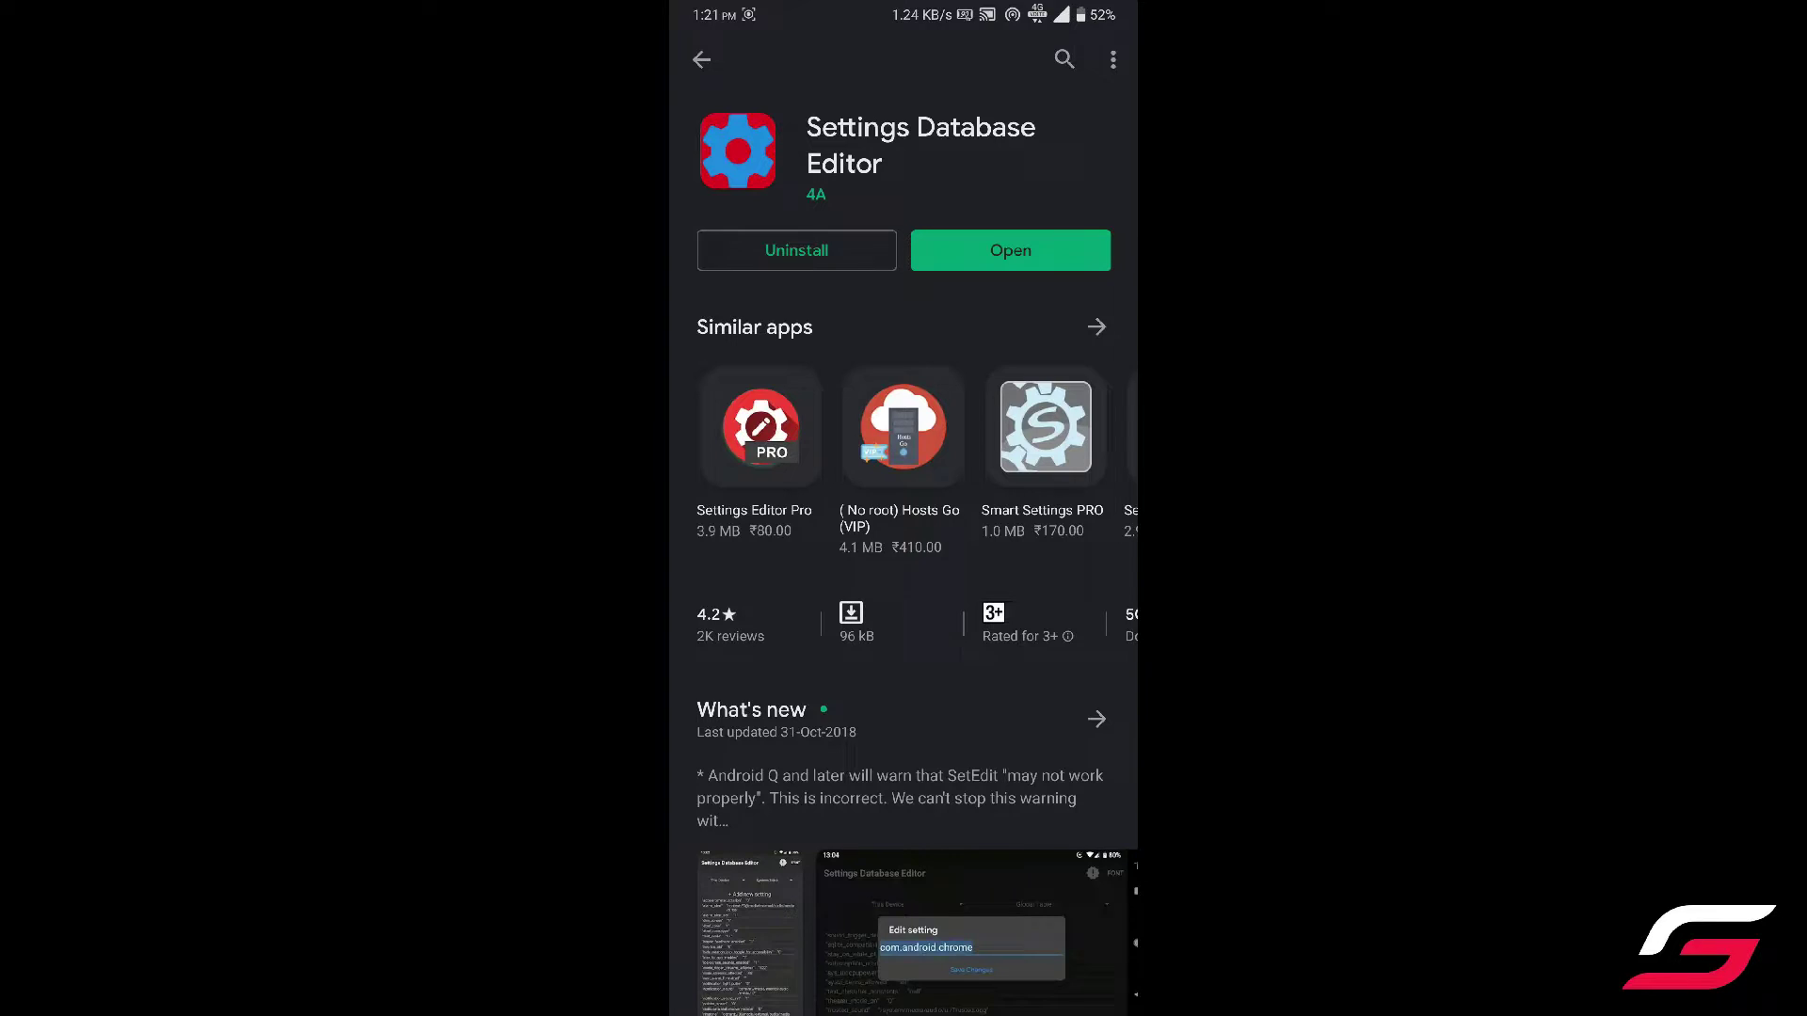
Step: Launch SetEdit, dismiss its startup warning, and go back to the home screen
{"action": "left_click", "coordinate": [1057, 250]}
{"action": "left_click", "coordinate": [948, 775]}
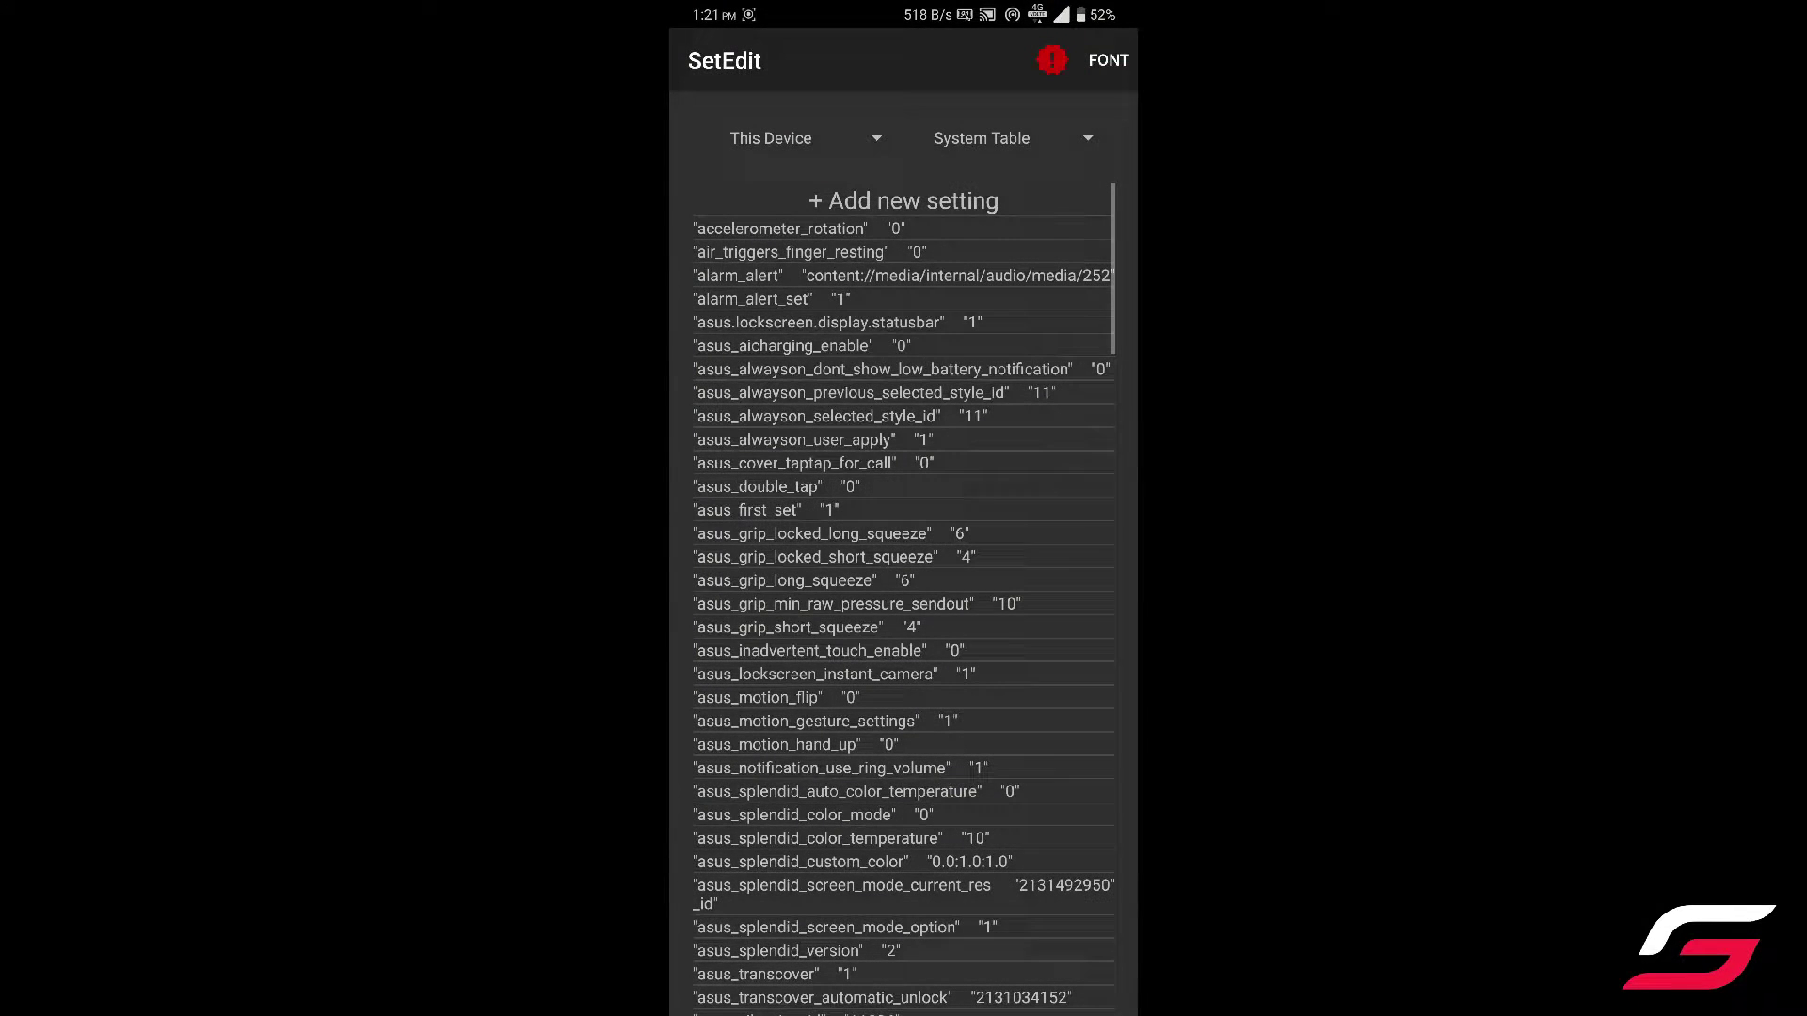
{"action": "key", "text": "Home"}
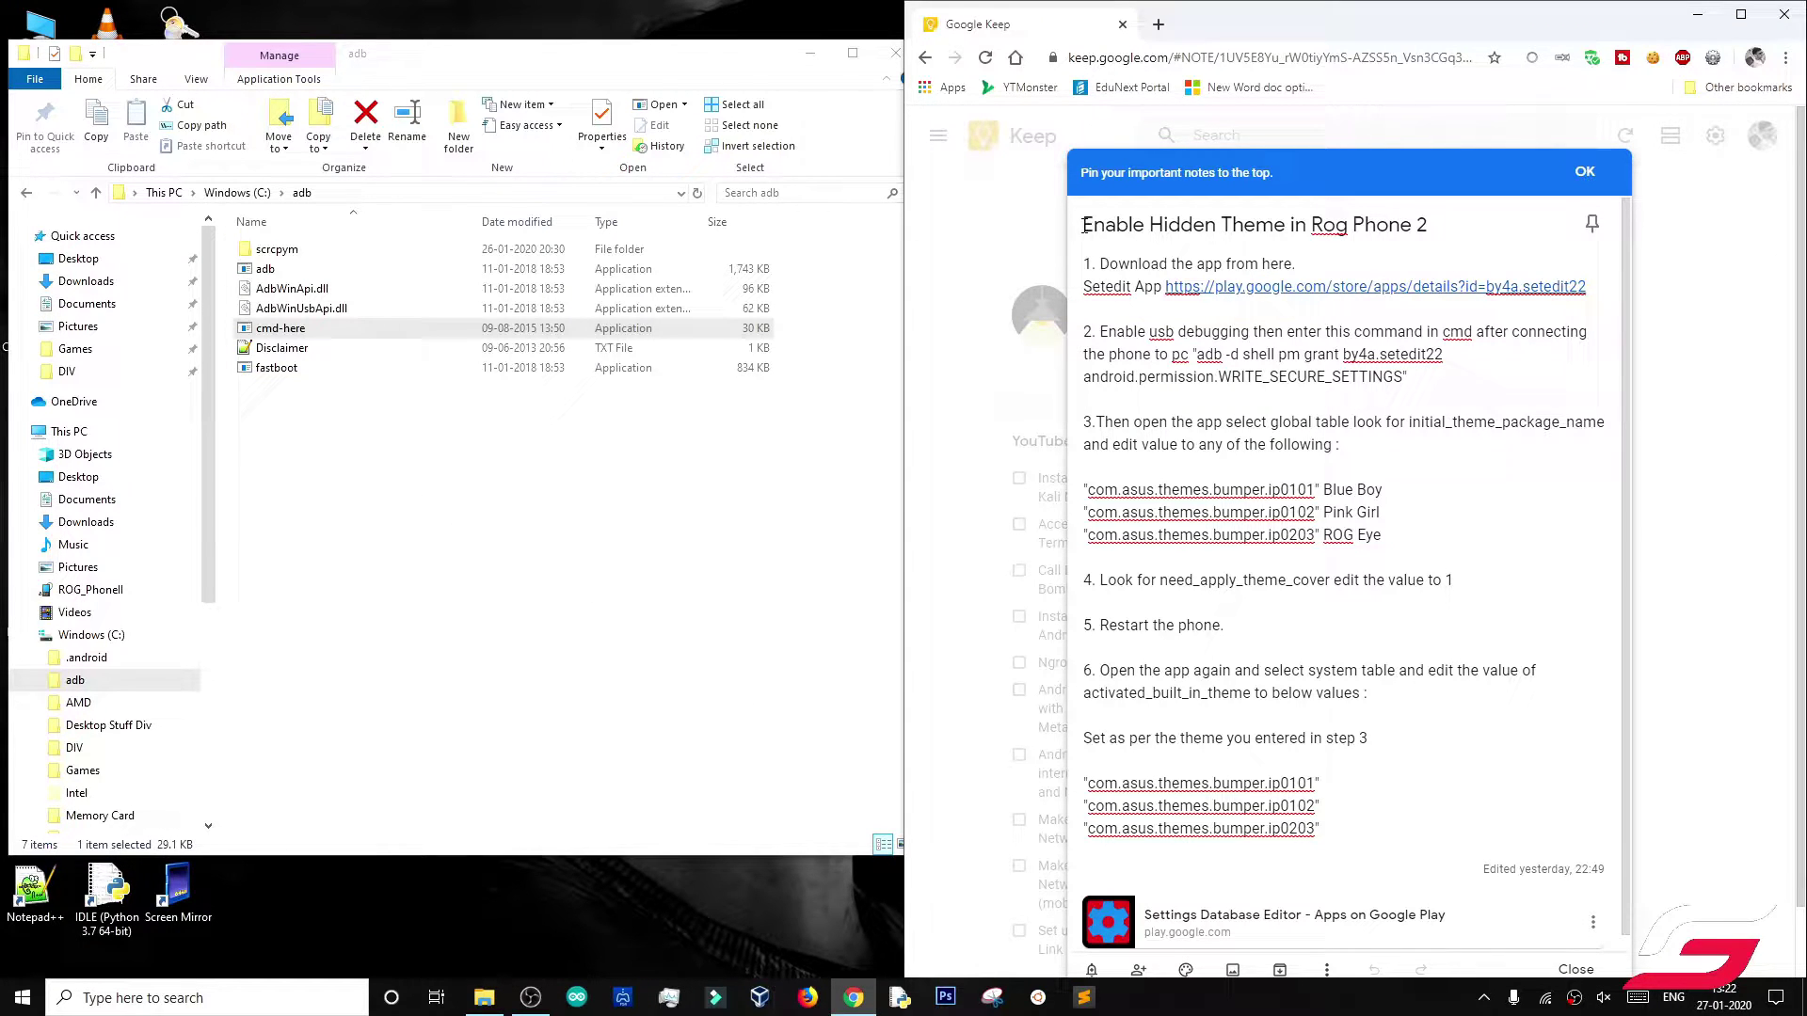
Step: Review the note's first steps, open a console in C:\adb via cmd-here, and select the grant command
{"action": "left_click_drag", "start_coordinate": [1084, 225], "coordinate": [1459, 237]}
{"action": "left_click", "coordinate": [1472, 225]}
{"action": "left_click_drag", "start_coordinate": [1087, 262], "coordinate": [1599, 296]}
{"action": "left_click", "coordinate": [1538, 357]}
{"action": "double_click", "coordinate": [618, 334]}
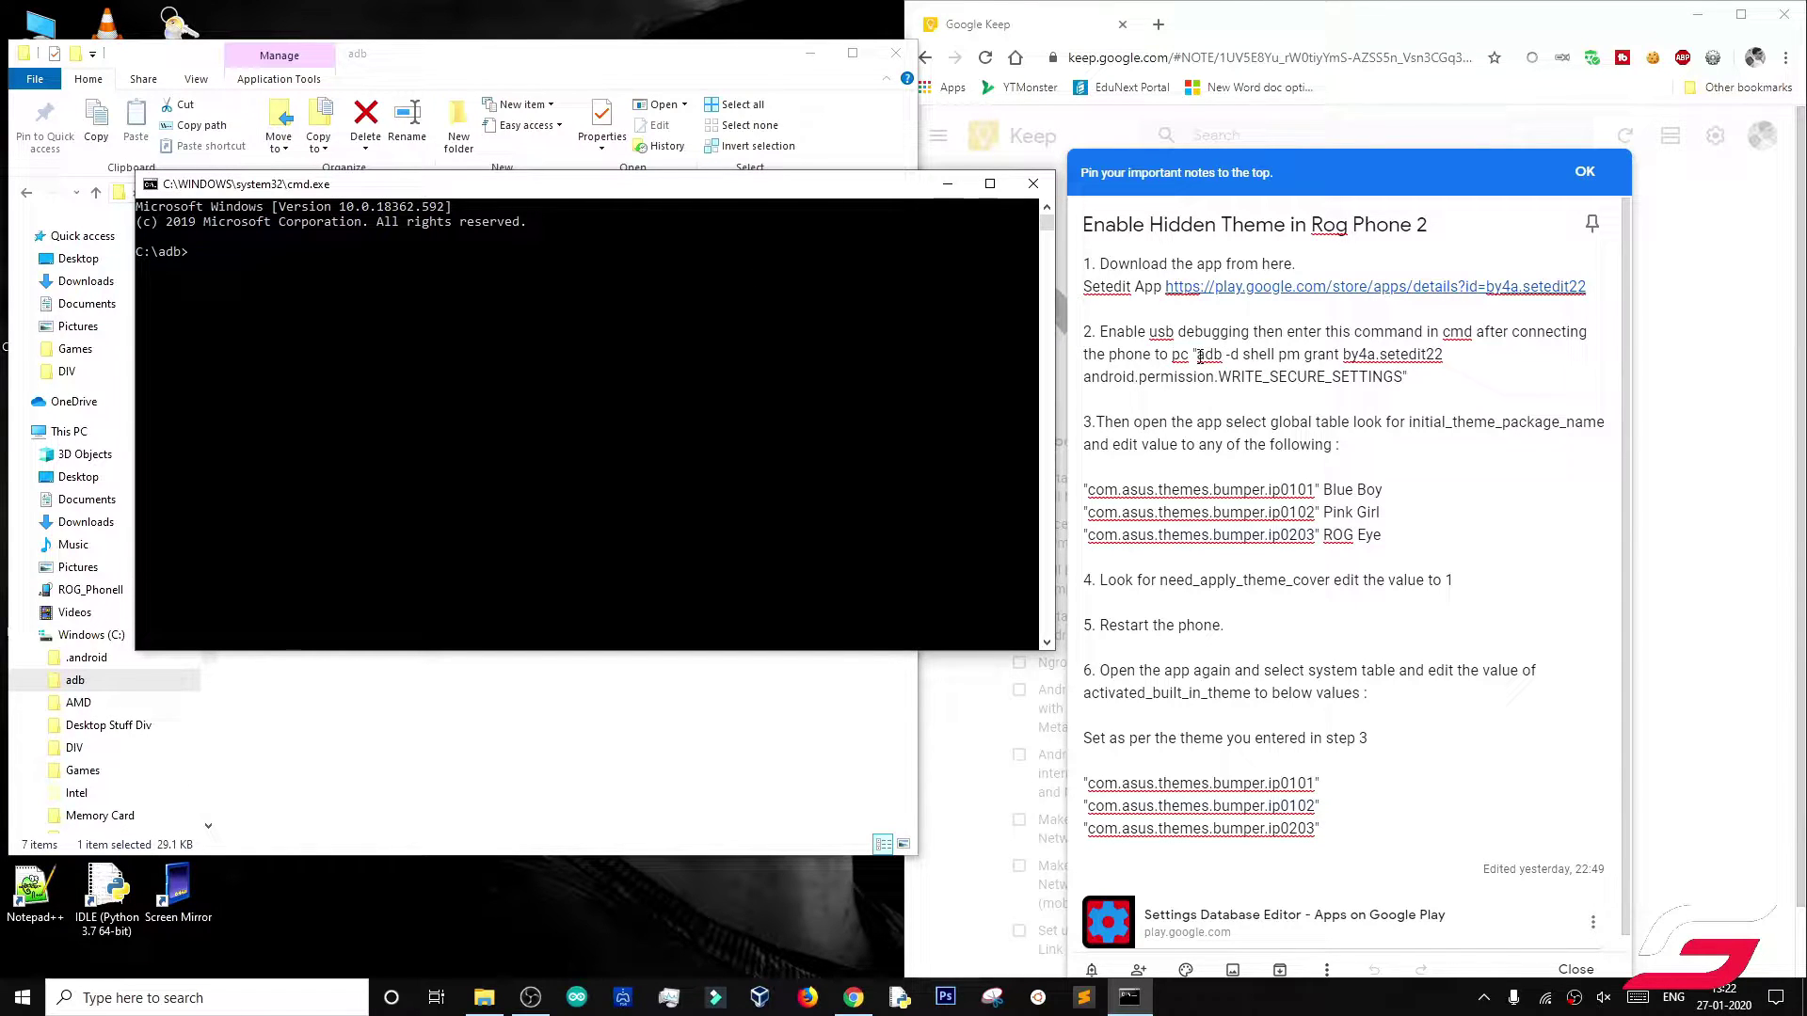
{"action": "left_click_drag", "start_coordinate": [1200, 356], "coordinate": [1409, 379]}
{"action": "key", "text": "ctrl+c"}
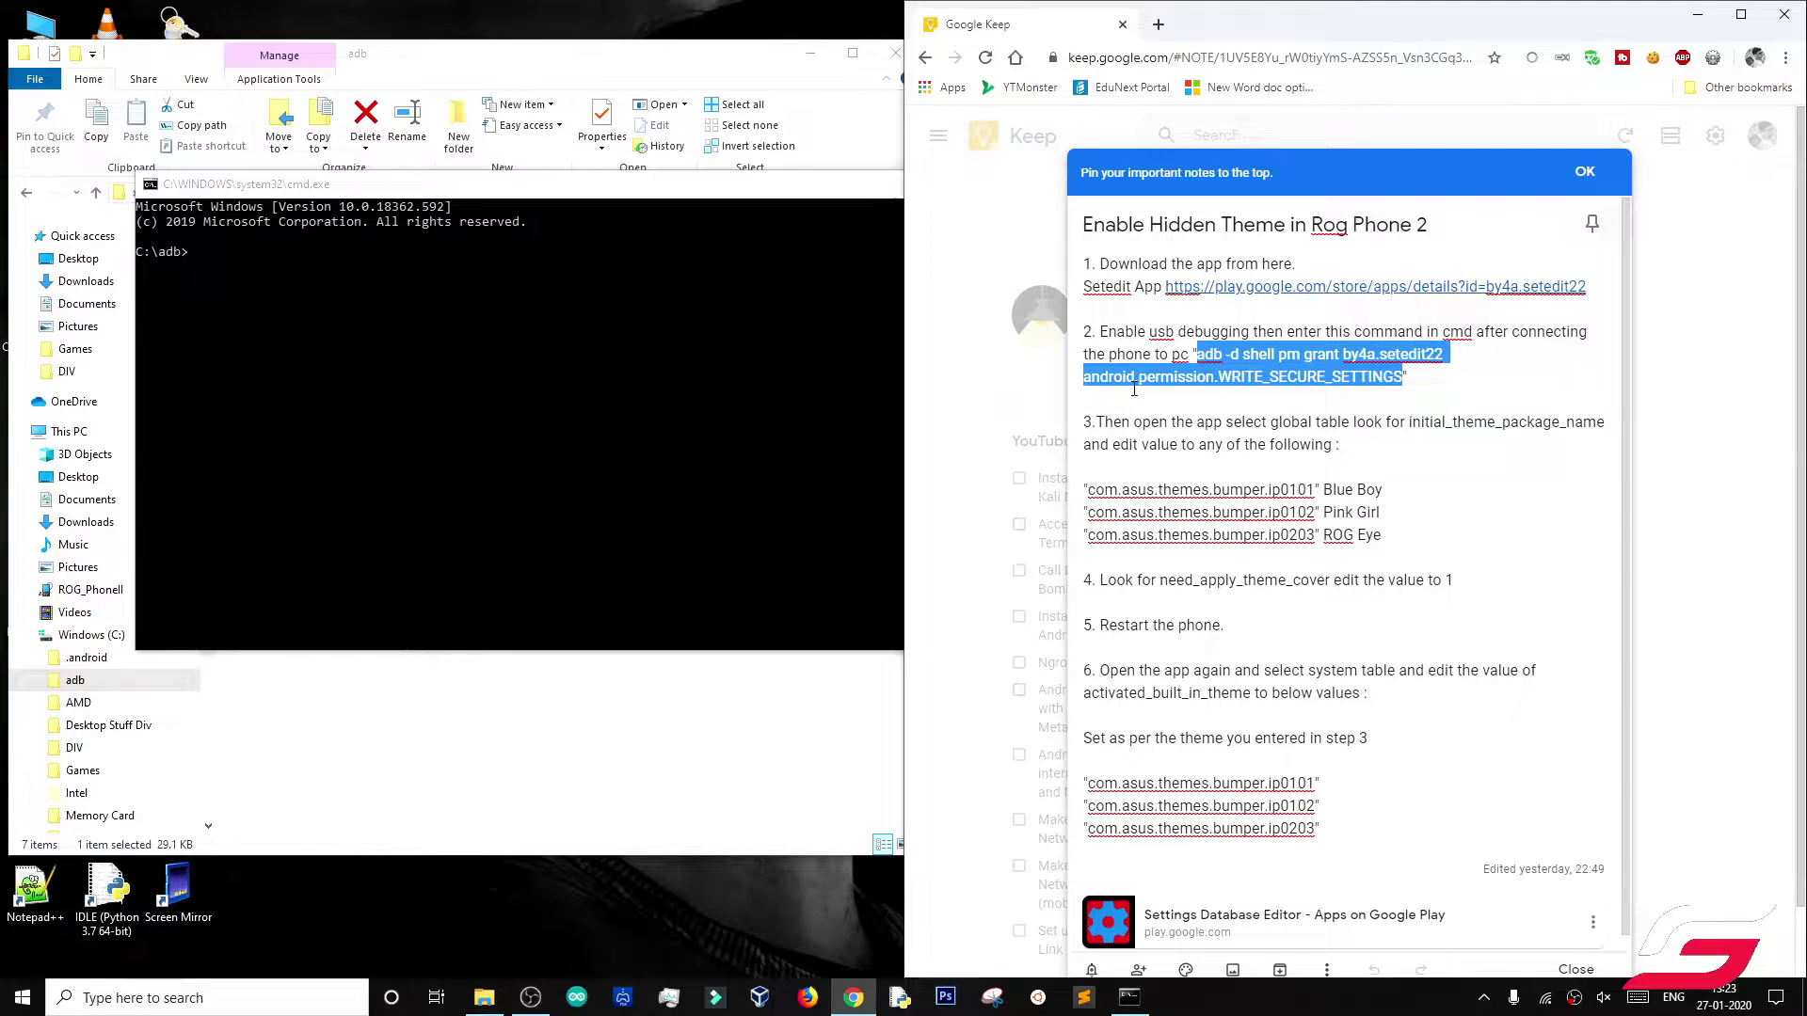
Step: Run 'adb devices' to confirm the phone is connected
{"action": "left_click", "coordinate": [699, 381]}
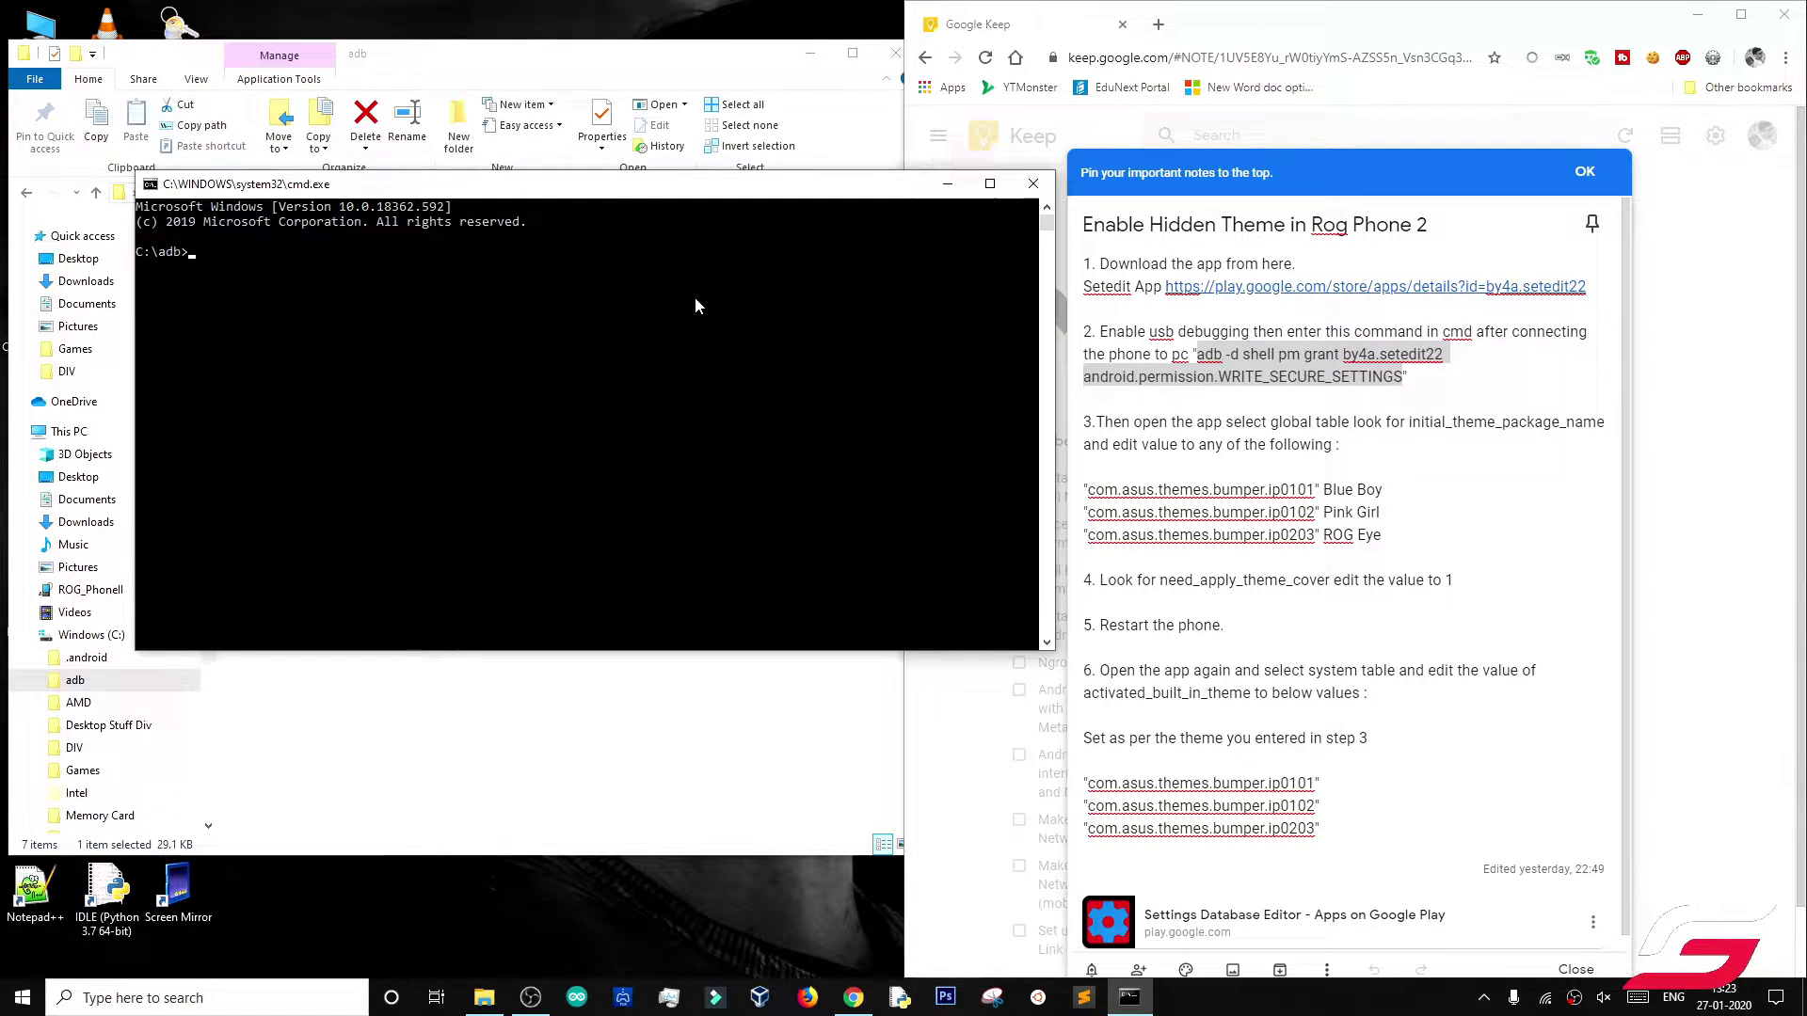
{"action": "key", "text": "ctrl+v"}
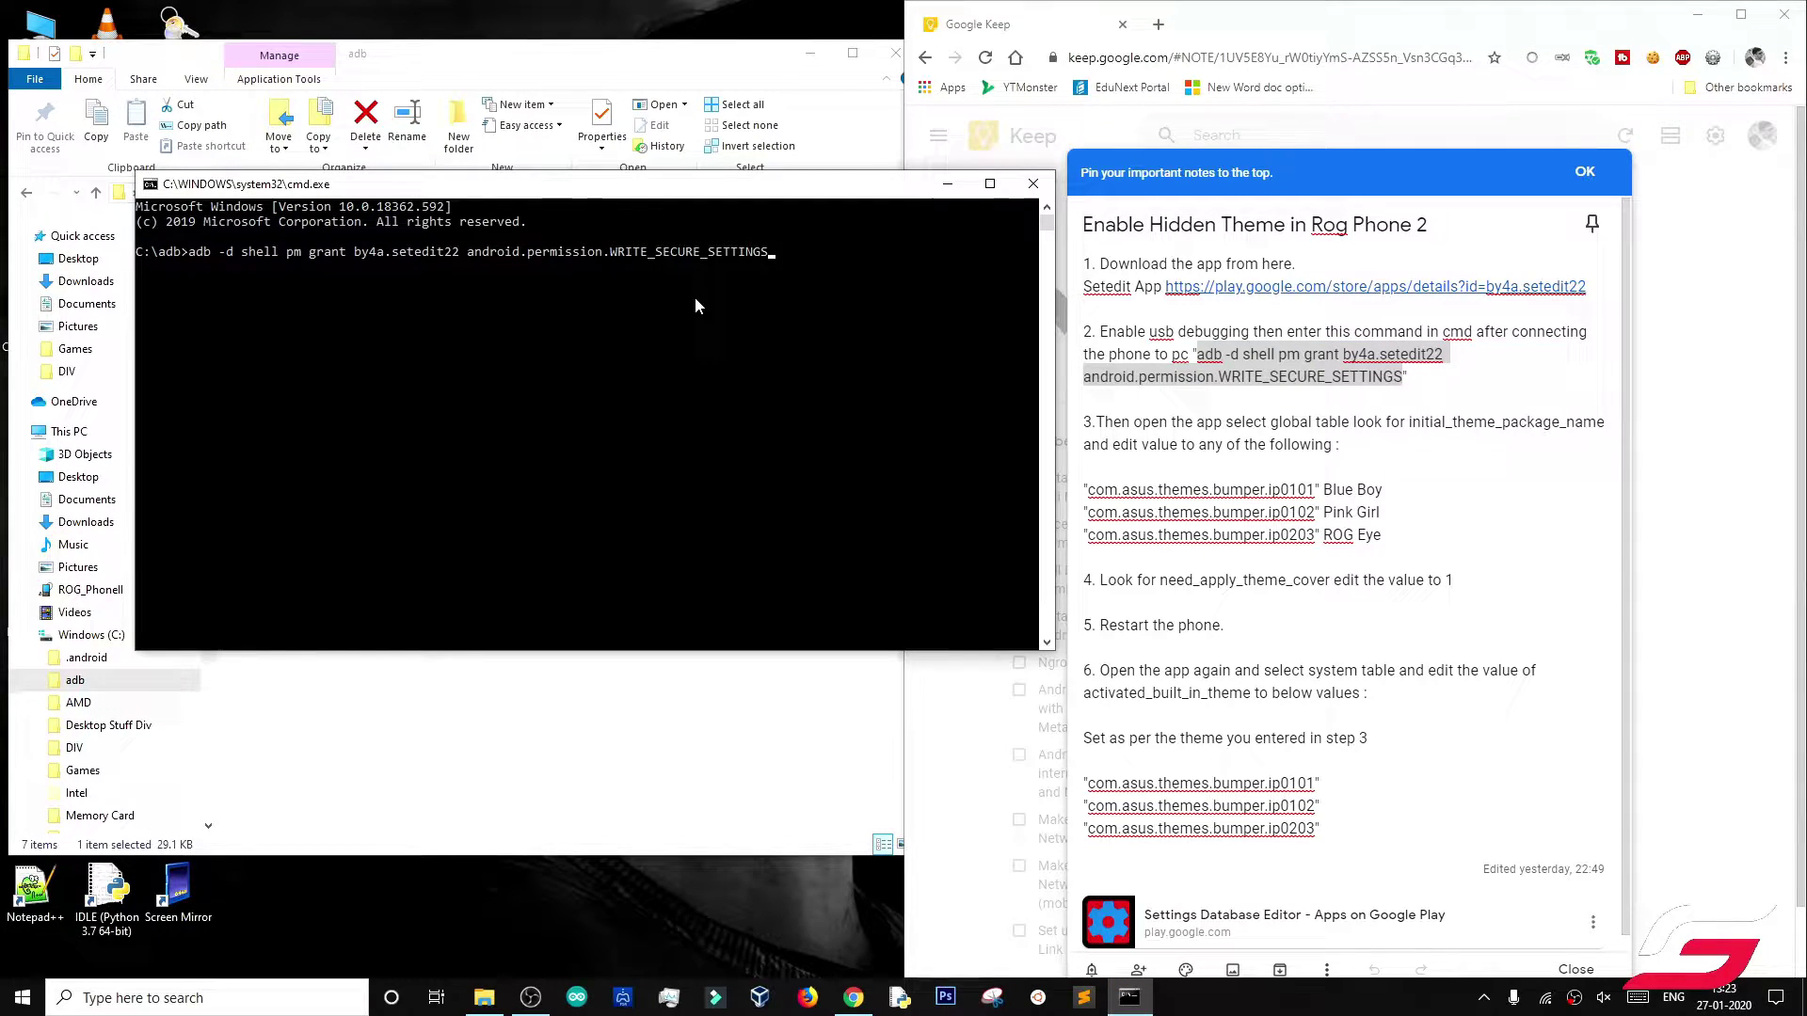
{"action": "key", "text": "BackSpace"}
{"action": "key", "text": "BackSpace"}
{"action": "key", "text": "BackSpace"}
{"action": "key", "text": "BackSpace"}
{"action": "key", "text": "BackSpace"}
{"action": "key", "text": "BackSpace"}
{"action": "key", "text": "BackSpace"}
{"action": "key", "text": "BackSpace"}
{"action": "key", "text": "BackSpace"}
{"action": "key", "text": "BackSpace"}
{"action": "key", "text": "BackSpace"}
{"action": "key", "text": "BackSpace"}
{"action": "key", "text": "BackSpace"}
{"action": "key", "text": "BackSpace"}
{"action": "key", "text": "BackSpace"}
{"action": "key", "text": "BackSpace"}
{"action": "key", "text": "BackSpace"}
{"action": "key", "text": "BackSpace"}
{"action": "key", "text": "BackSpace"}
{"action": "key", "text": "BackSpace"}
{"action": "key", "text": "BackSpace"}
{"action": "key", "text": "BackSpace"}
{"action": "key", "text": "BackSpace"}
{"action": "key", "text": "BackSpace"}
{"action": "key", "text": "BackSpace"}
{"action": "key", "text": "BackSpace"}
{"action": "key", "text": "BackSpace"}
{"action": "key", "text": "BackSpace"}
{"action": "key", "text": "BackSpace"}
{"action": "key", "text": "BackSpace"}
{"action": "key", "text": "BackSpace"}
{"action": "key", "text": "BackSpace"}
{"action": "key", "text": "BackSpace"}
{"action": "key", "text": "BackSpace"}
{"action": "key", "text": "BackSpace"}
{"action": "key", "text": "BackSpace"}
{"action": "key", "text": "BackSpace"}
{"action": "key", "text": "BackSpace"}
{"action": "key", "text": "BackSpace"}
{"action": "key", "text": "BackSpace"}
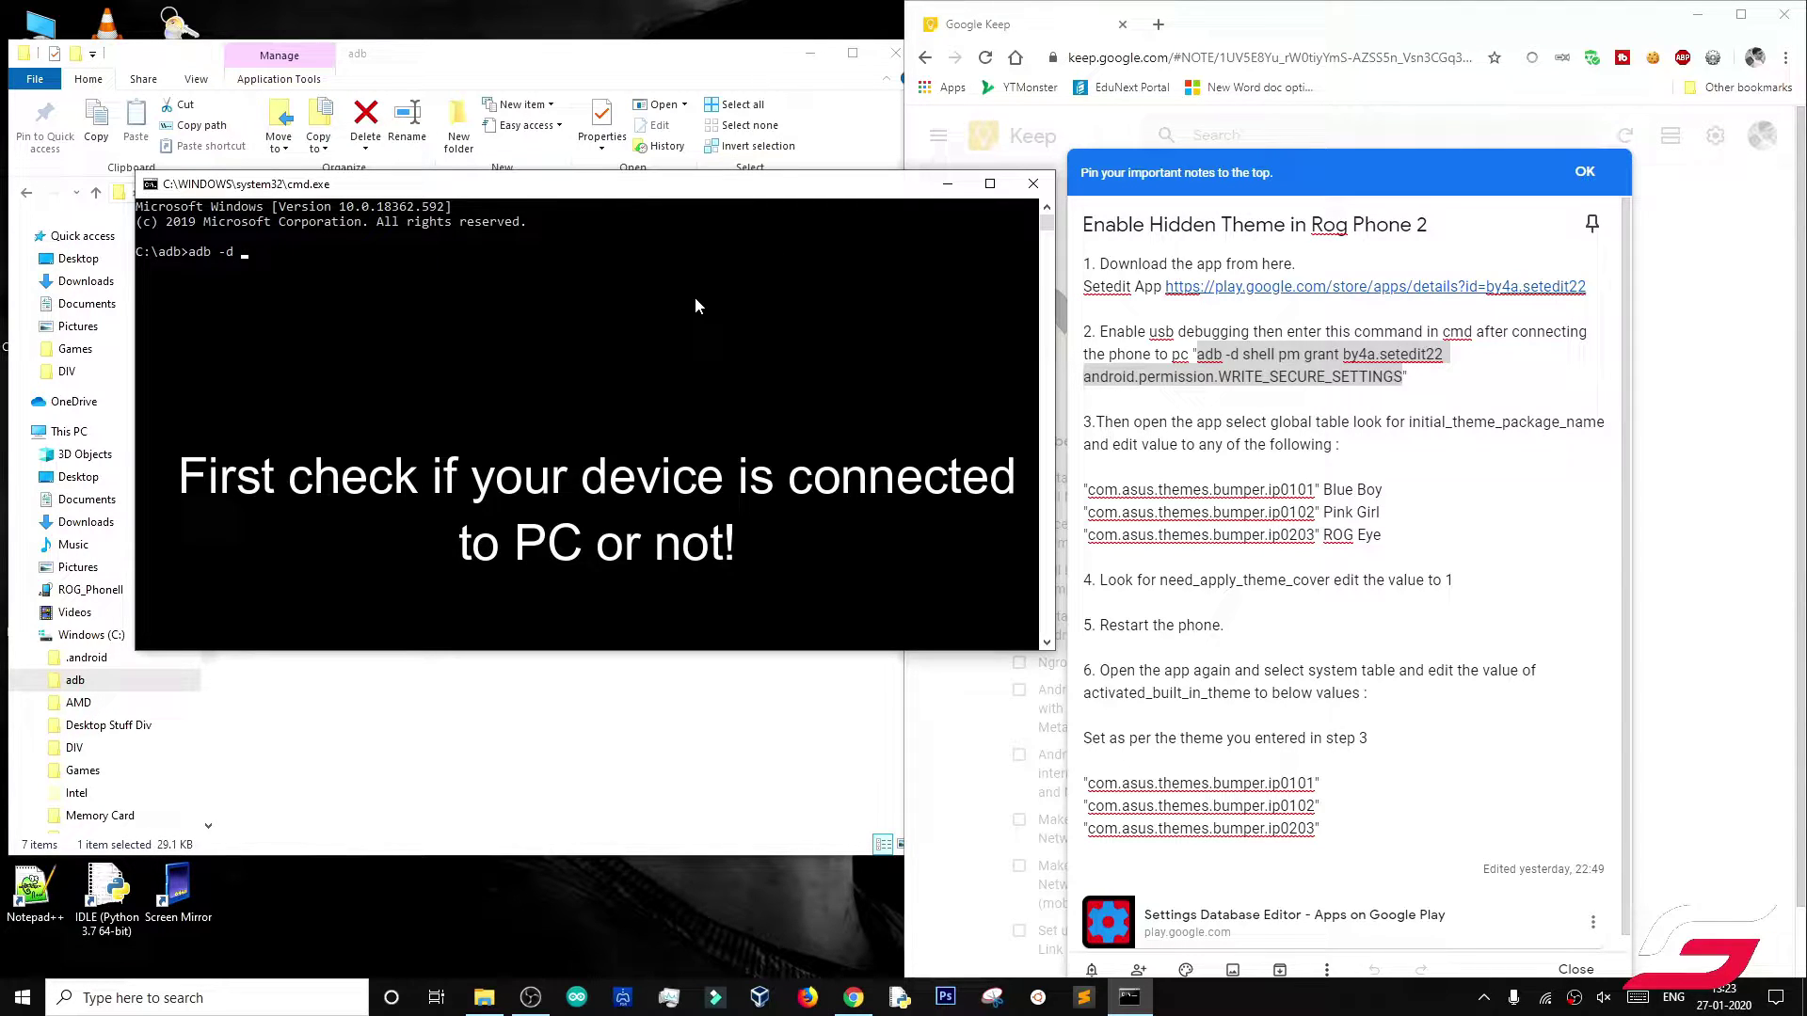
{"action": "type", "text": "devices"}
{"action": "key", "text": "Return"}
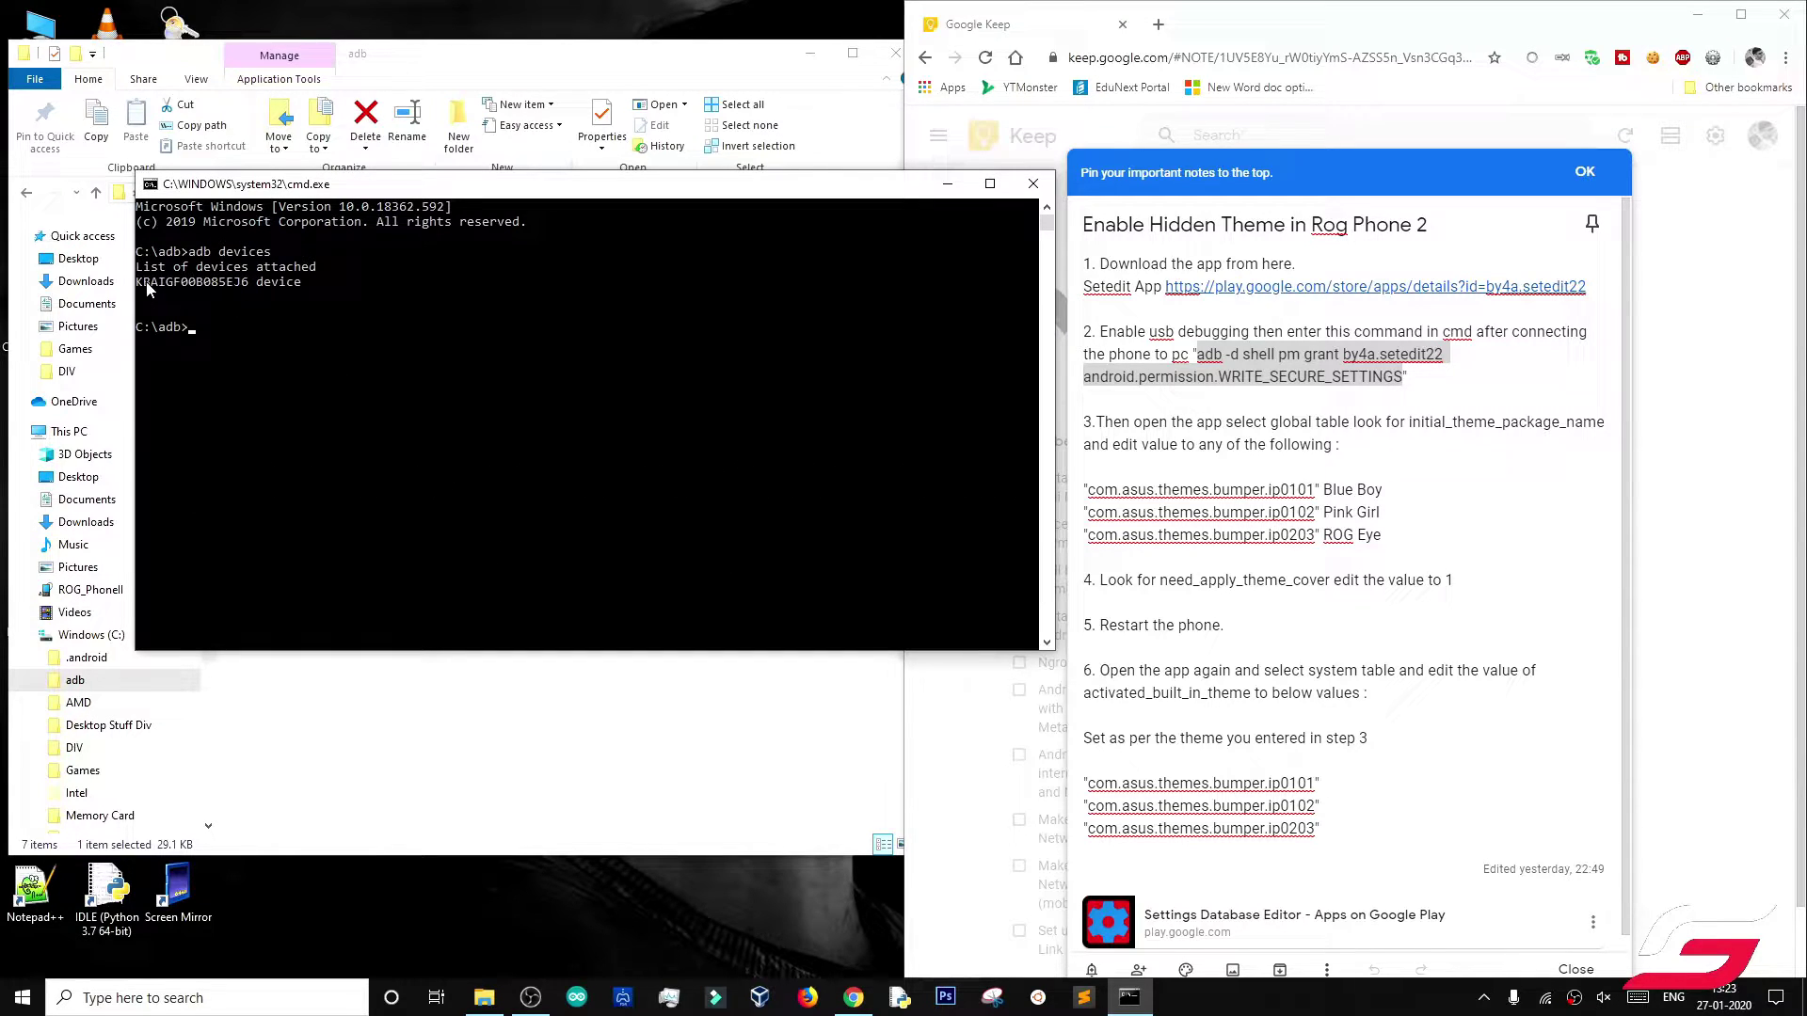
{"action": "left_click_drag", "start_coordinate": [143, 290], "coordinate": [313, 287]}
{"action": "left_click", "coordinate": [320, 311]}
{"action": "key", "text": "Escape"}
Step: Copy the grant command from the note and run it, giving by4a.setedit22 WRITE_SECURE_SETTINGS
{"action": "right_click", "coordinate": [1381, 386]}
{"action": "left_click", "coordinate": [1383, 449]}
{"action": "left_click", "coordinate": [307, 331]}
{"action": "key", "text": "ctrl+v"}
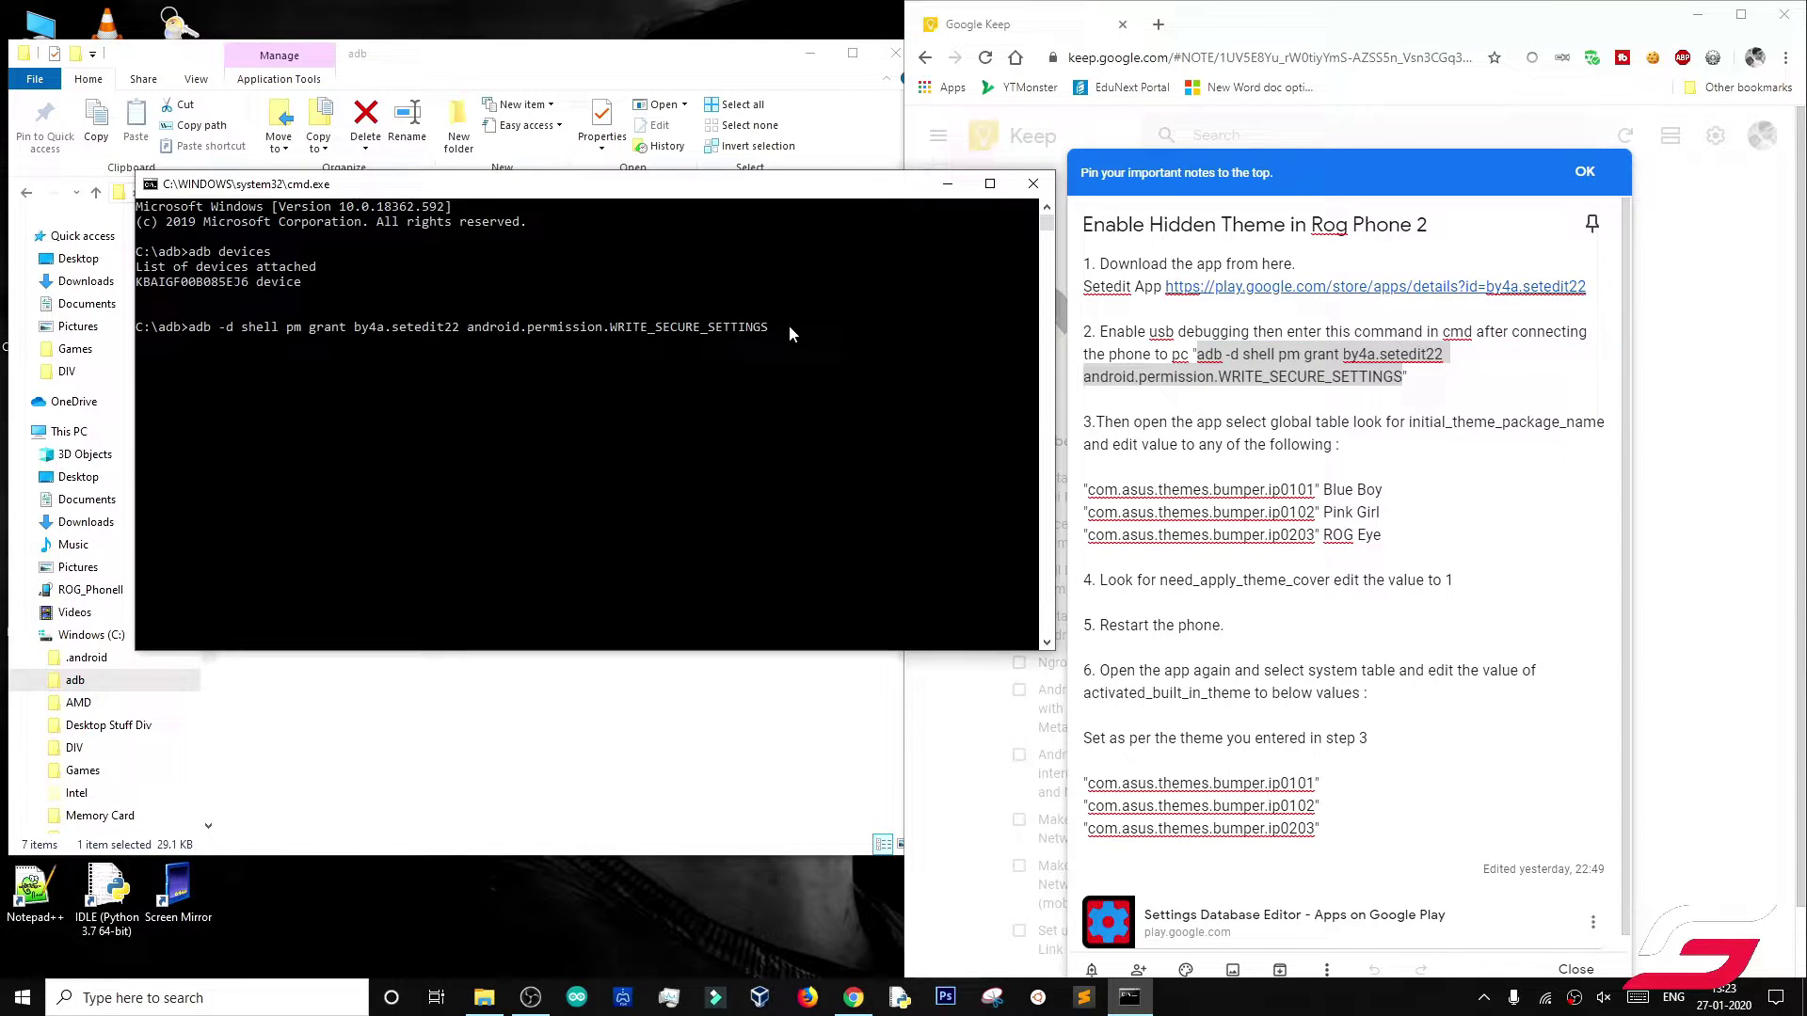
{"action": "key", "text": "Return"}
{"action": "double_click", "coordinate": [178, 890]}
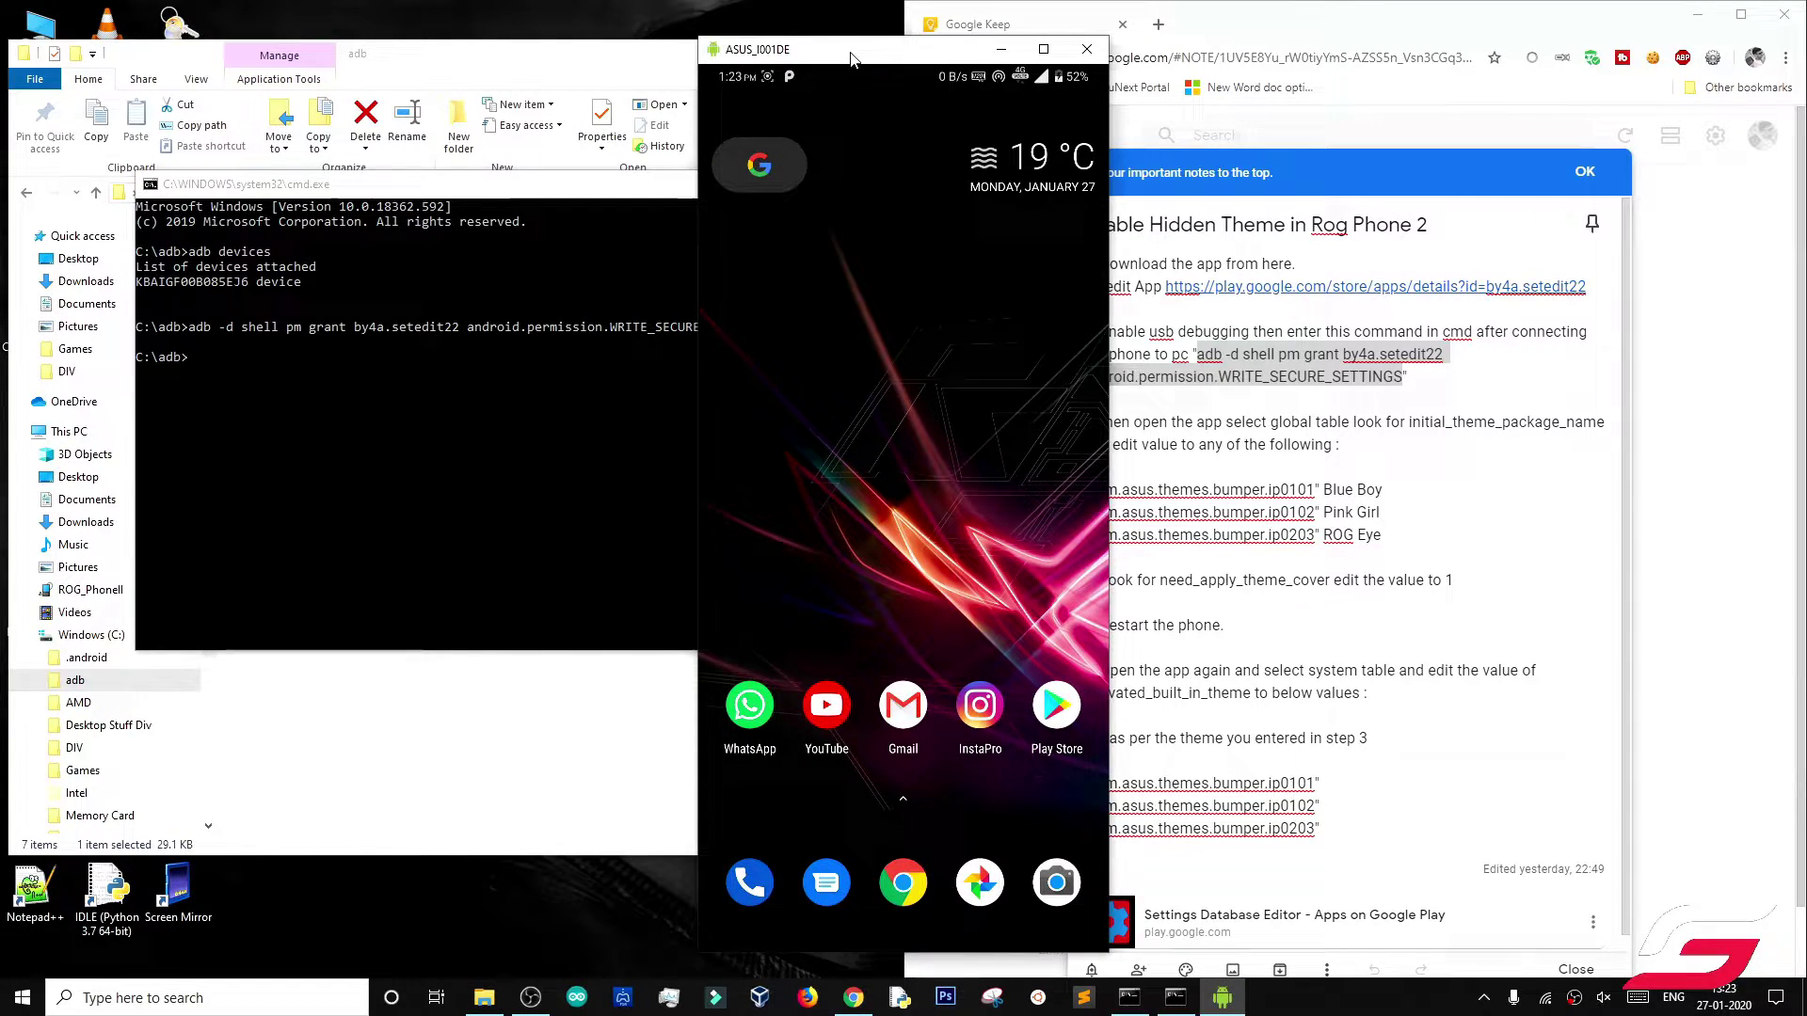
Step: In the mirrored phone's app drawer, scroll to SetEdit and drag it onto the home screen
{"action": "left_click_drag", "start_coordinate": [852, 57], "coordinate": [595, 48]}
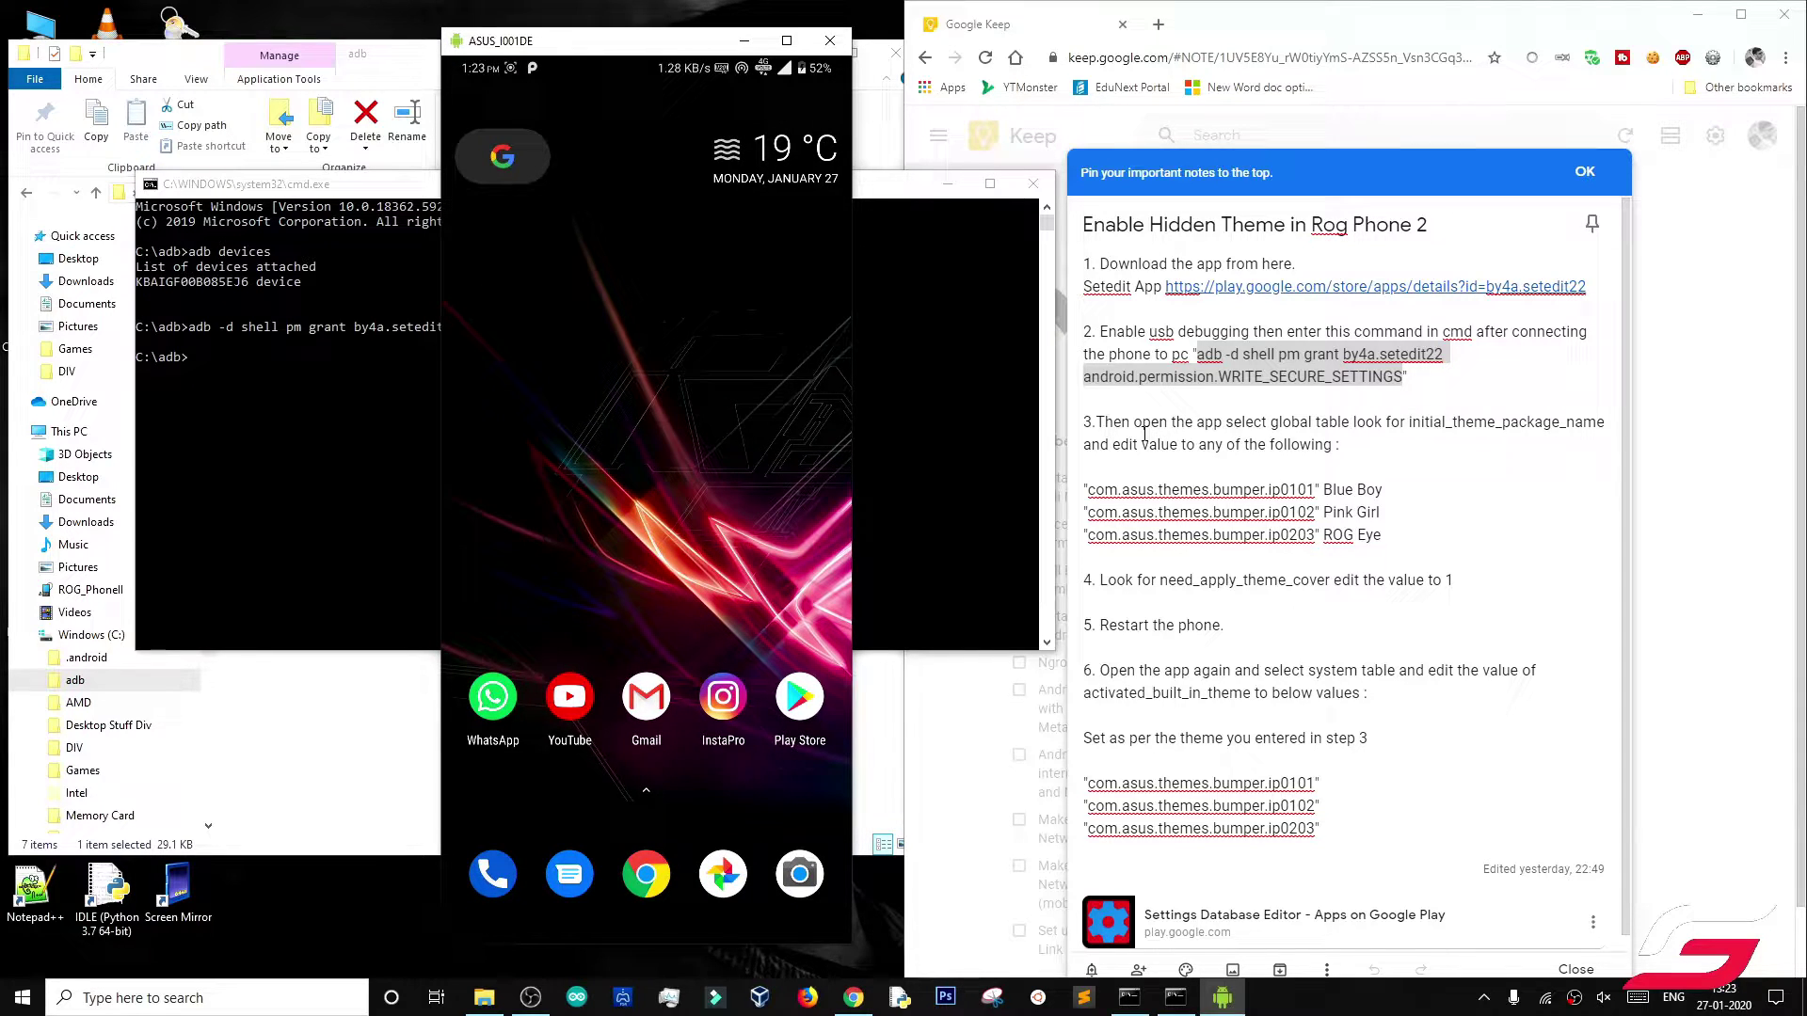
{"action": "left_click_drag", "start_coordinate": [1097, 423], "coordinate": [1222, 423]}
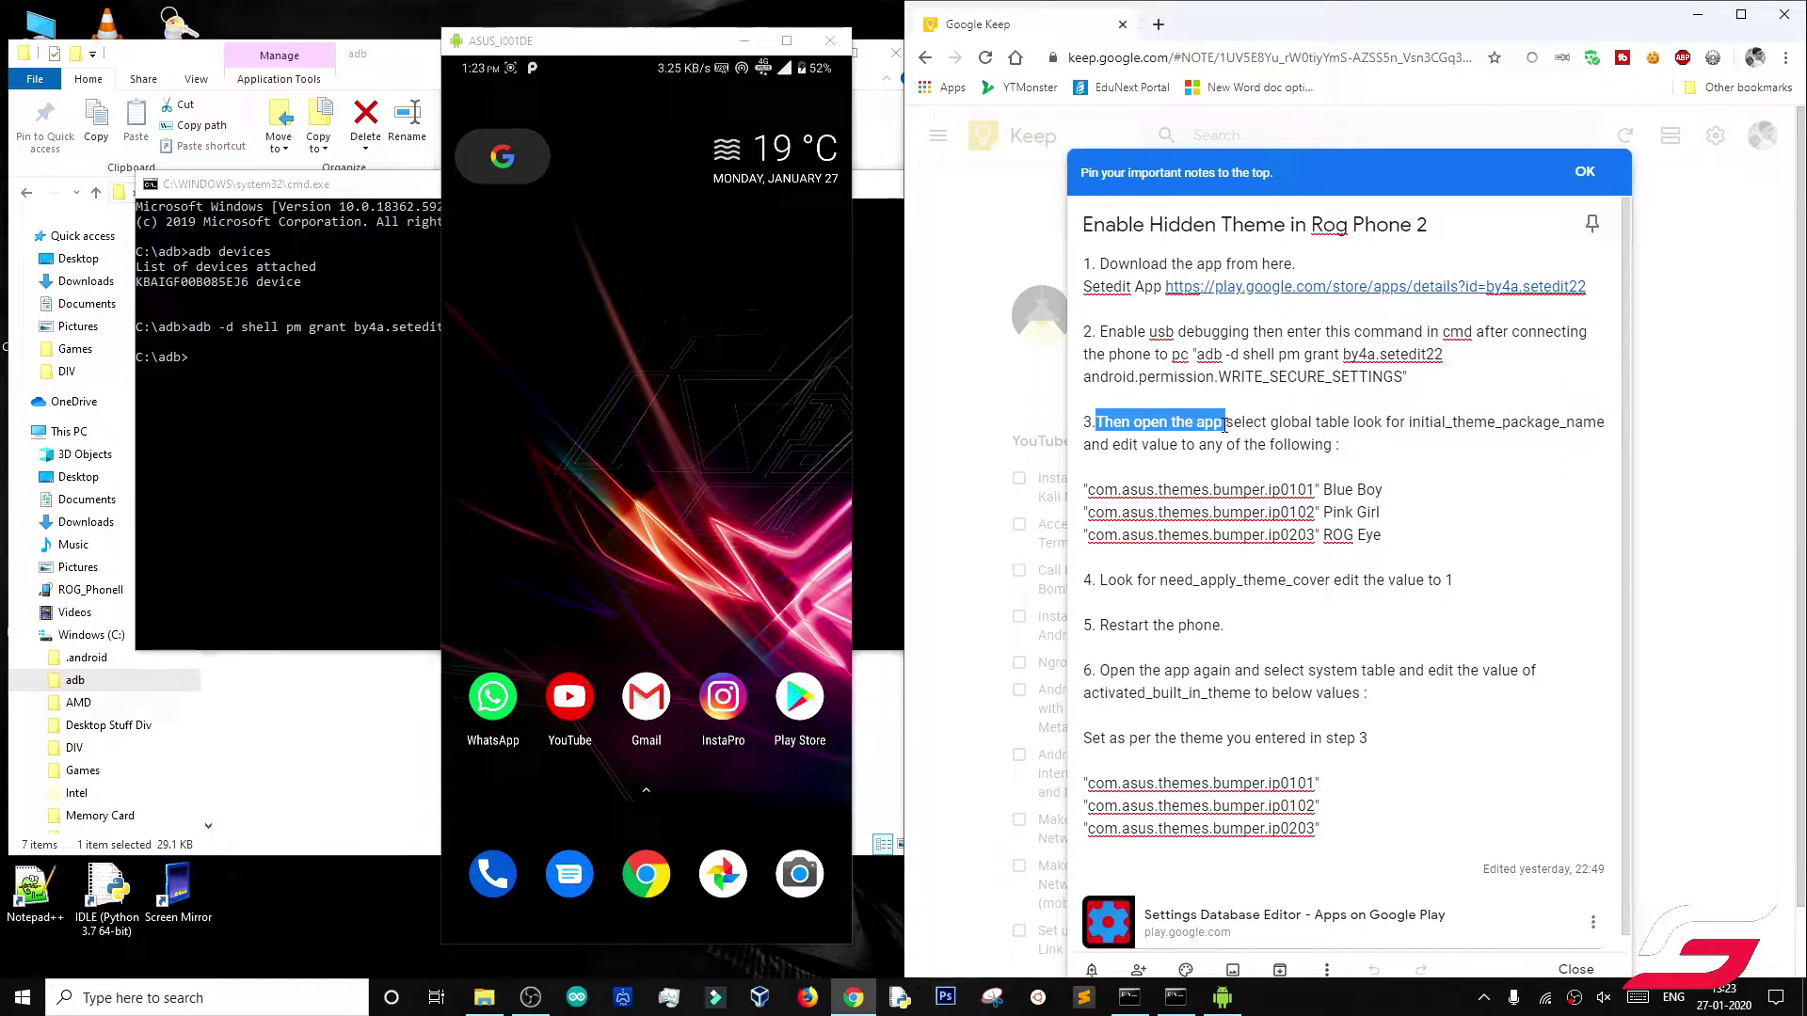
{"action": "left_click_drag", "start_coordinate": [796, 487], "coordinate": [639, 127]}
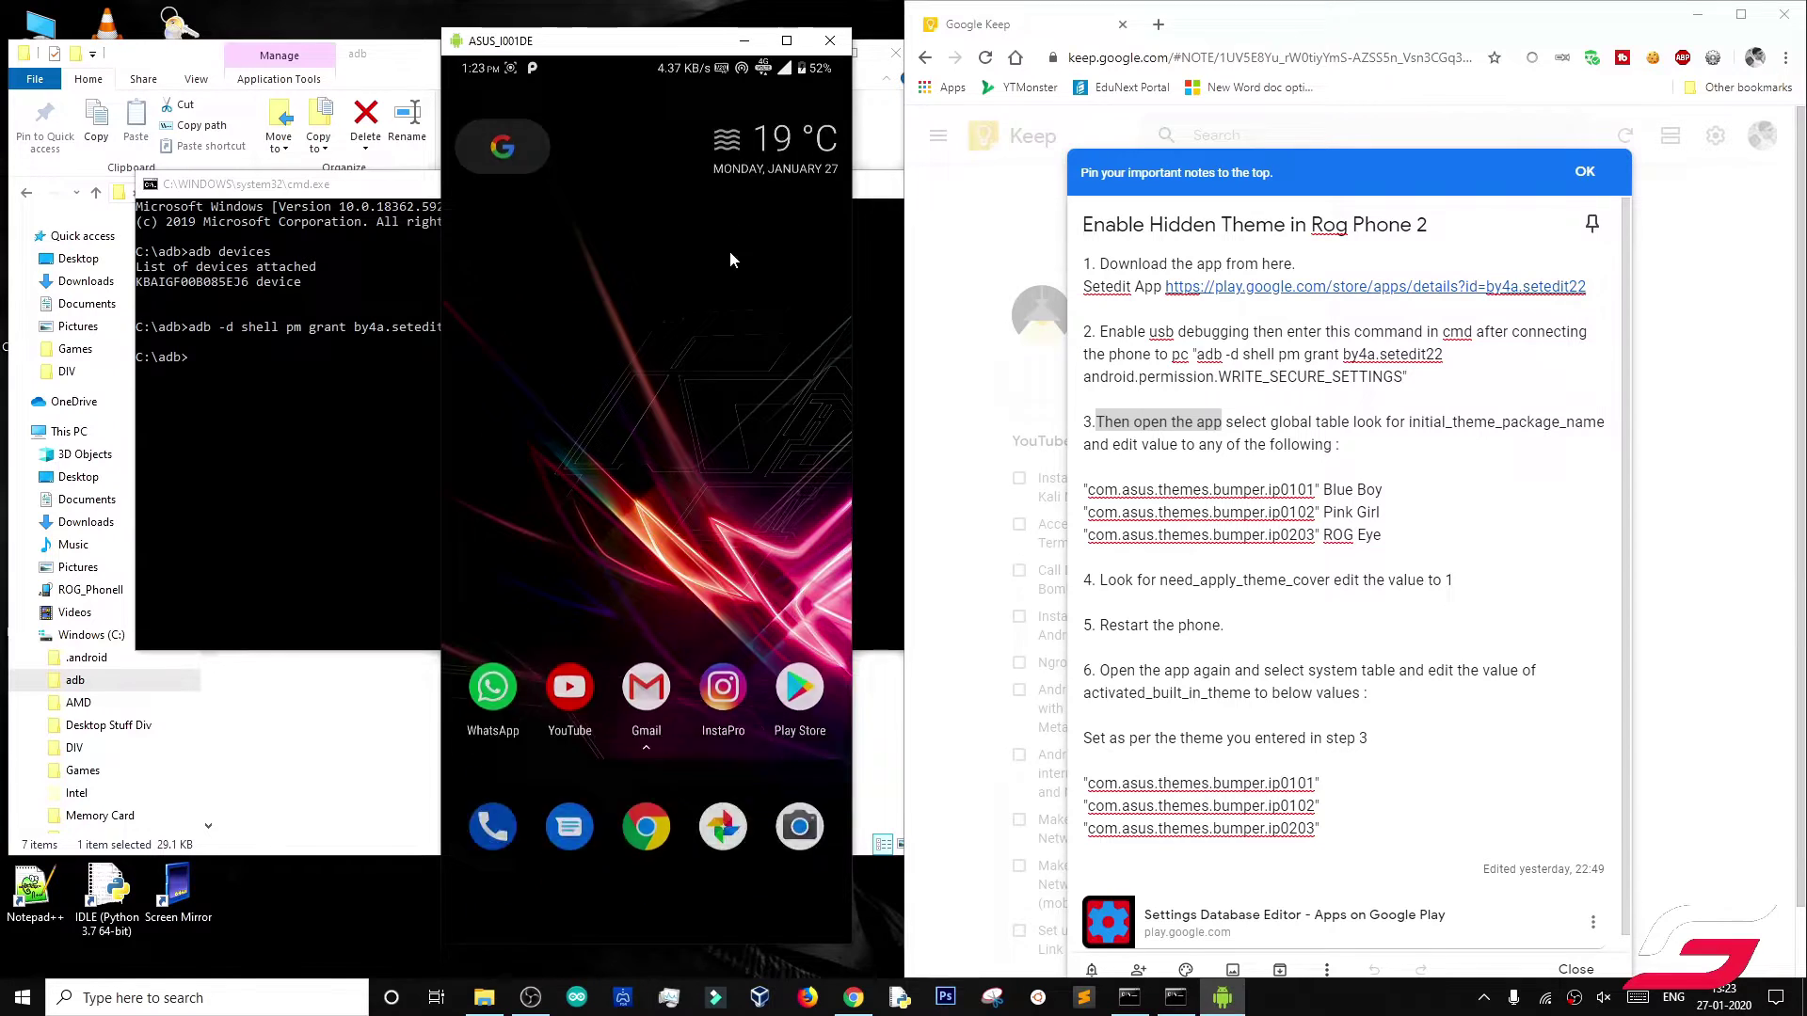
{"action": "scroll", "coordinate": [721, 545], "scroll_direction": "down", "scroll_amount": 5}
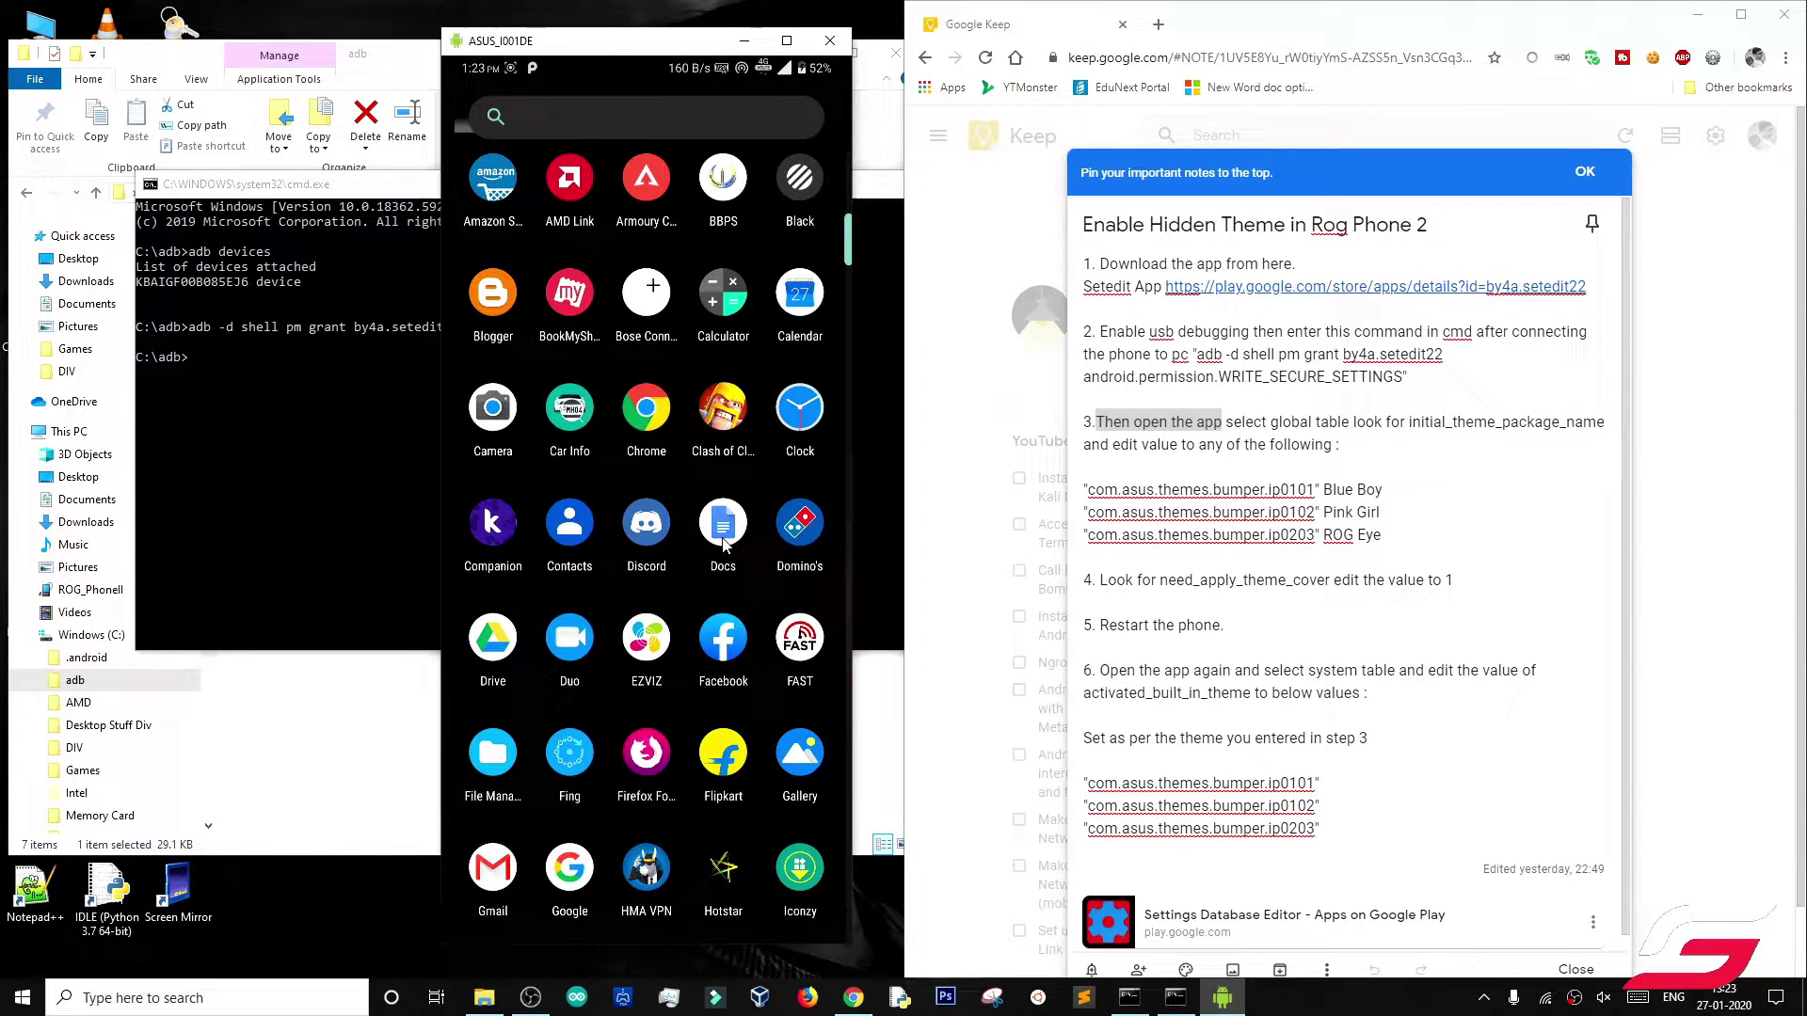
{"action": "scroll", "coordinate": [721, 549], "scroll_direction": "down", "scroll_amount": 5}
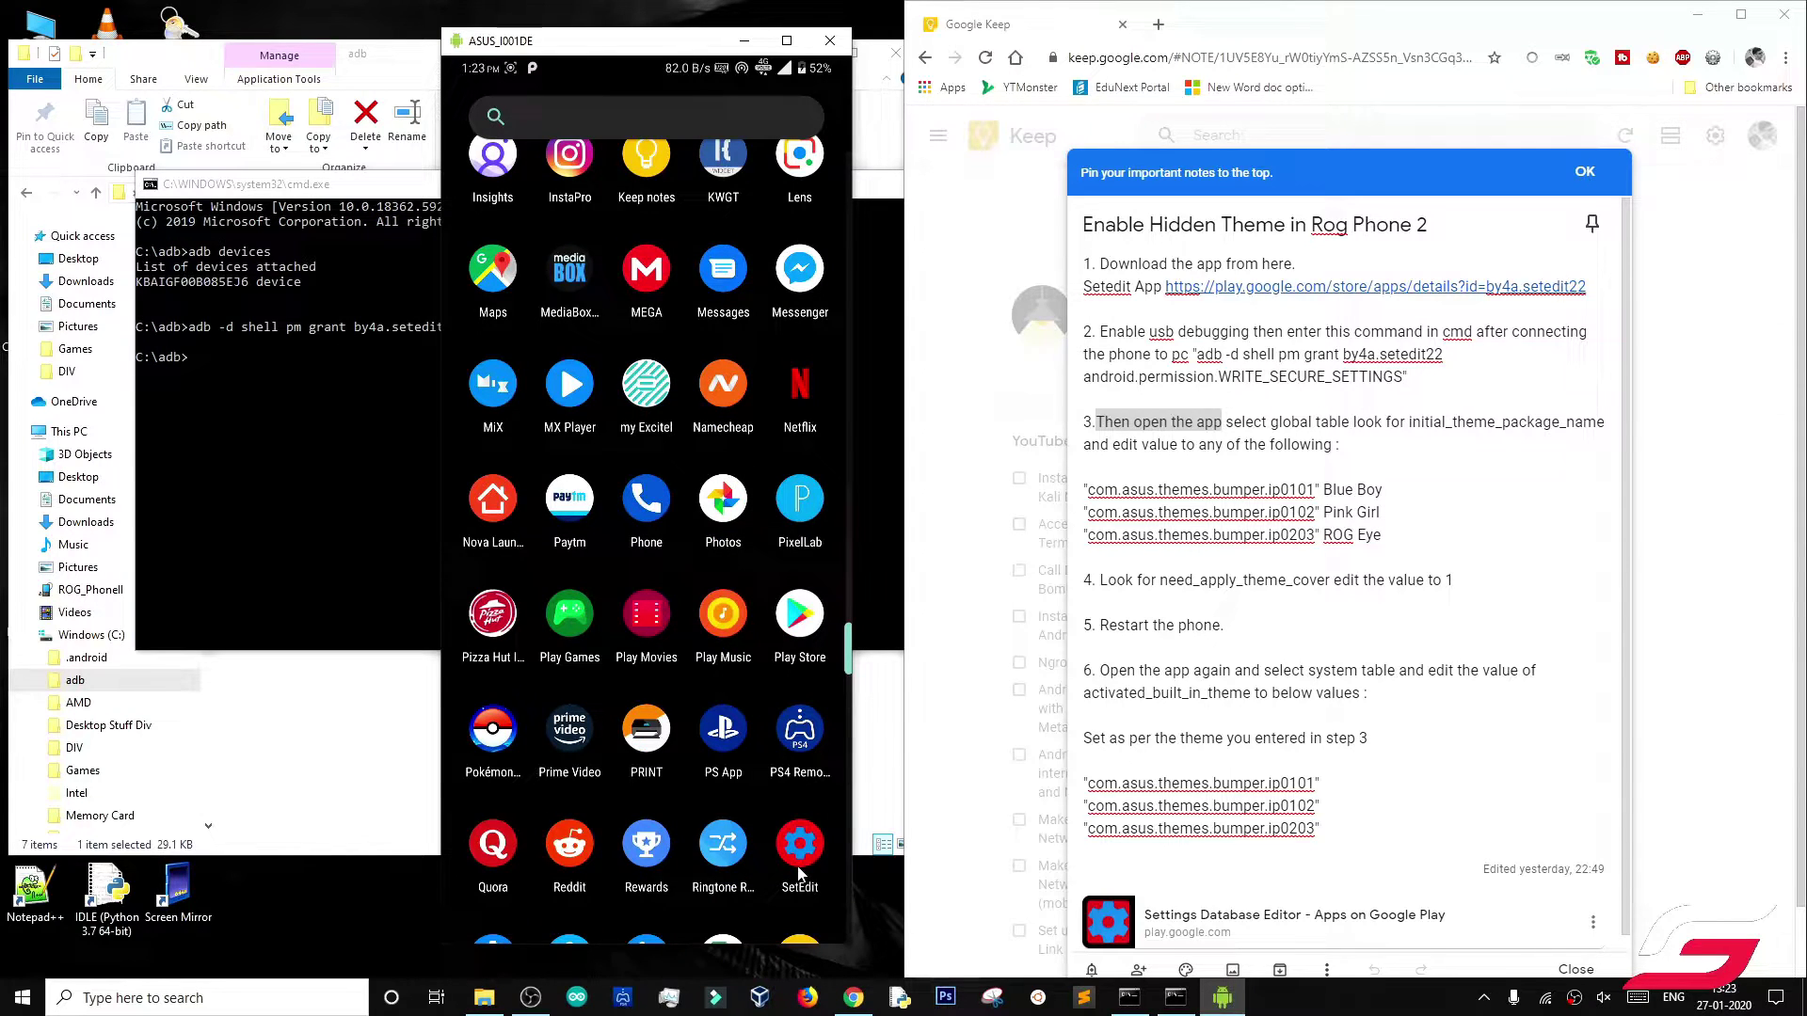
{"action": "scroll", "coordinate": [774, 732], "scroll_direction": "down", "scroll_amount": 2}
{"action": "left_click_drag", "start_coordinate": [772, 732], "coordinate": [629, 452]}
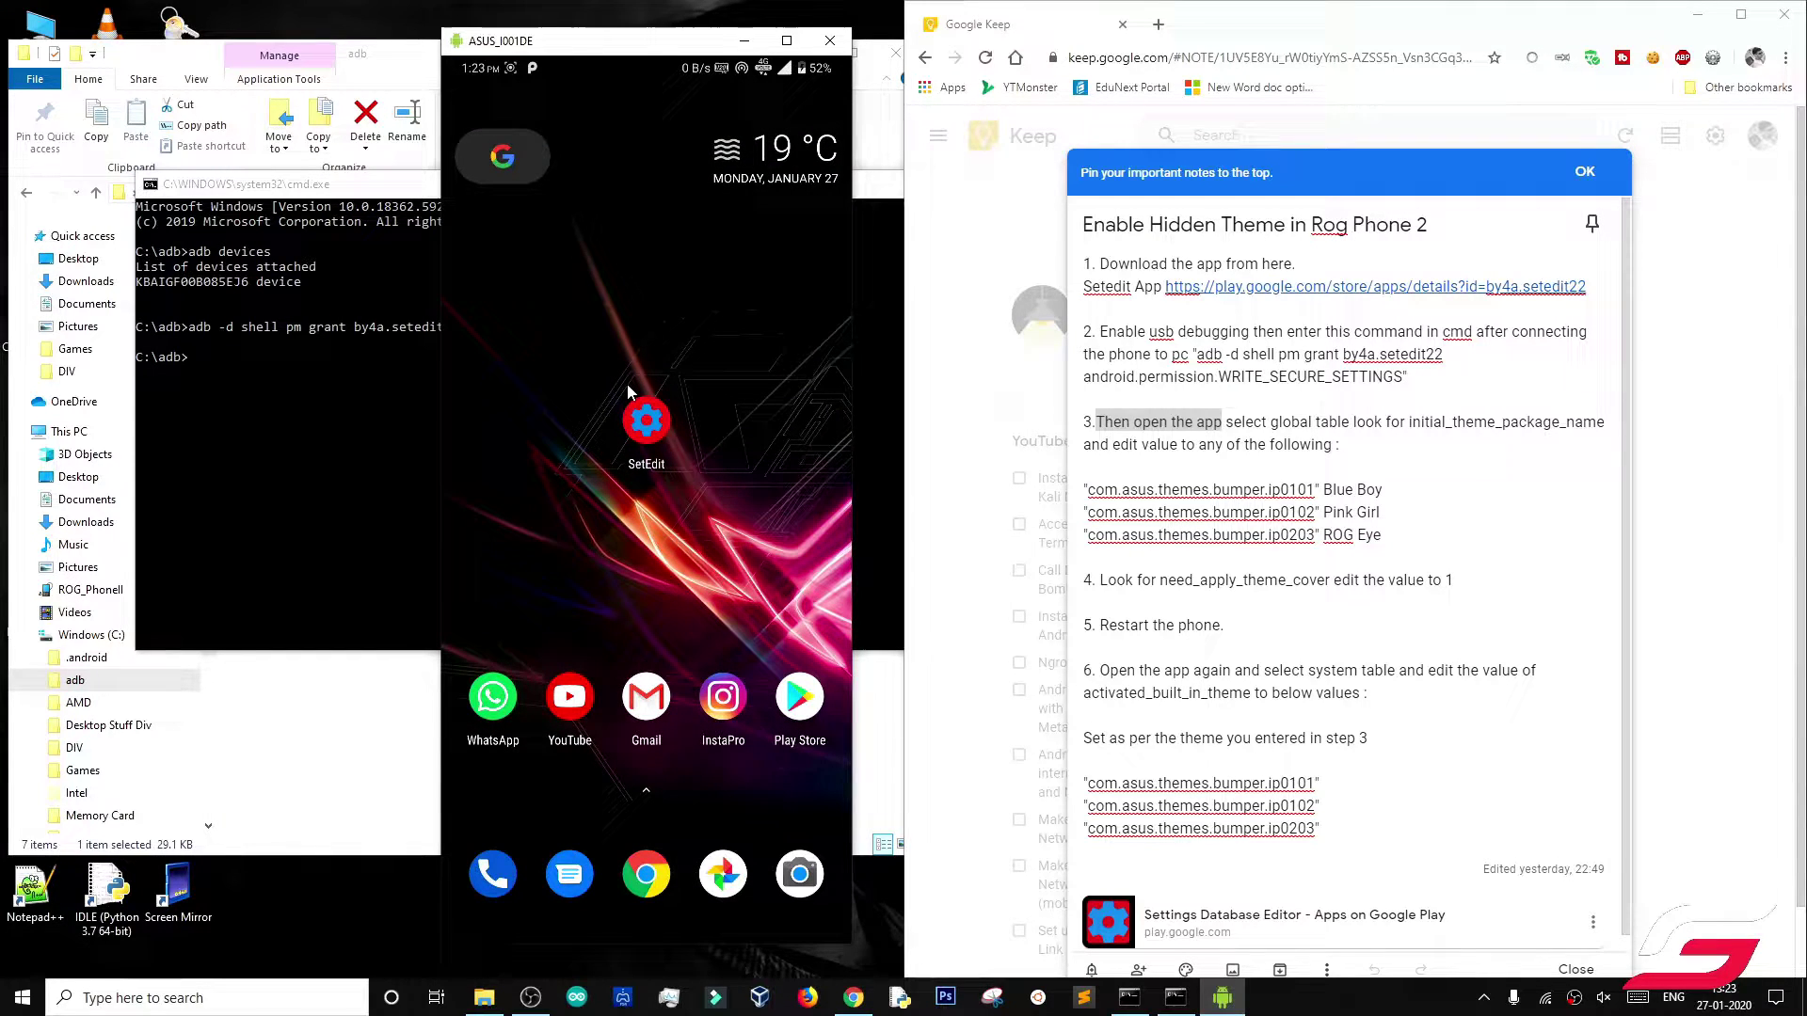
Step: Open SetEdit and switch it to the Global Table
{"action": "left_click", "coordinate": [640, 423]}
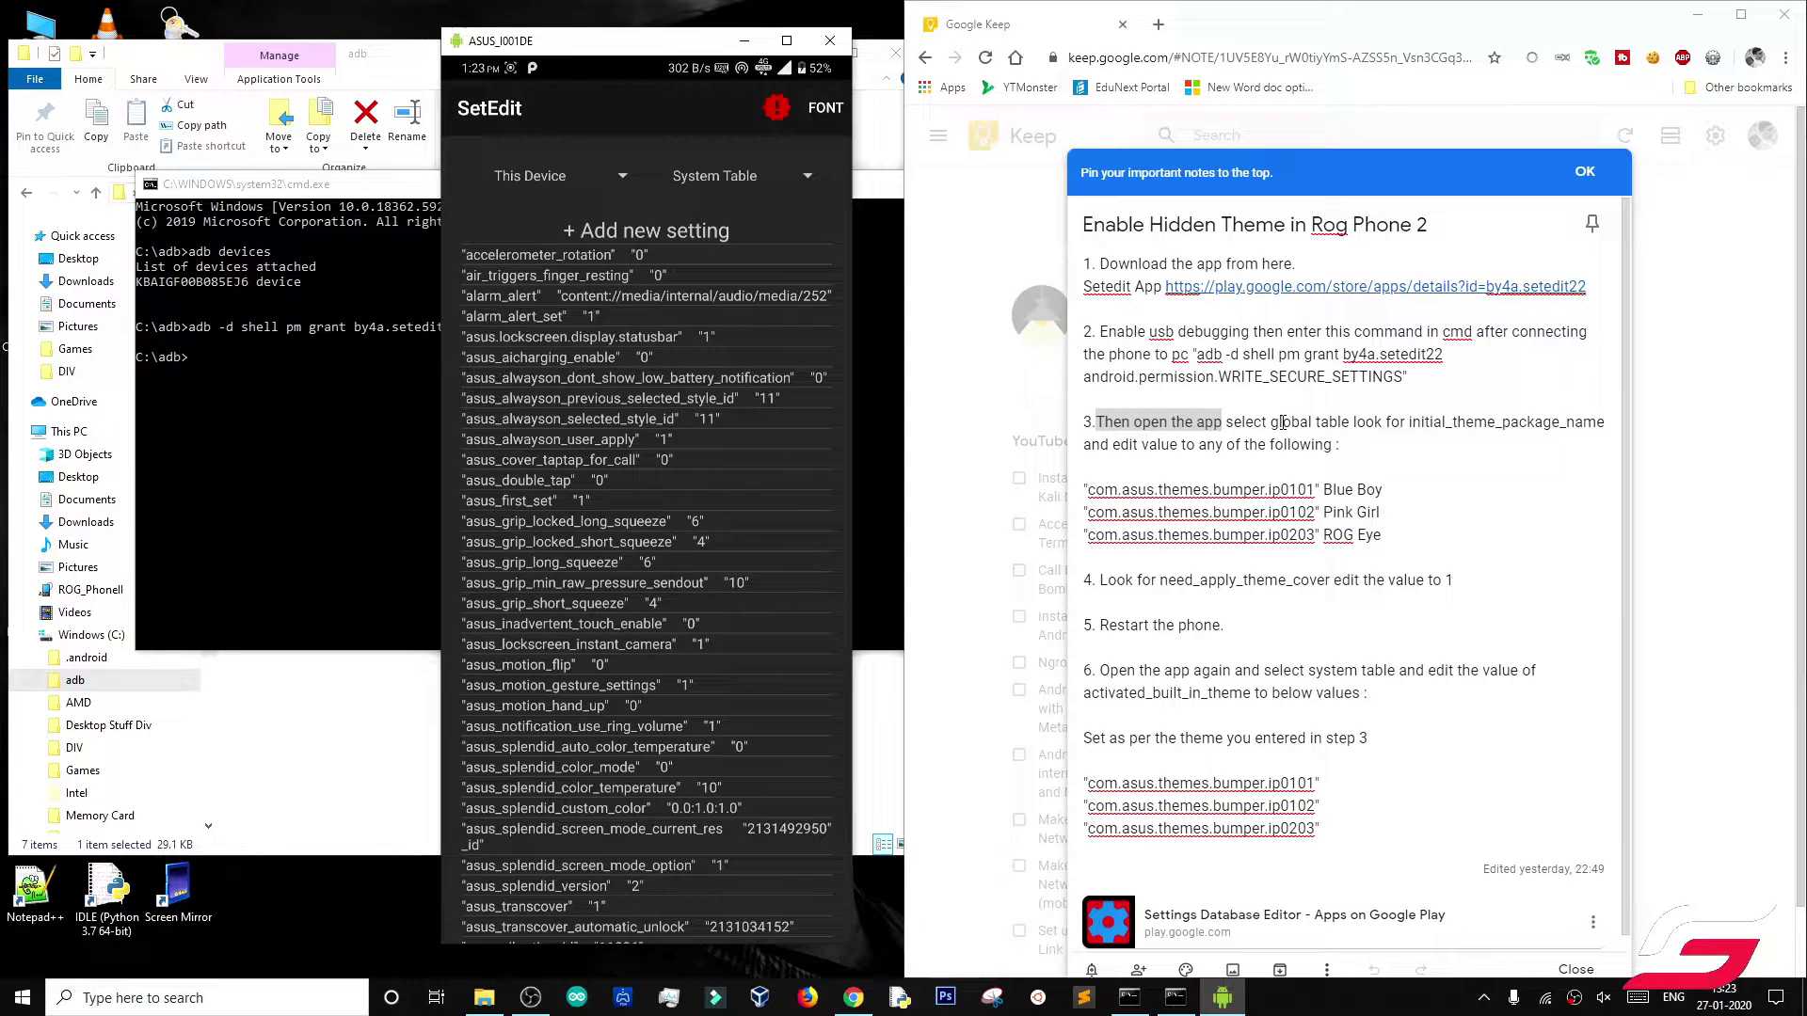
{"action": "left_click_drag", "start_coordinate": [1274, 424], "coordinate": [1351, 427]}
{"action": "left_click", "coordinate": [753, 181]}
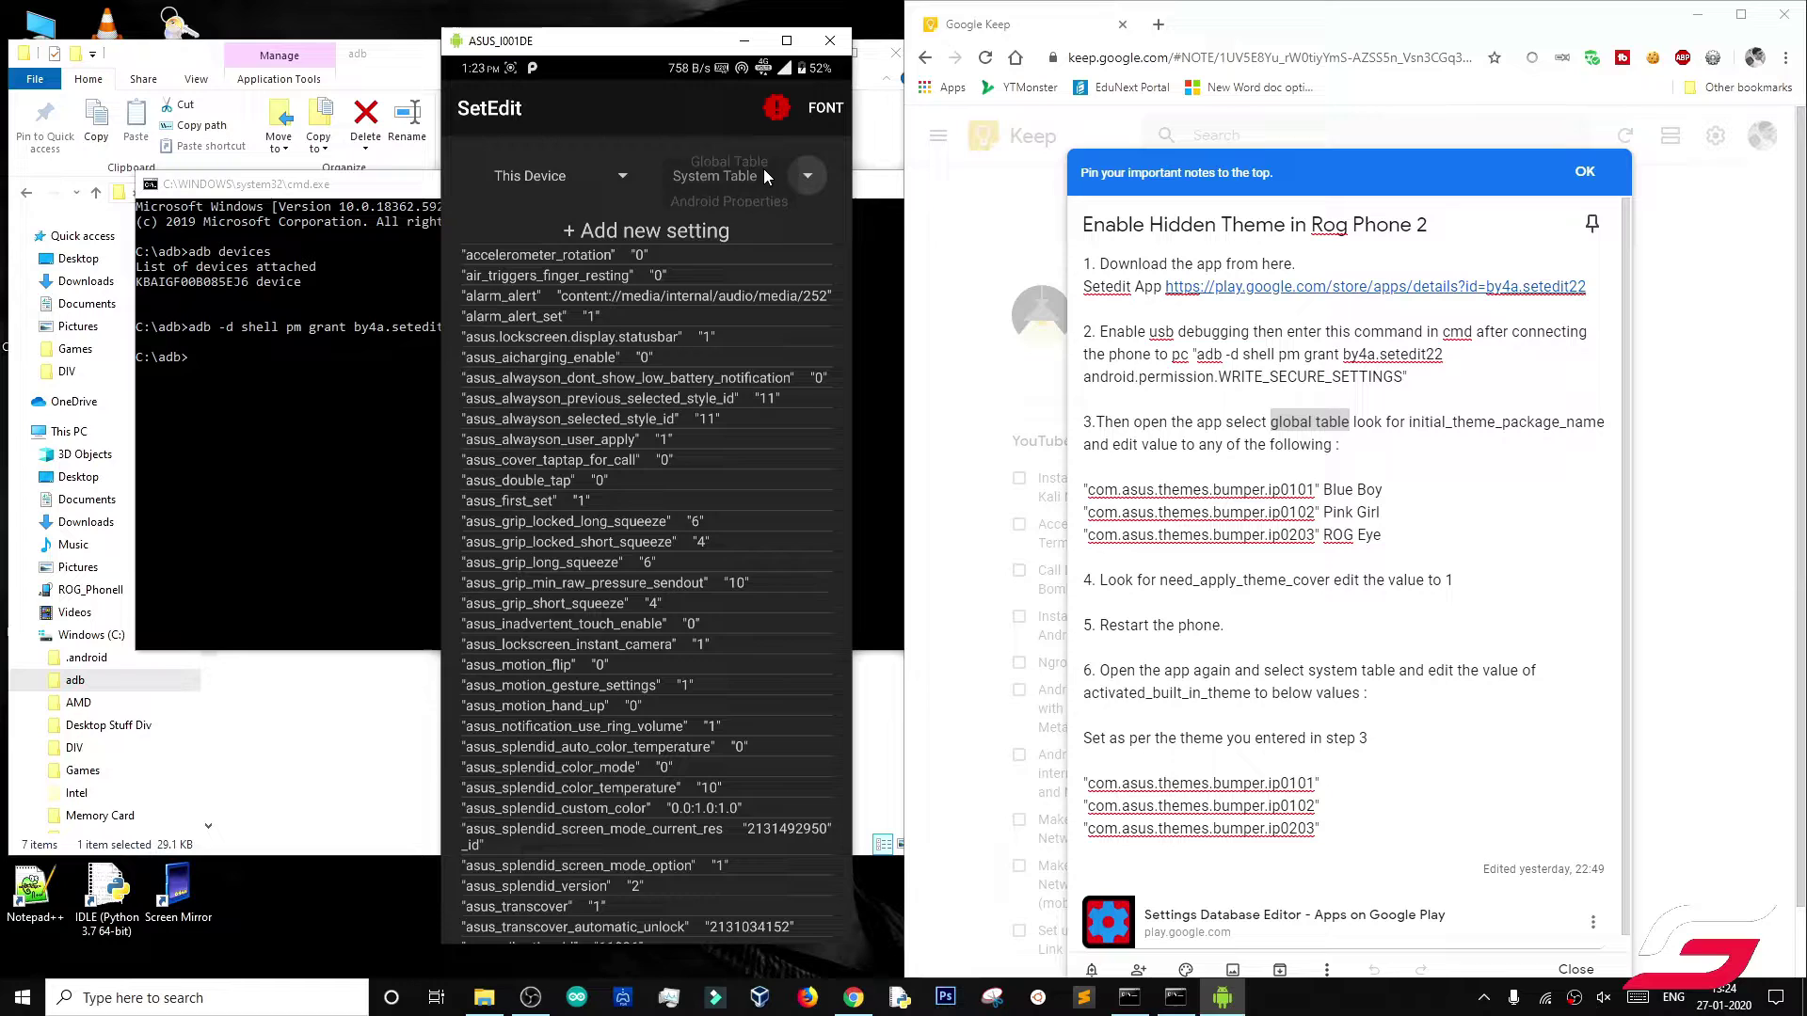
{"action": "left_click", "coordinate": [717, 256]}
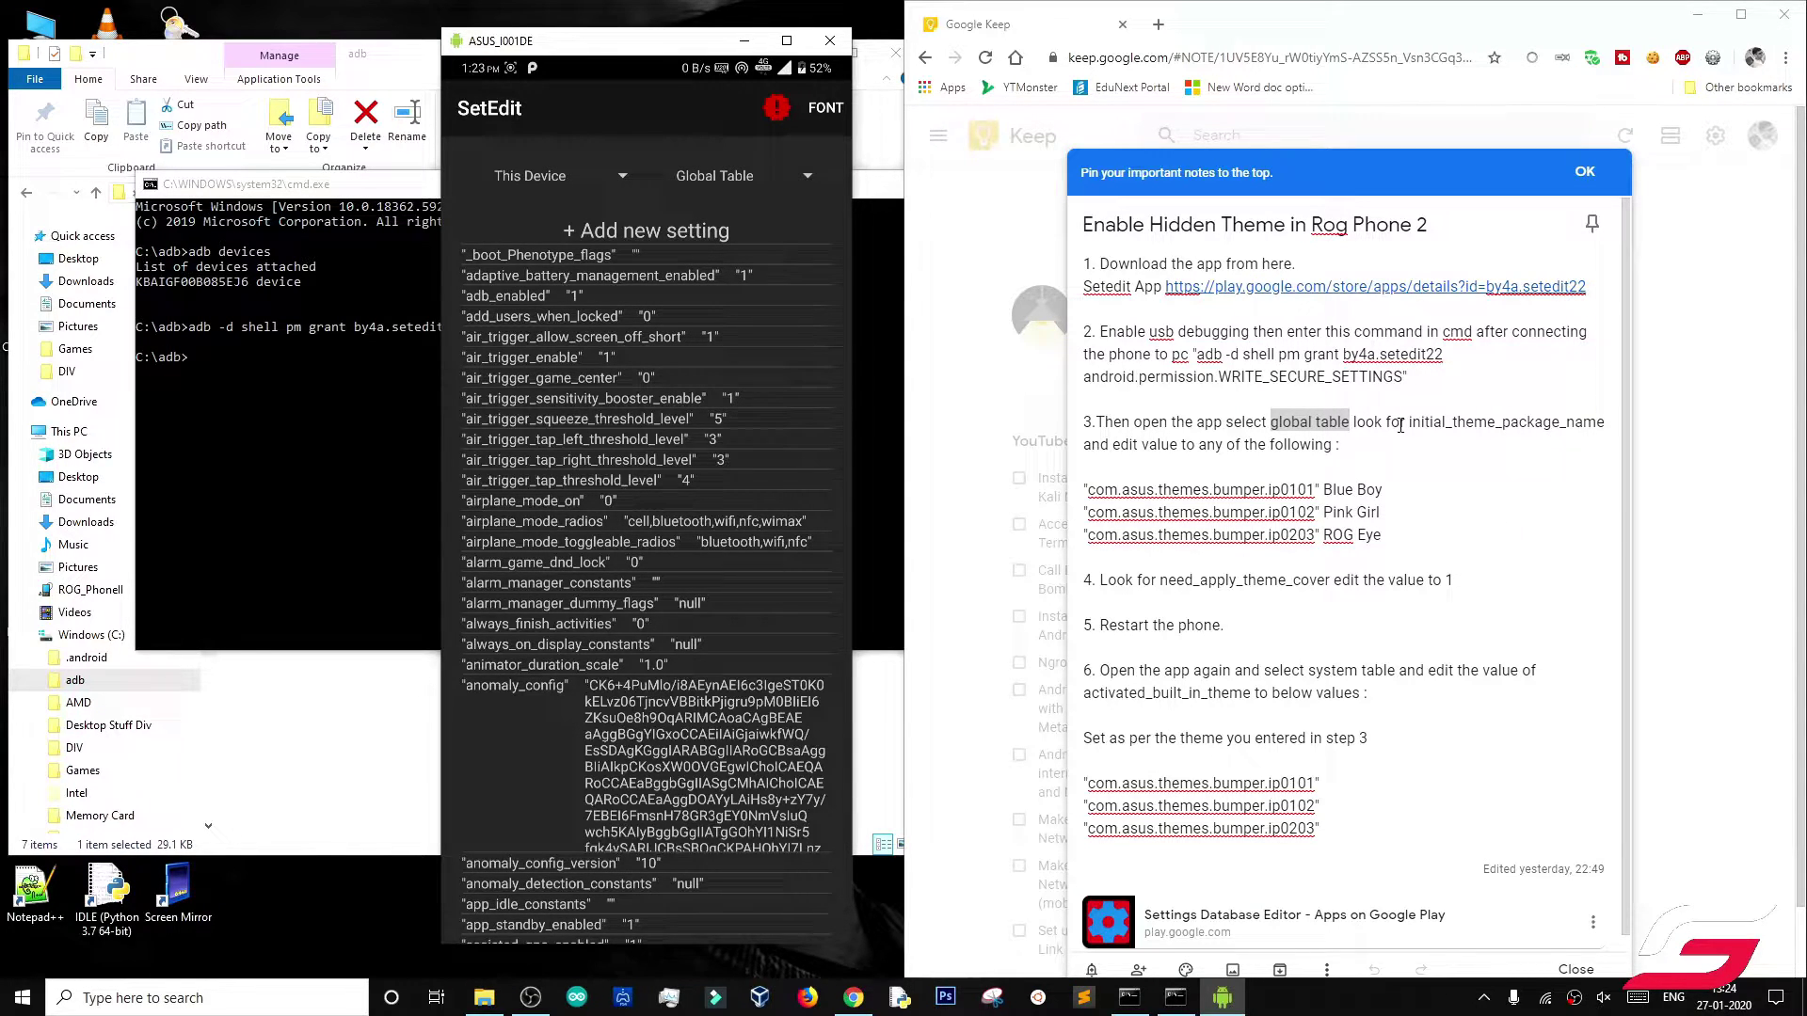
{"action": "left_click_drag", "start_coordinate": [1409, 424], "coordinate": [1607, 424]}
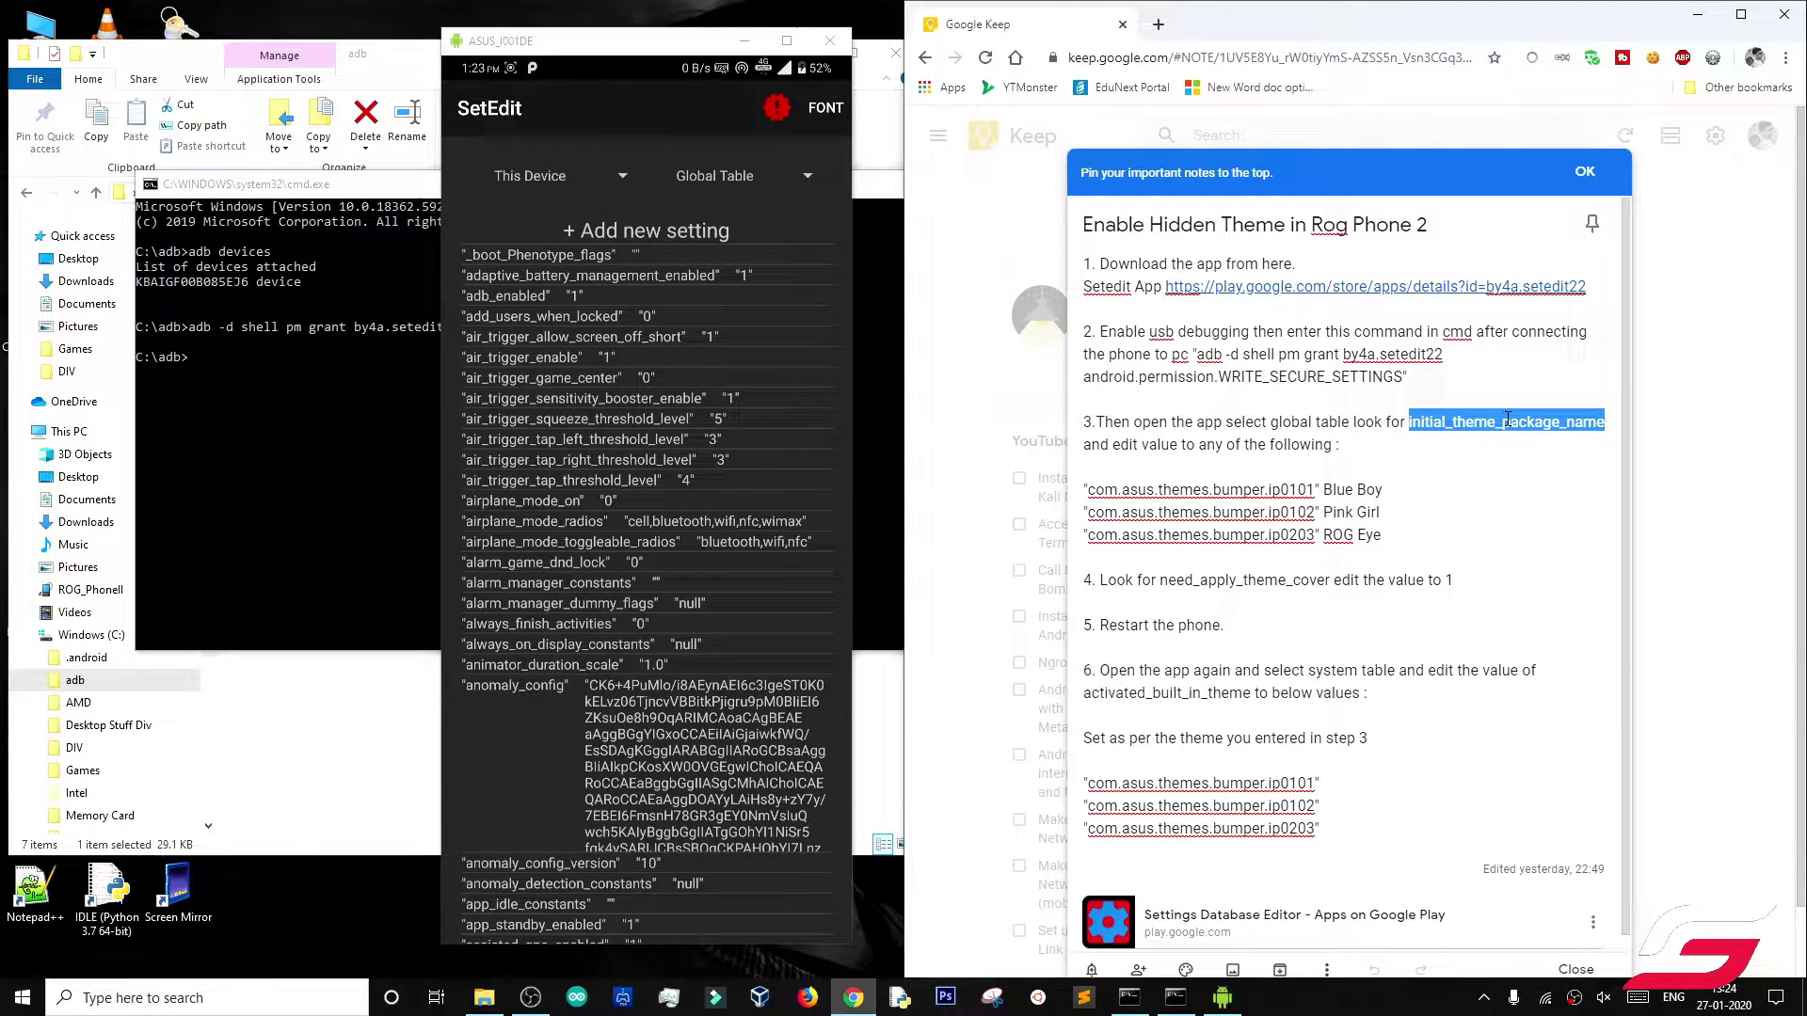
{"action": "right_click", "coordinate": [1432, 421]}
{"action": "left_click", "coordinate": [1417, 421]}
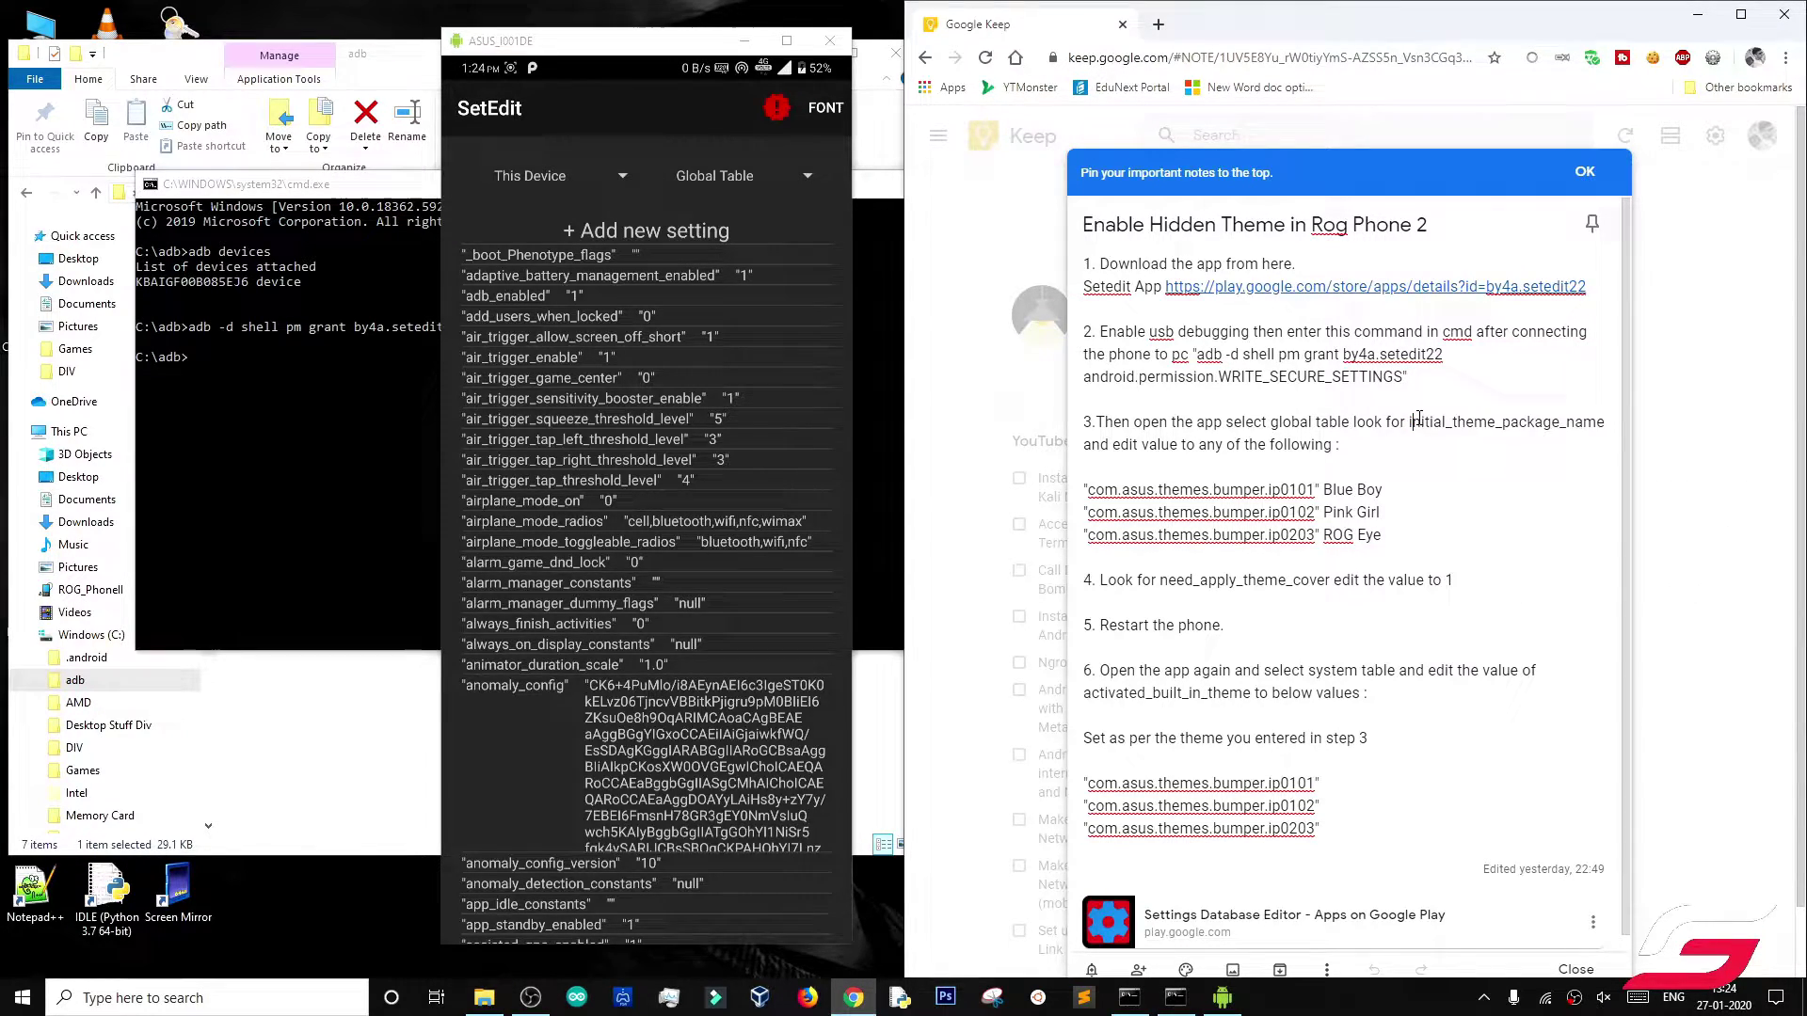
Step: Scroll down the Global Table until initial_theme_package_name appears
{"action": "scroll", "coordinate": [607, 579], "scroll_direction": "down", "scroll_amount": 1}
{"action": "scroll", "coordinate": [607, 579], "scroll_direction": "down", "scroll_amount": 6}
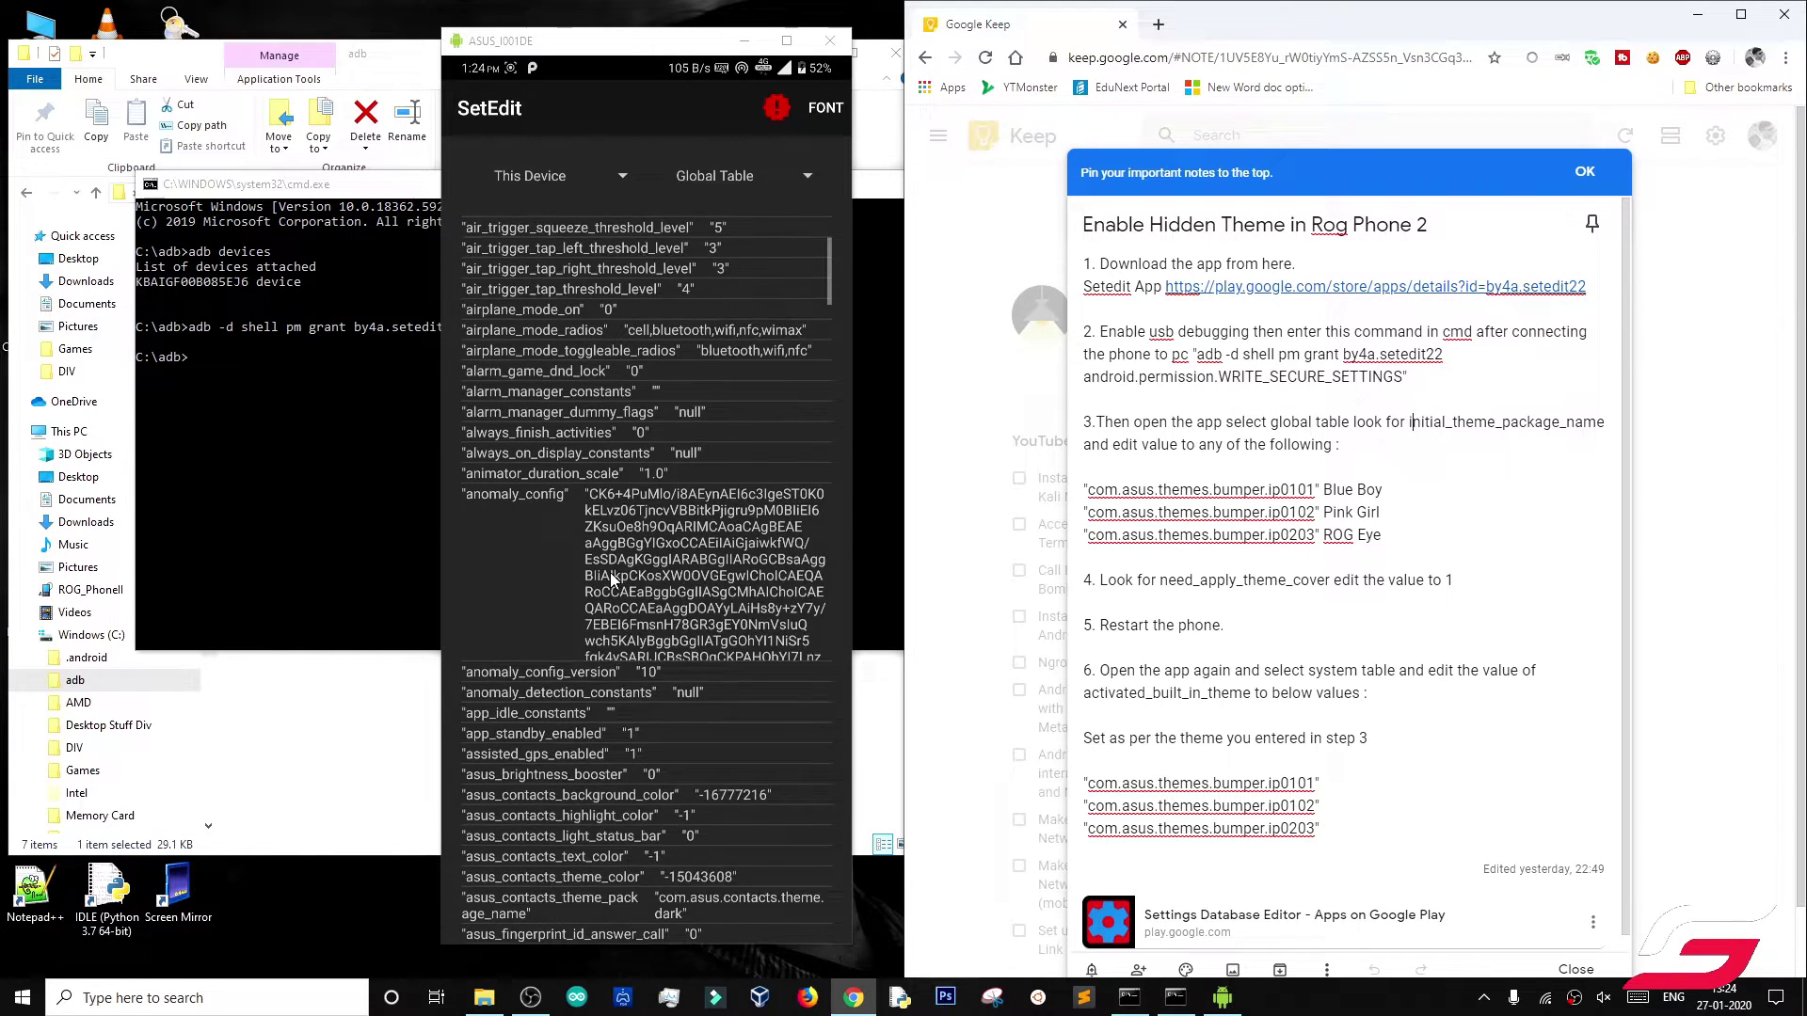
{"action": "scroll", "coordinate": [611, 549], "scroll_direction": "down", "scroll_amount": 9}
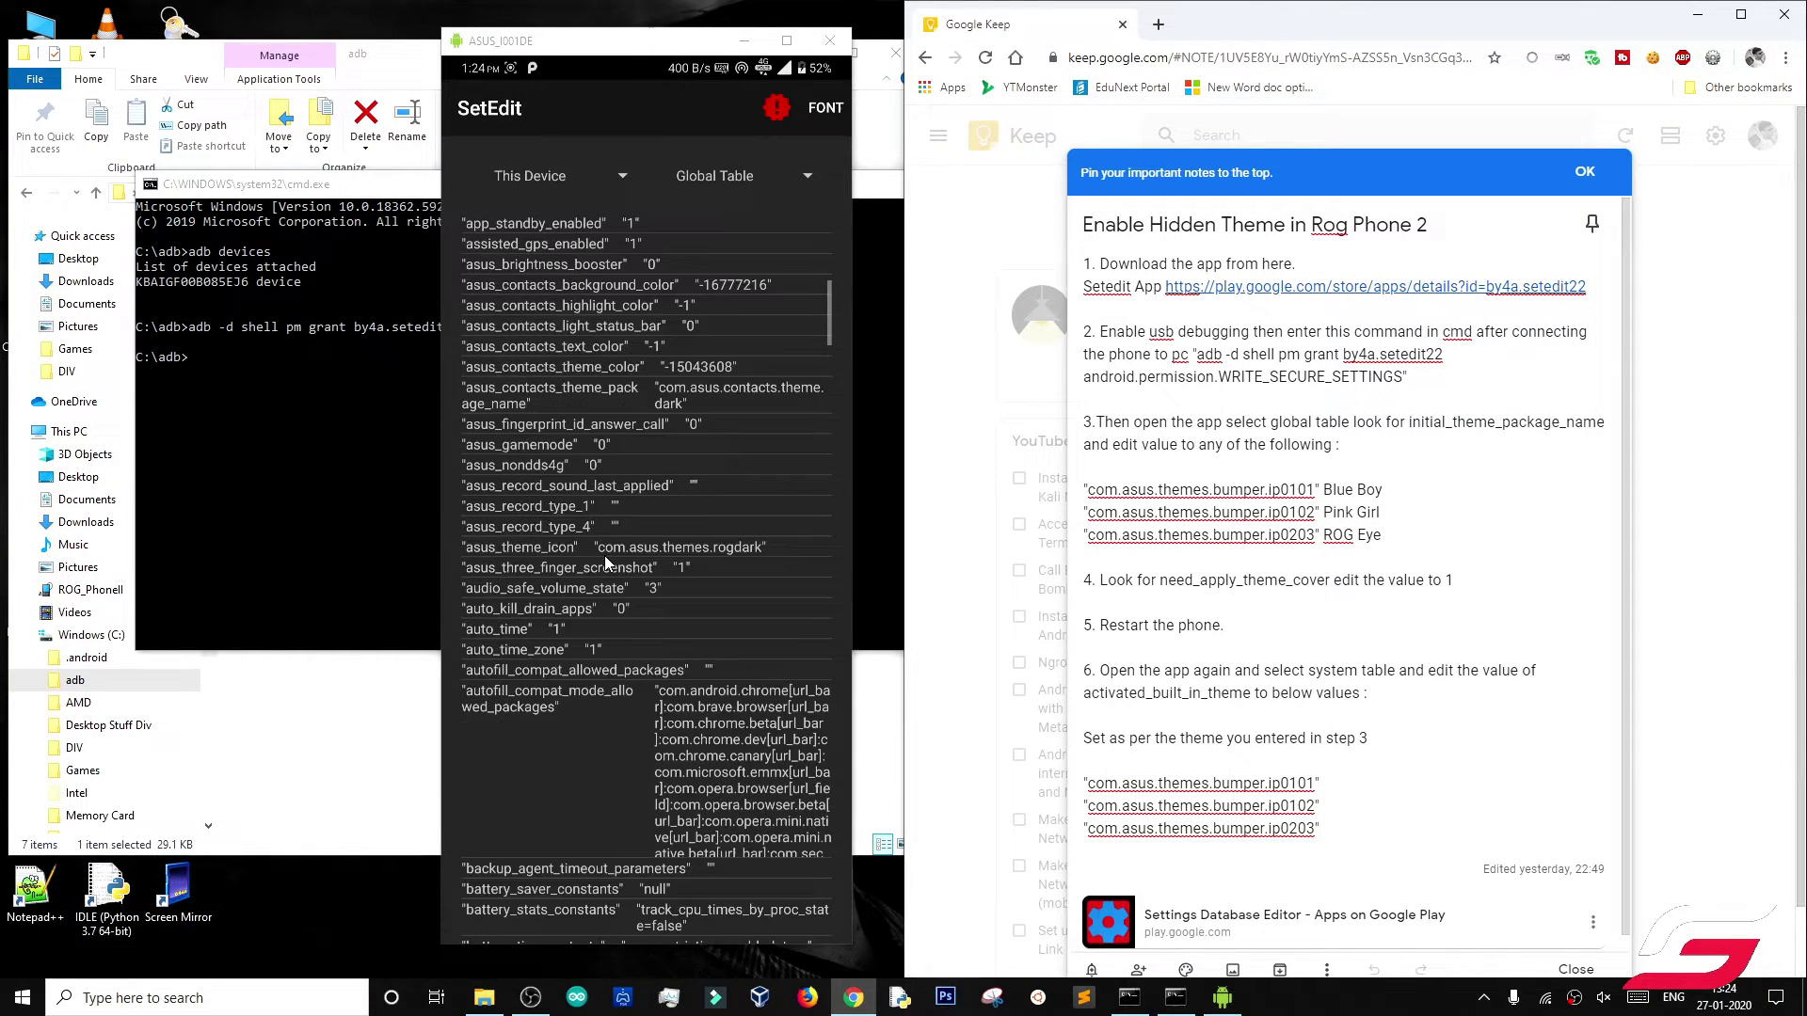
{"action": "scroll", "coordinate": [610, 547], "scroll_direction": "down", "scroll_amount": 10}
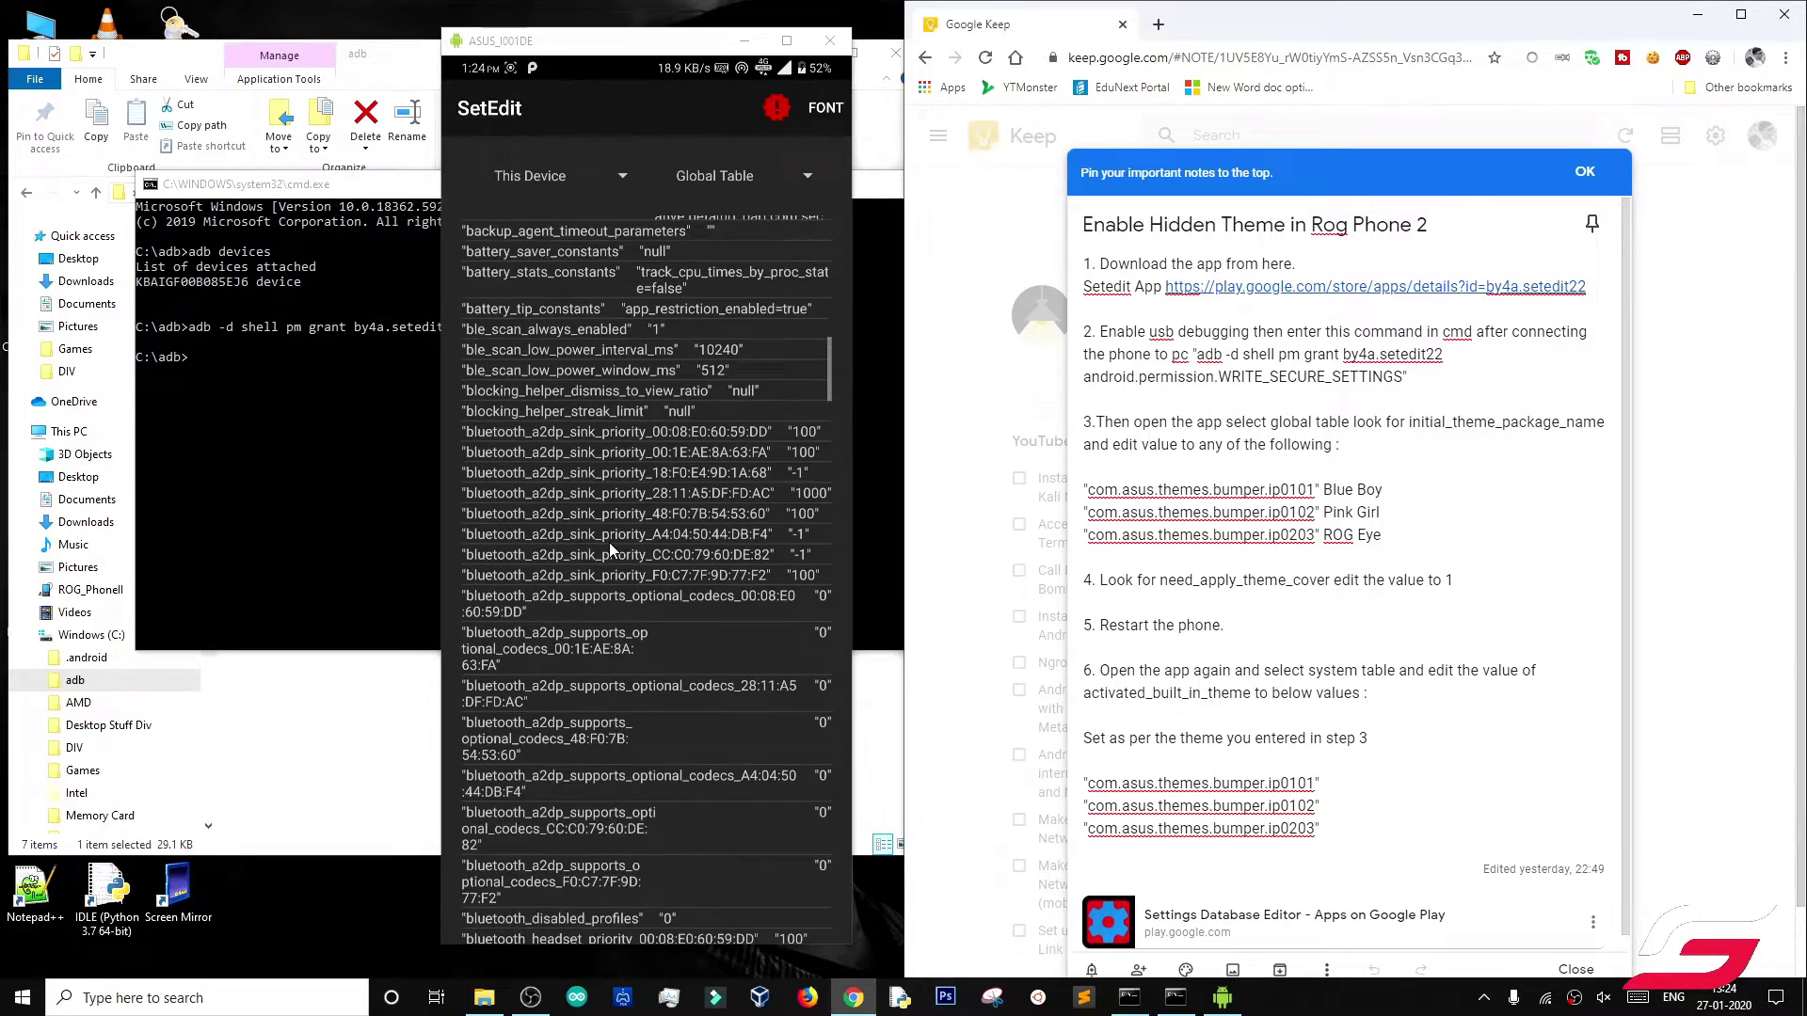
{"action": "scroll", "coordinate": [608, 541], "scroll_direction": "down", "scroll_amount": 13}
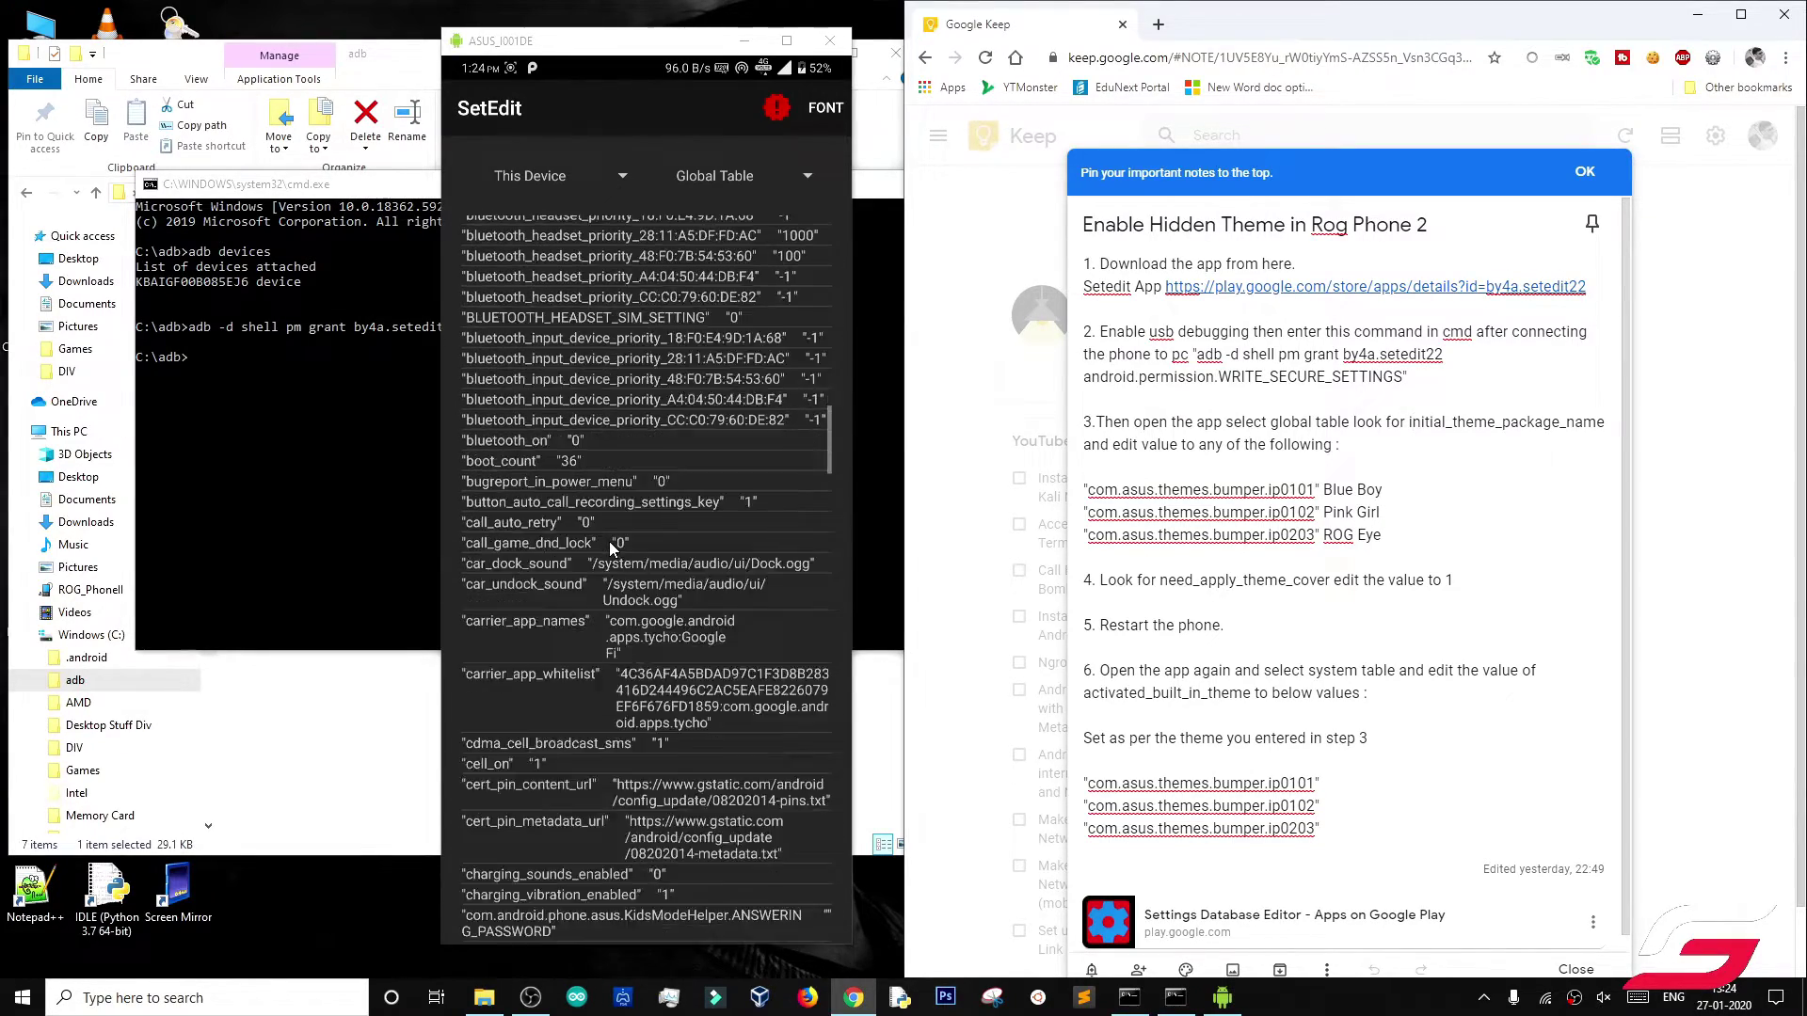
{"action": "scroll", "coordinate": [608, 540], "scroll_direction": "down", "scroll_amount": 10}
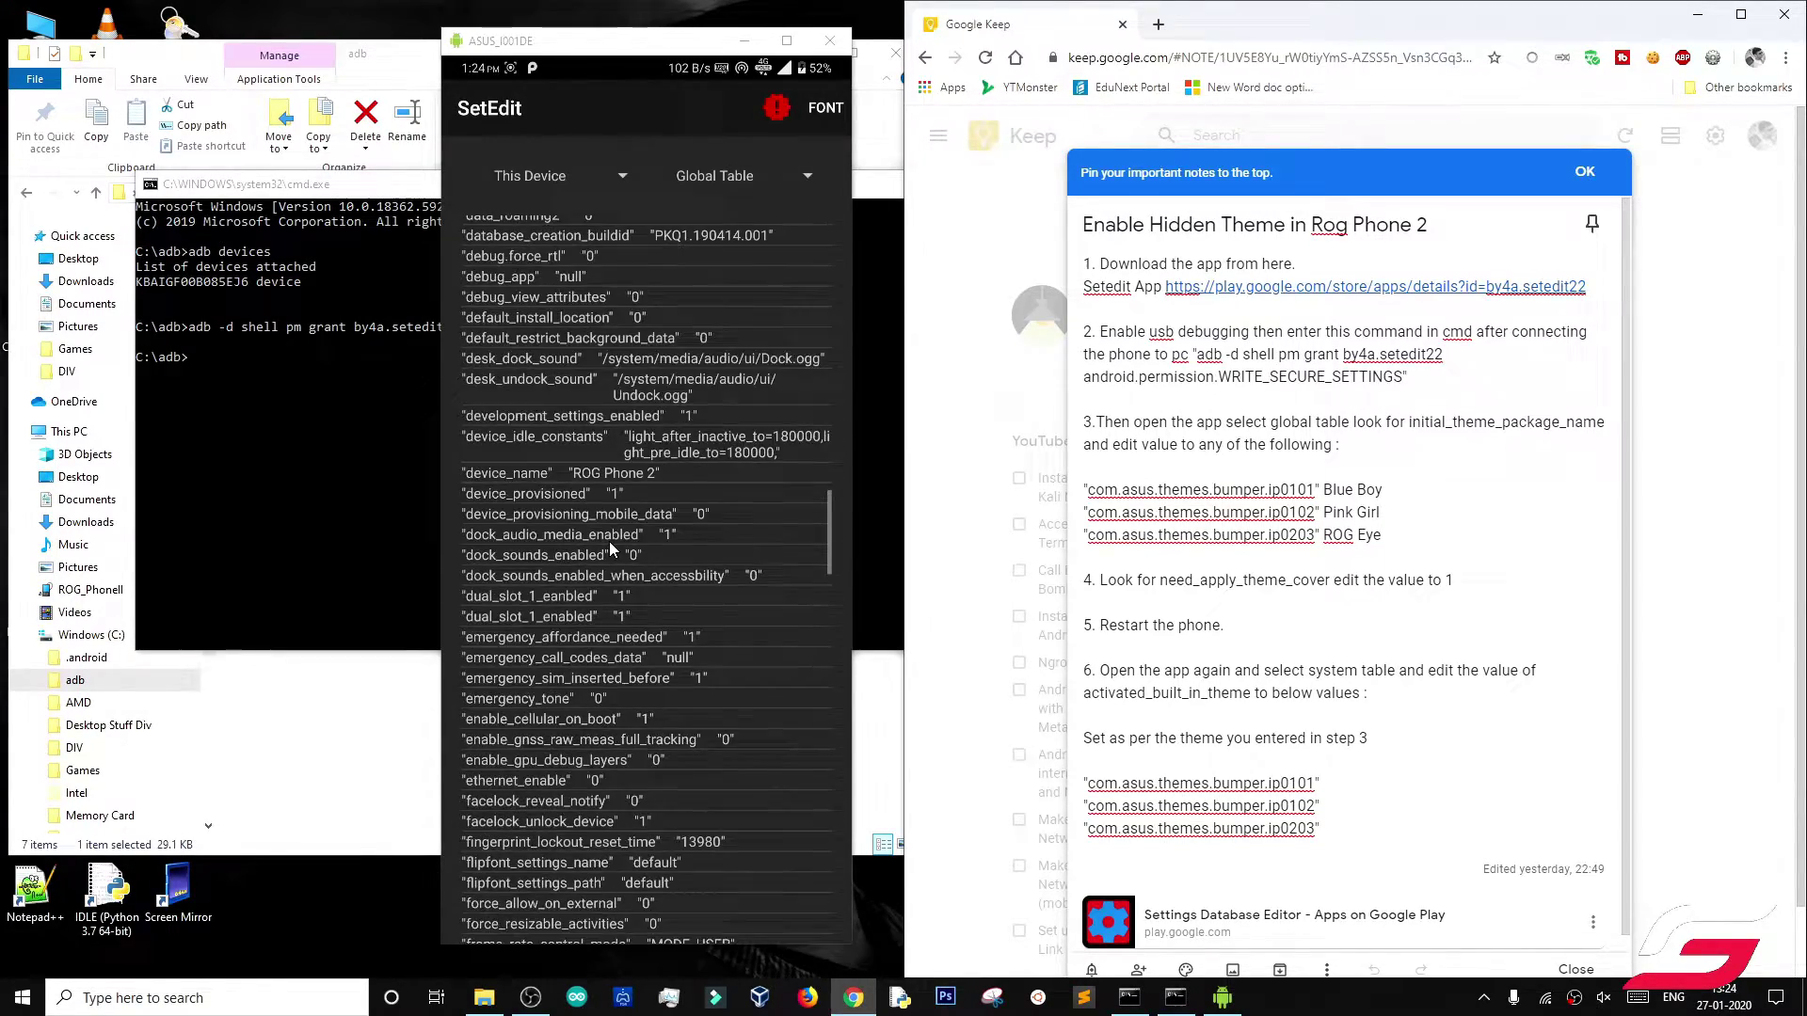
{"action": "scroll", "coordinate": [611, 549], "scroll_direction": "down", "scroll_amount": 1}
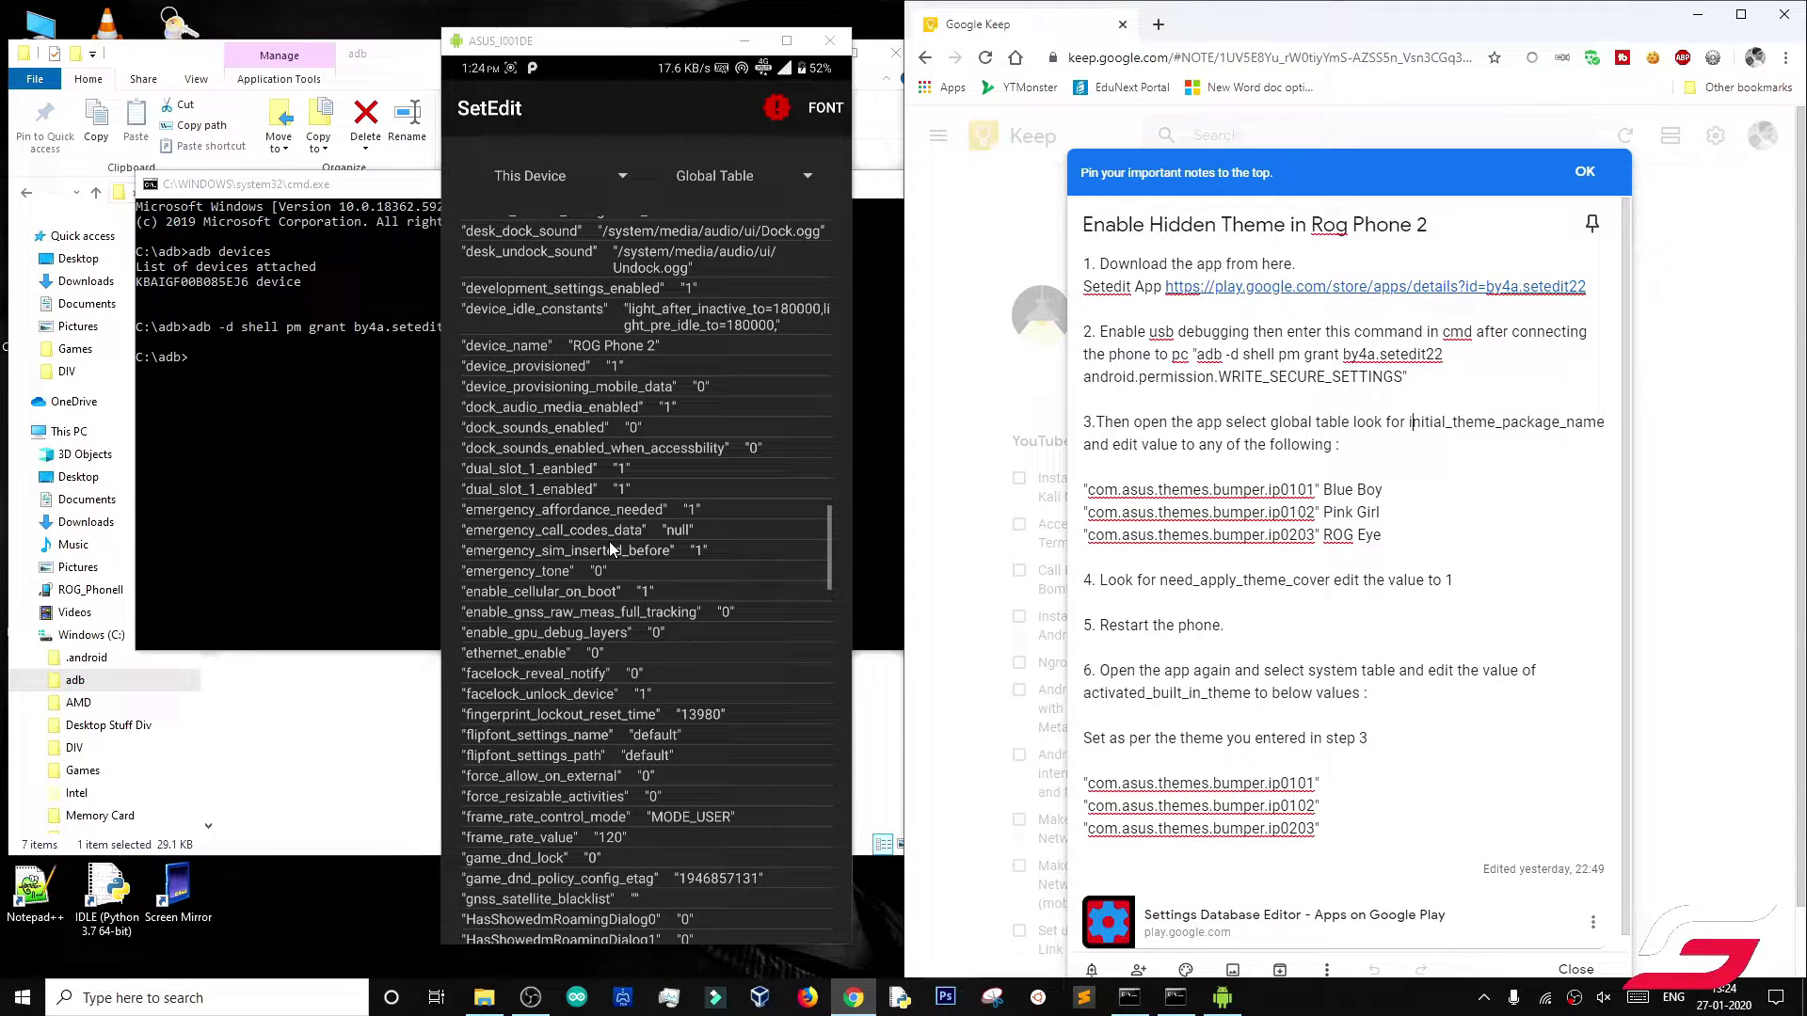
{"action": "scroll", "coordinate": [612, 551], "scroll_direction": "down", "scroll_amount": 3}
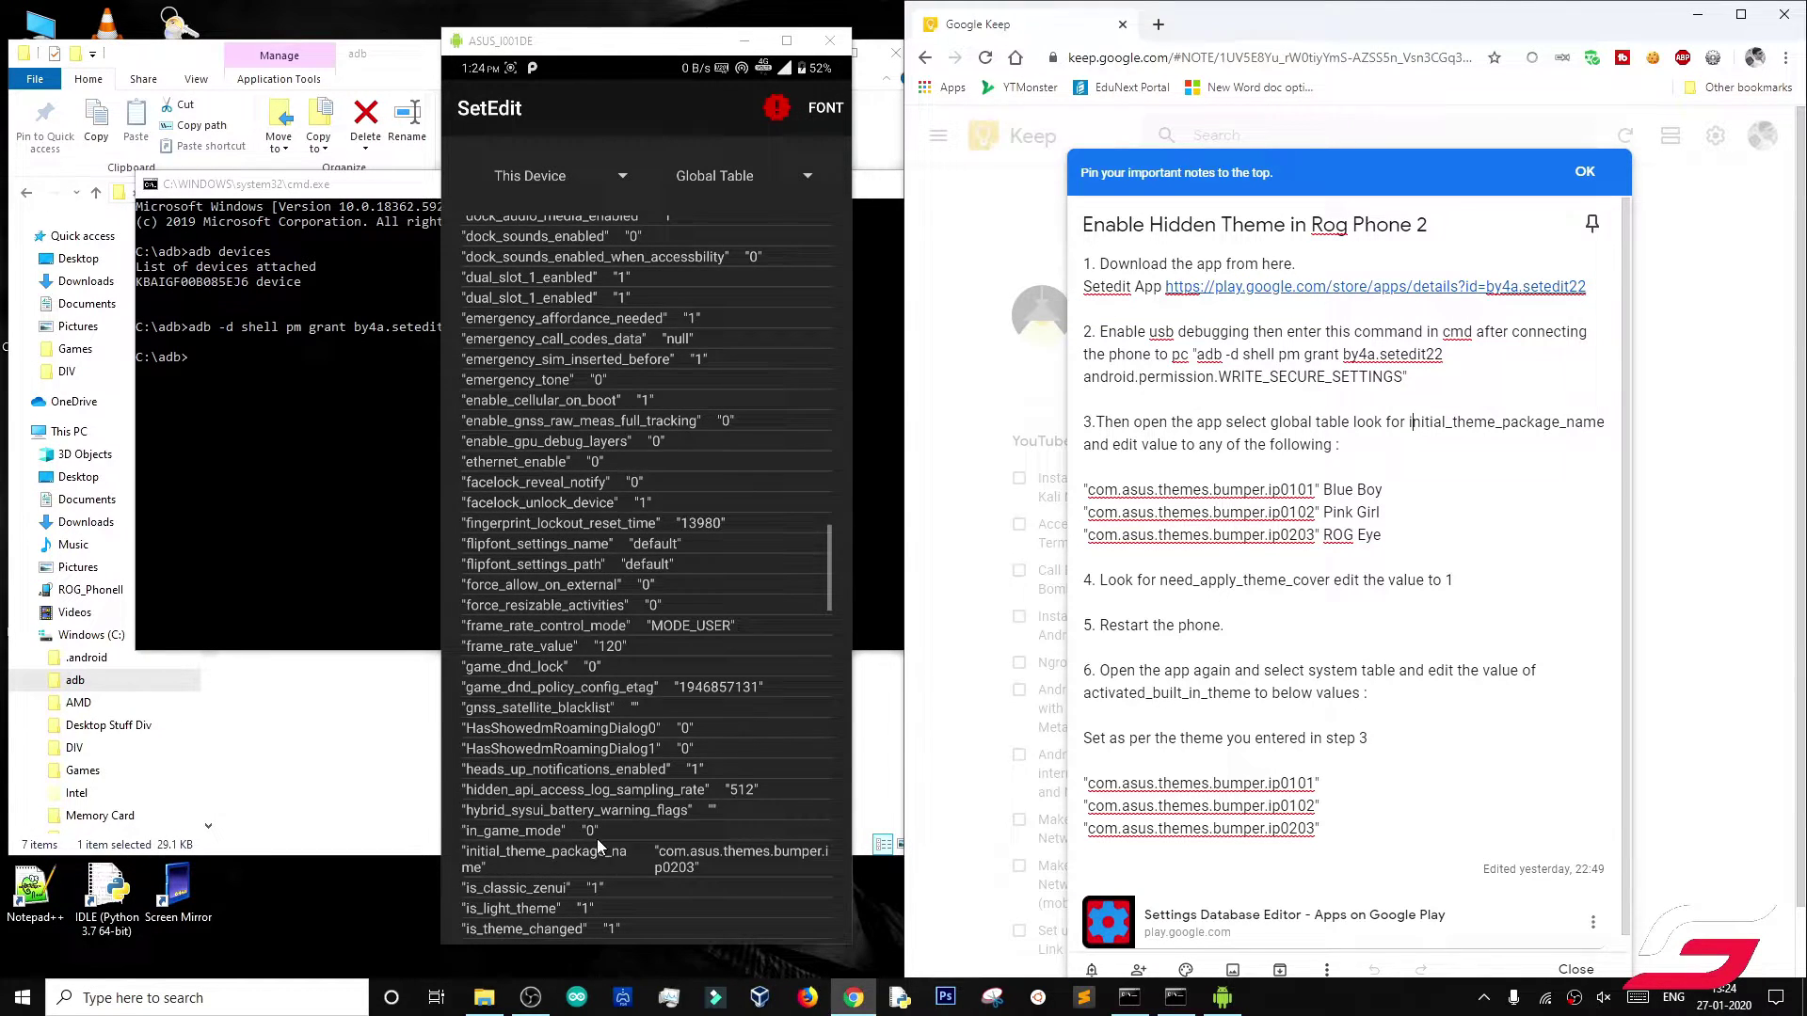
{"action": "scroll", "coordinate": [638, 721], "scroll_direction": "down", "scroll_amount": 4}
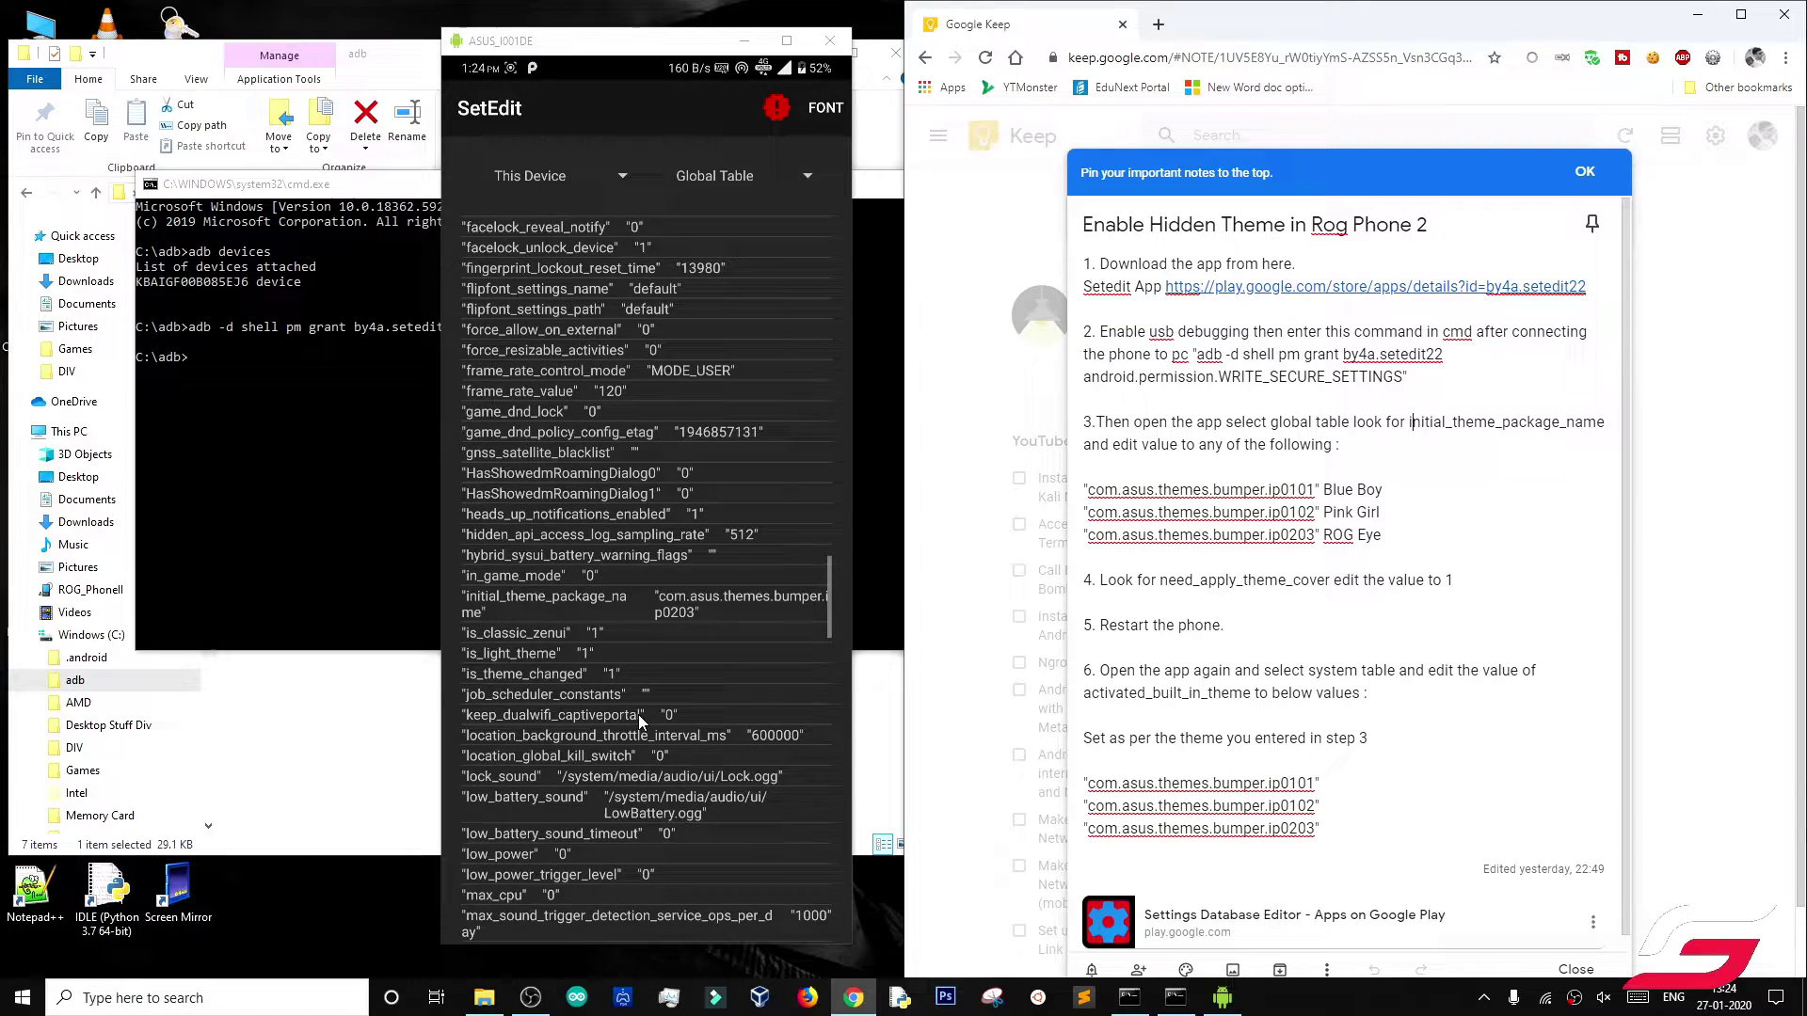
Step: Open initial_theme_package_name with EDIT VALUE and place the caret in its value field
{"action": "left_click", "coordinate": [662, 612]}
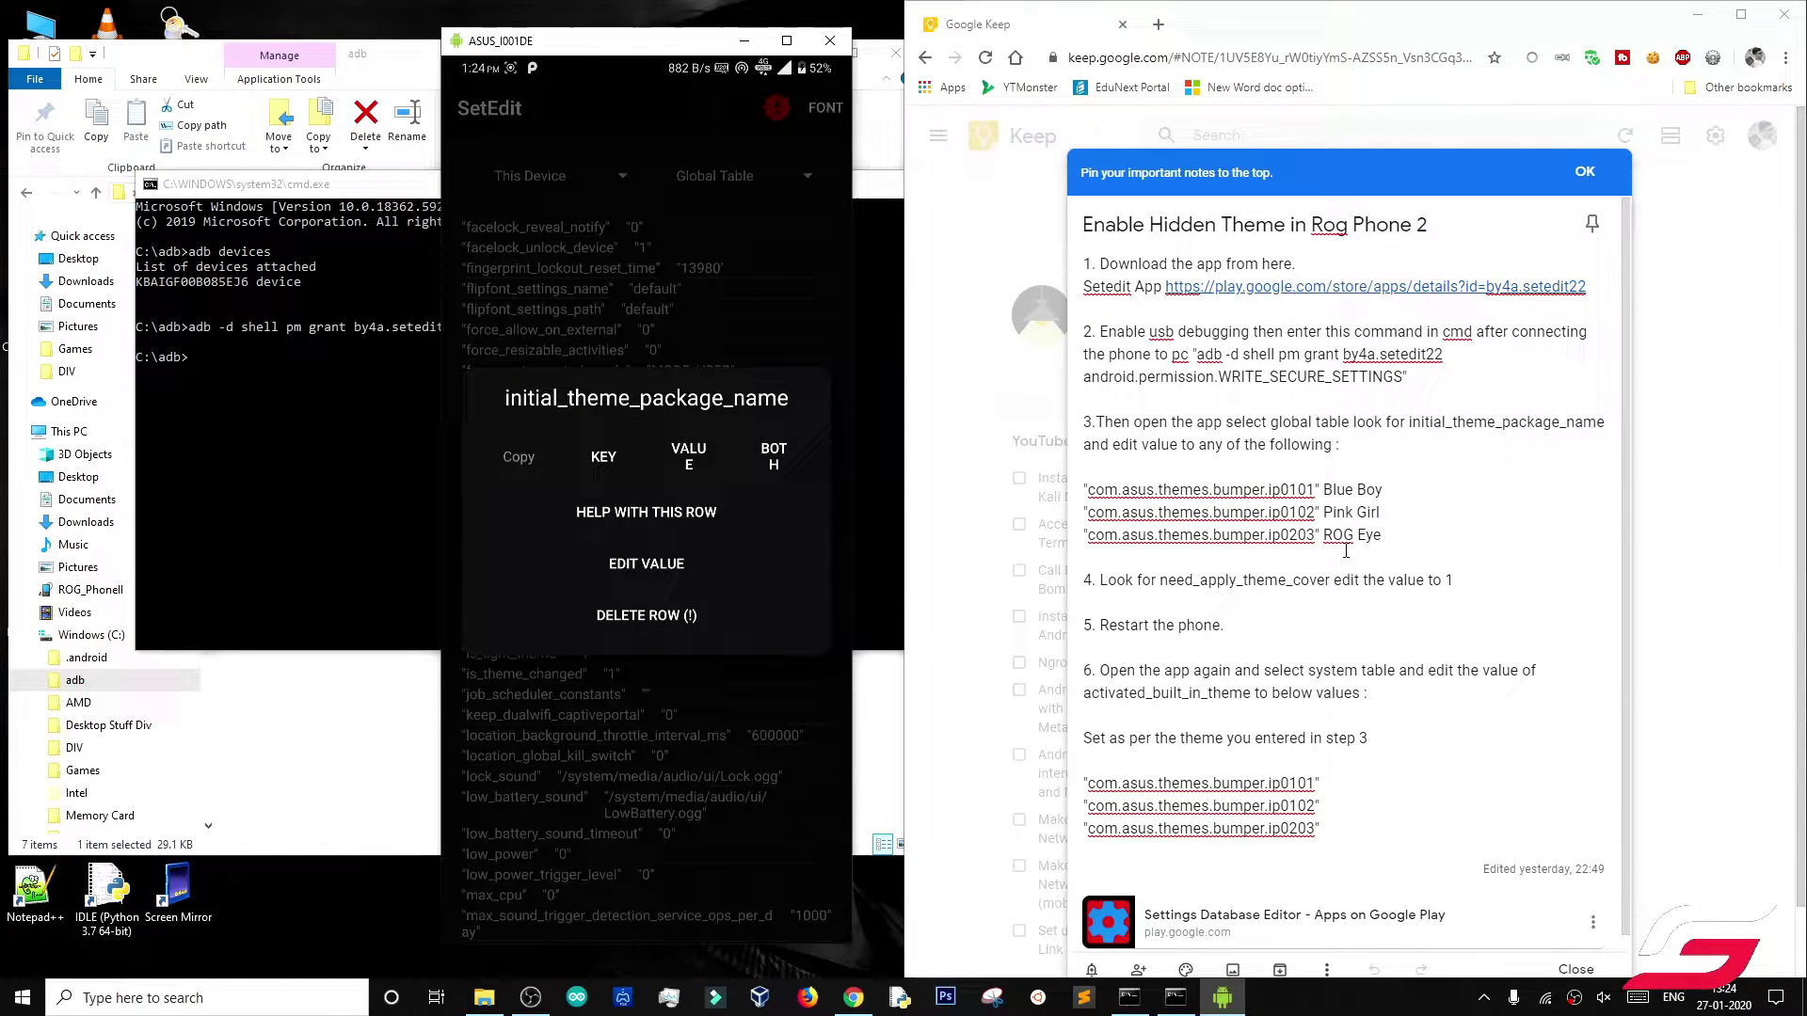
{"action": "left_click_drag", "start_coordinate": [1382, 534], "coordinate": [1080, 532]}
{"action": "left_click", "coordinate": [1122, 566]}
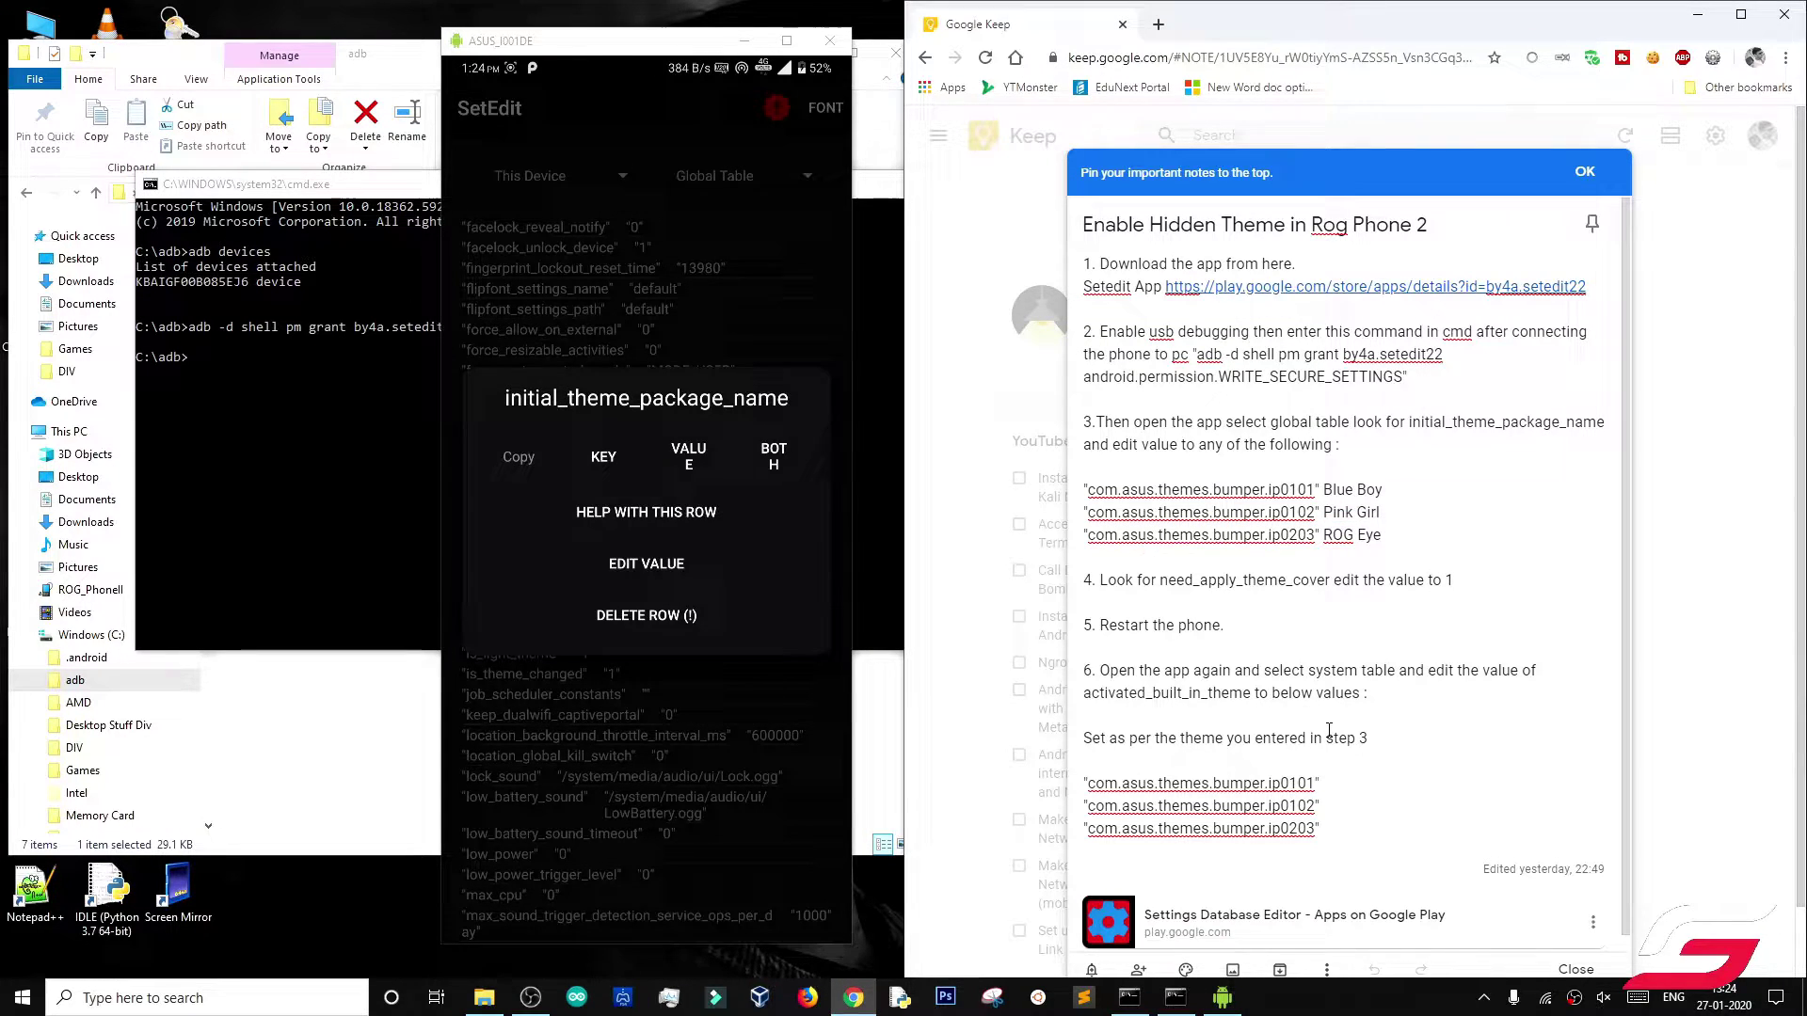
{"action": "left_click", "coordinate": [653, 569]}
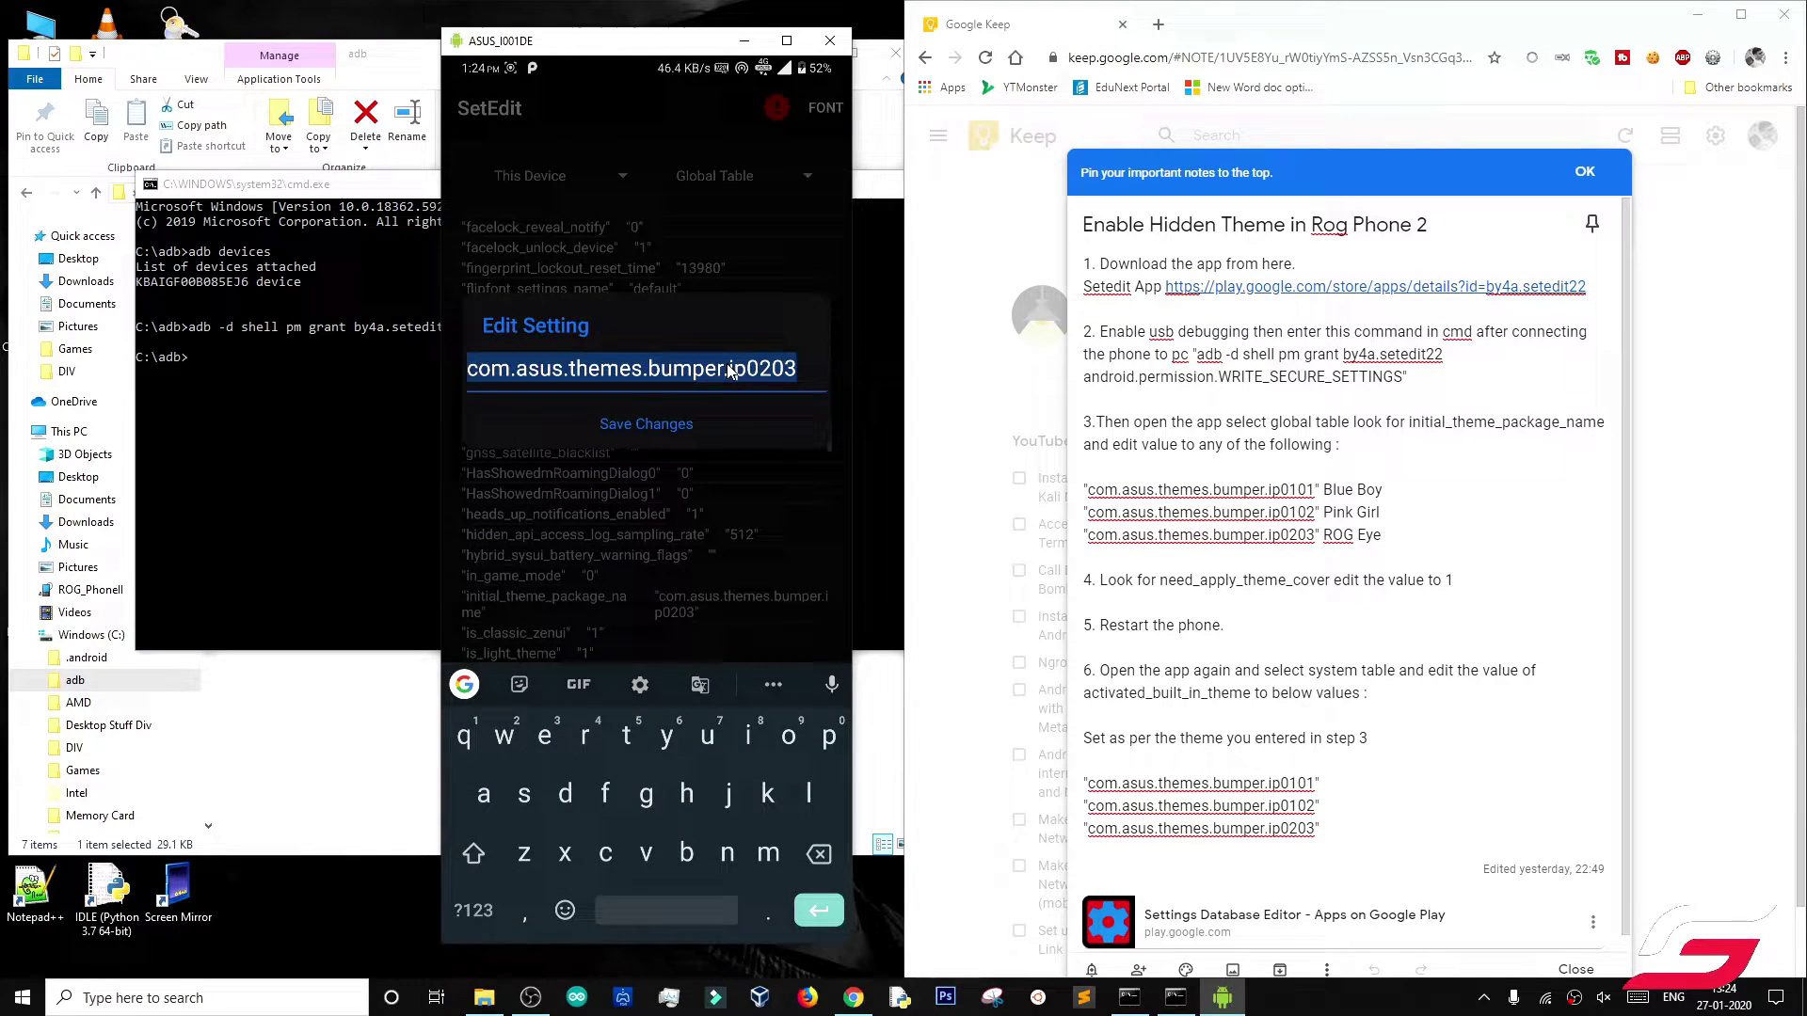
{"action": "left_click", "coordinate": [730, 370]}
{"action": "left_click_drag", "start_coordinate": [1315, 534], "coordinate": [1089, 537]}
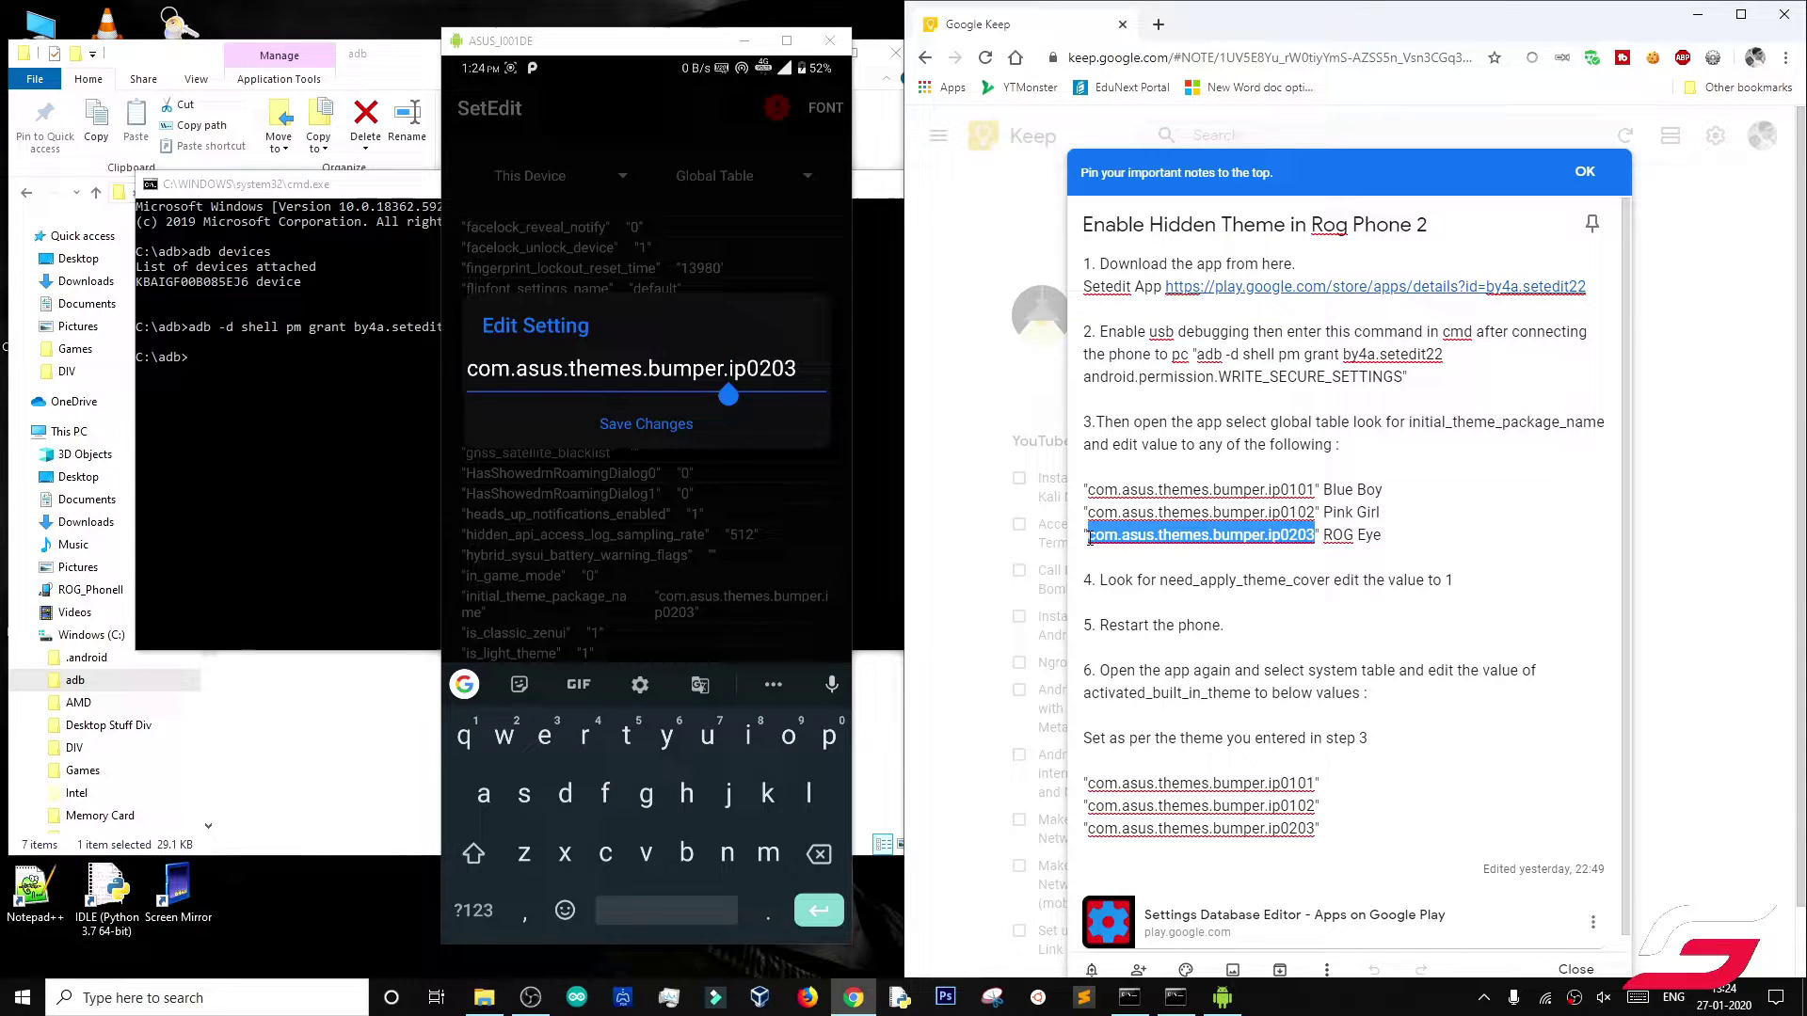
{"action": "key", "text": "ctrl+x"}
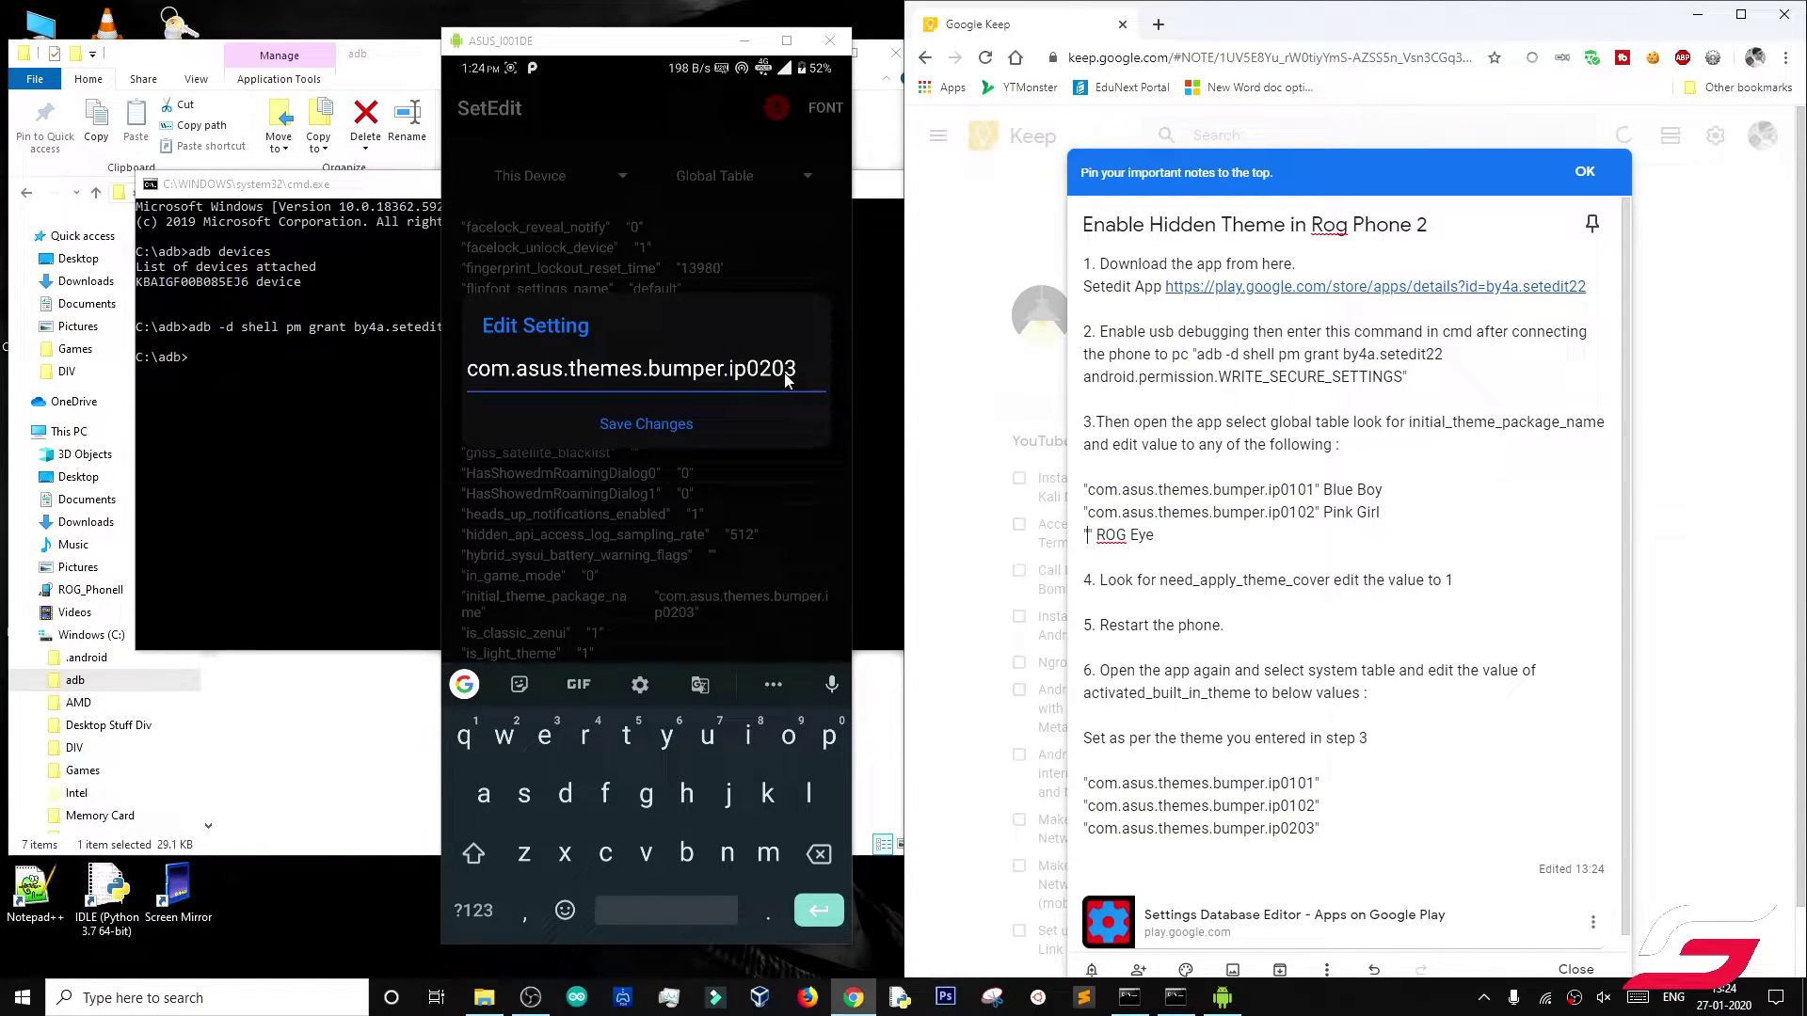
{"action": "key", "text": "Delete"}
{"action": "key", "text": "Delete"}
{"action": "key", "text": "Delete"}
{"action": "key", "text": "Delete"}
{"action": "key", "text": "Delete"}
{"action": "key", "text": "Delete"}
{"action": "key", "text": "ctrl+z"}
{"action": "key", "text": "ctrl+z"}
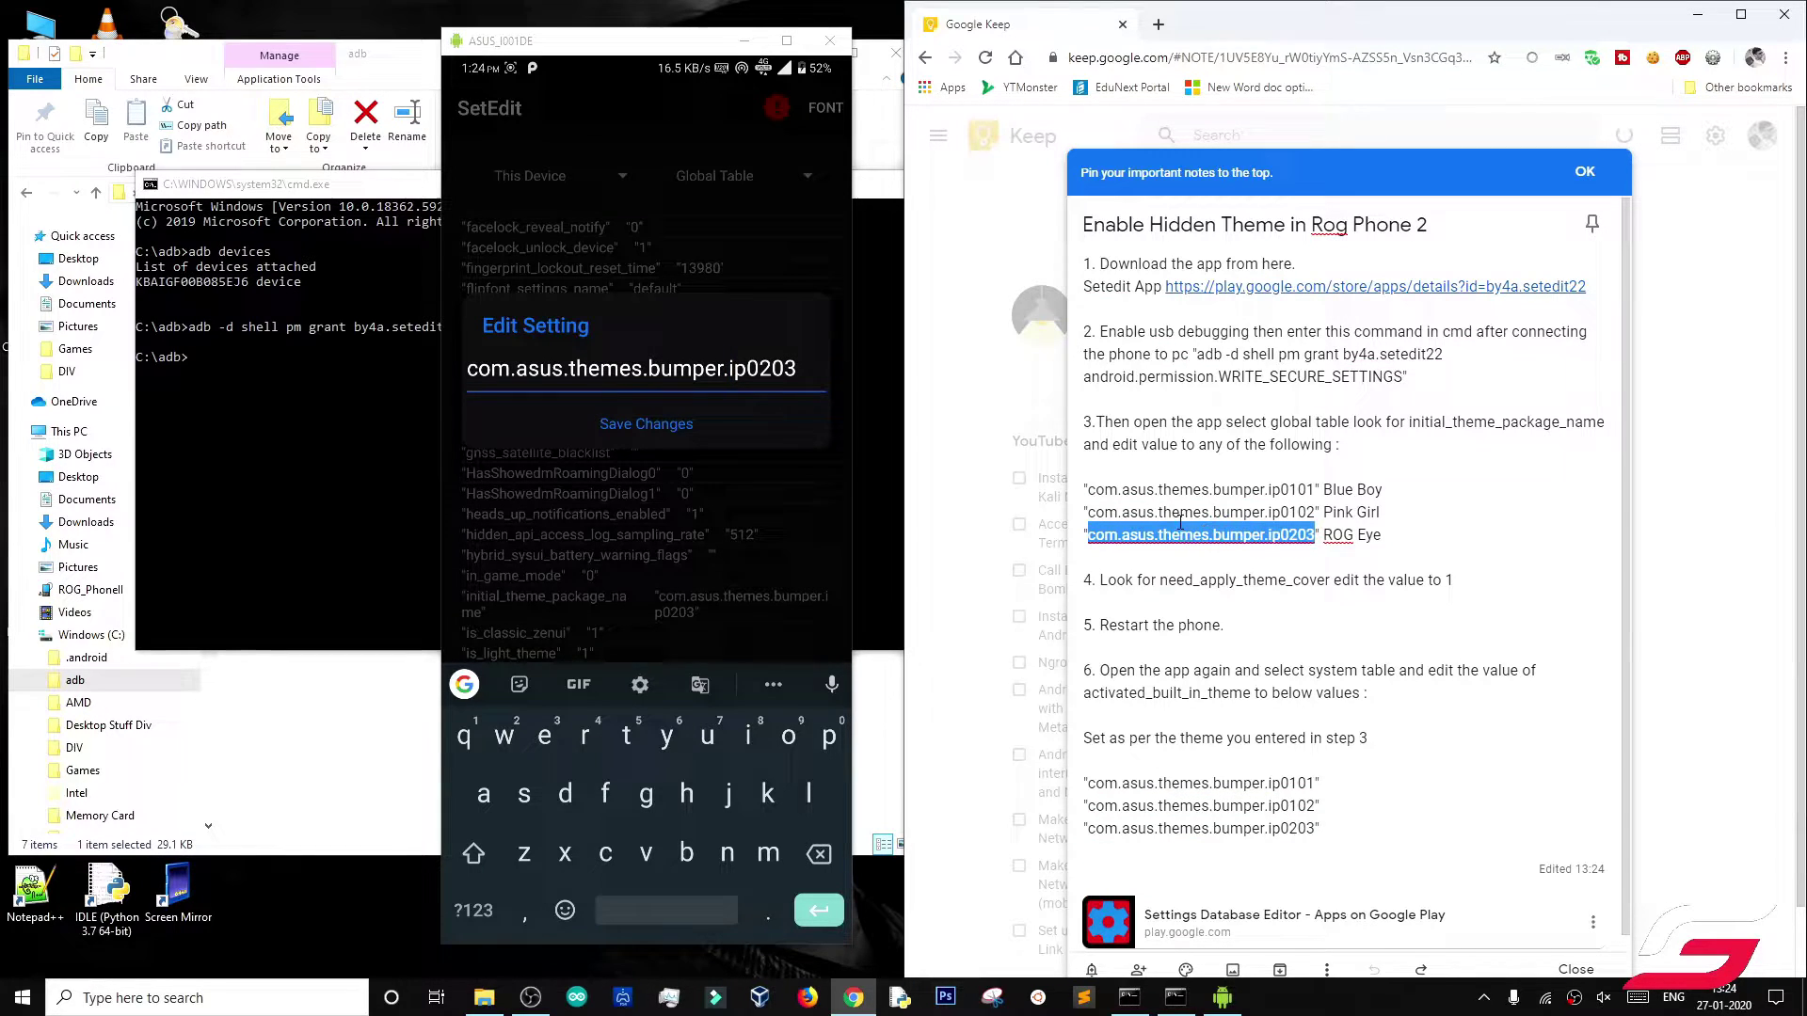
Step: Retype the value as com.asus.themes.bumper.ip0203 and compare it with the note's ROG Eye line
{"action": "left_click", "coordinate": [1180, 523]}
{"action": "left_click", "coordinate": [736, 368]}
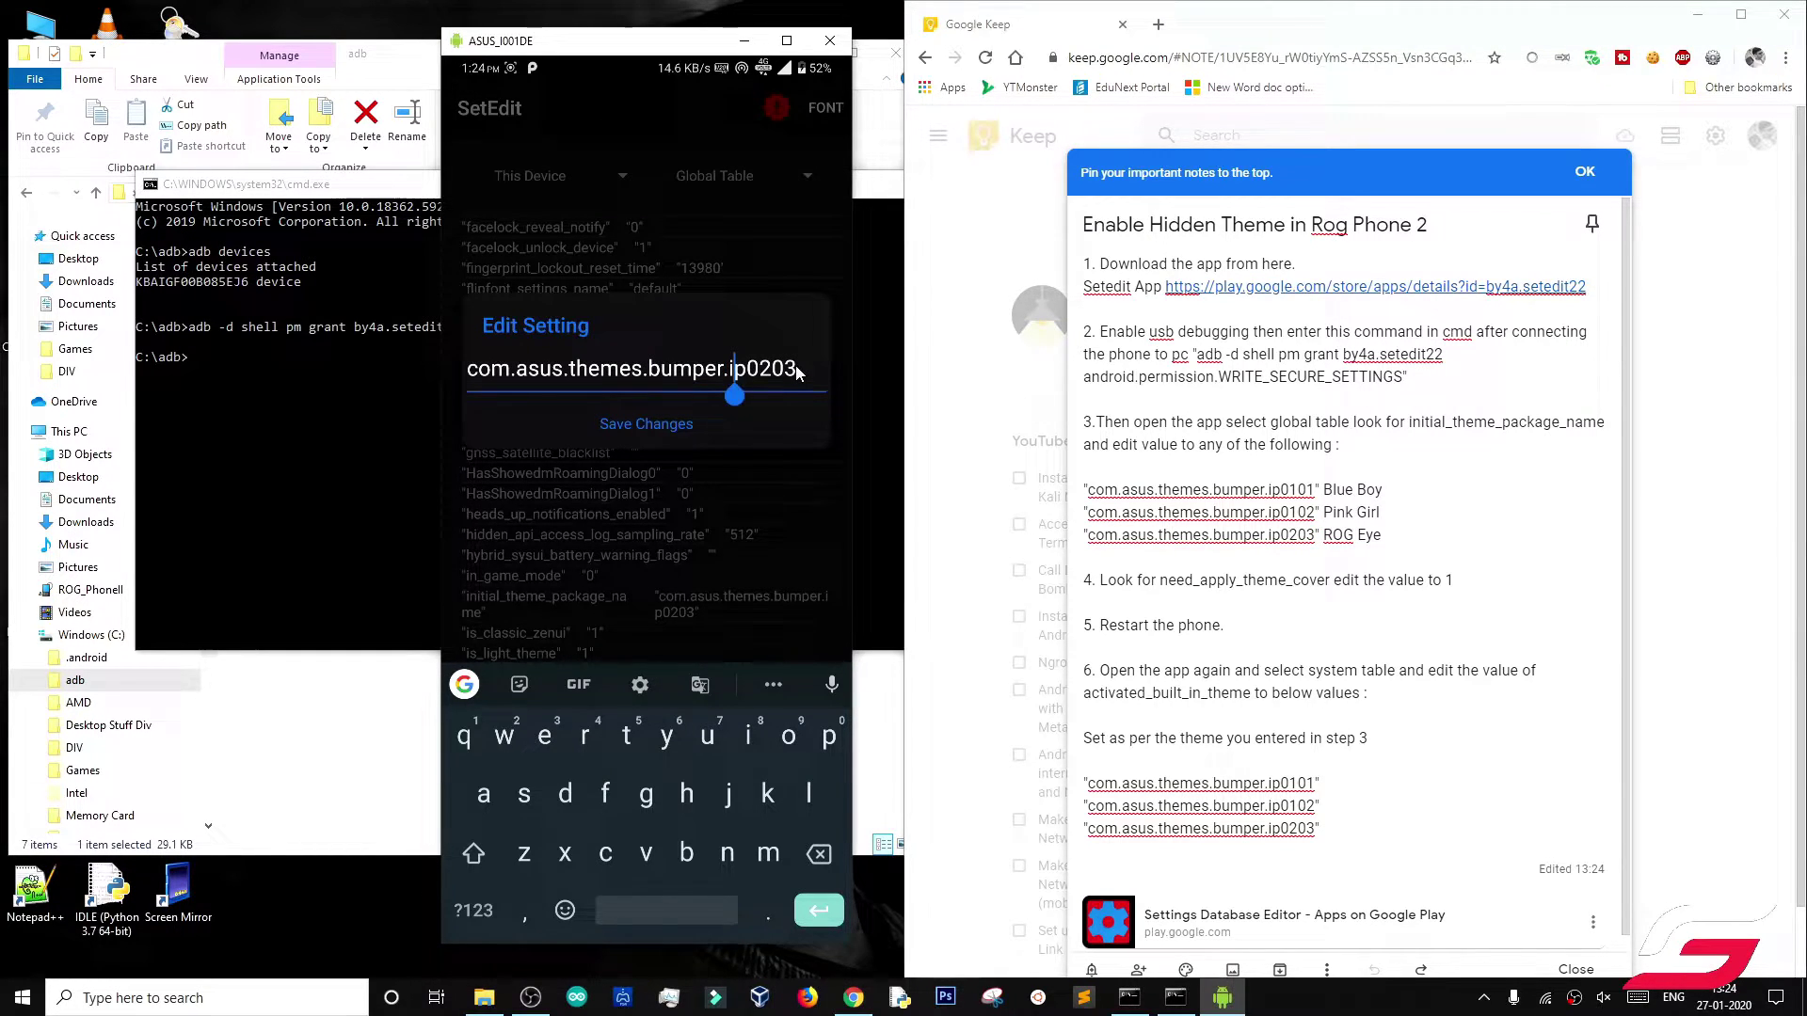
{"action": "key", "text": "Delete"}
{"action": "key", "text": "Delete"}
{"action": "key", "text": "Delete"}
{"action": "key", "text": "Delete"}
{"action": "key", "text": "Delete"}
{"action": "key", "text": "BackSpace"}
{"action": "key", "text": "BackSpace"}
{"action": "key", "text": "BackSpace"}
{"action": "key", "text": "BackSpace"}
{"action": "key", "text": "BackSpace"}
{"action": "key", "text": "BackSpace"}
{"action": "key", "text": "BackSpace"}
{"action": "key", "text": "BackSpace"}
{"action": "key", "text": "BackSpace"}
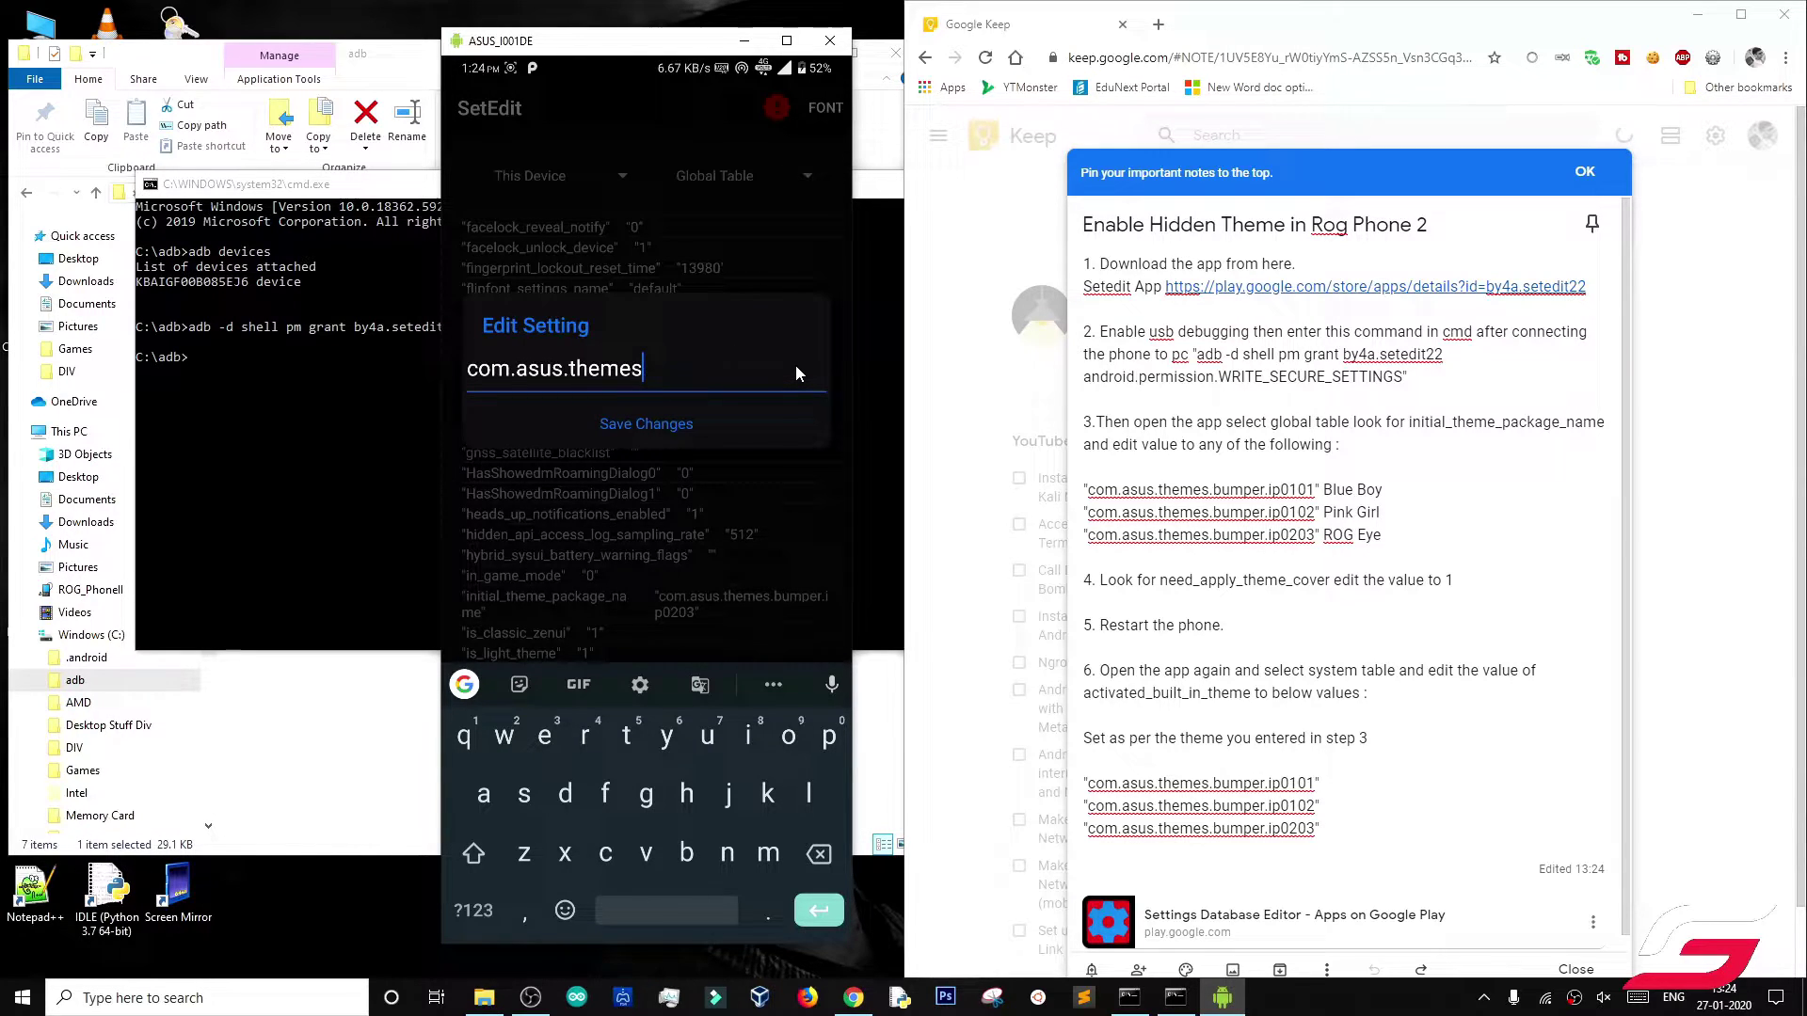
{"action": "type", "text": ".classicu"}
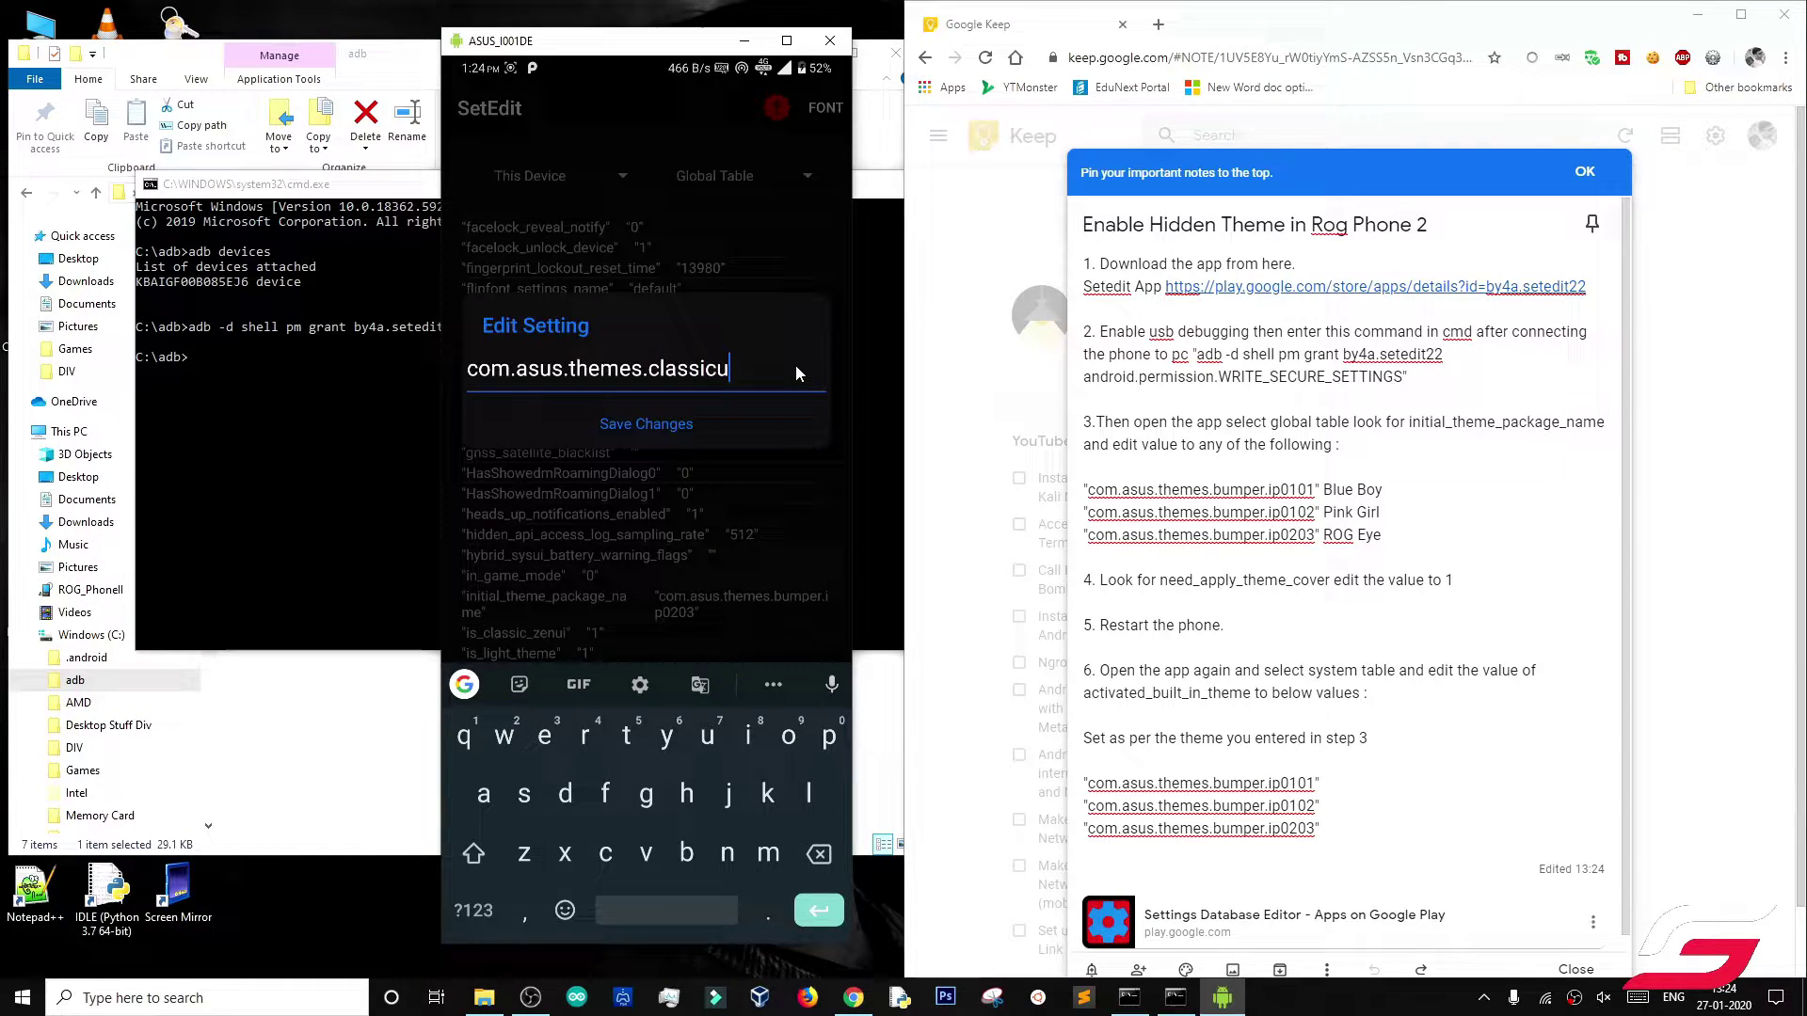
{"action": "type", "text": "i"}
{"action": "key", "text": "BackSpace"}
{"action": "key", "text": "BackSpace"}
{"action": "key", "text": "BackSpace"}
{"action": "key", "text": "BackSpace"}
{"action": "key", "text": "BackSpace"}
{"action": "key", "text": "BackSpace"}
{"action": "key", "text": "BackSpace"}
{"action": "key", "text": "BackSpace"}
{"action": "key", "text": "BackSpace"}
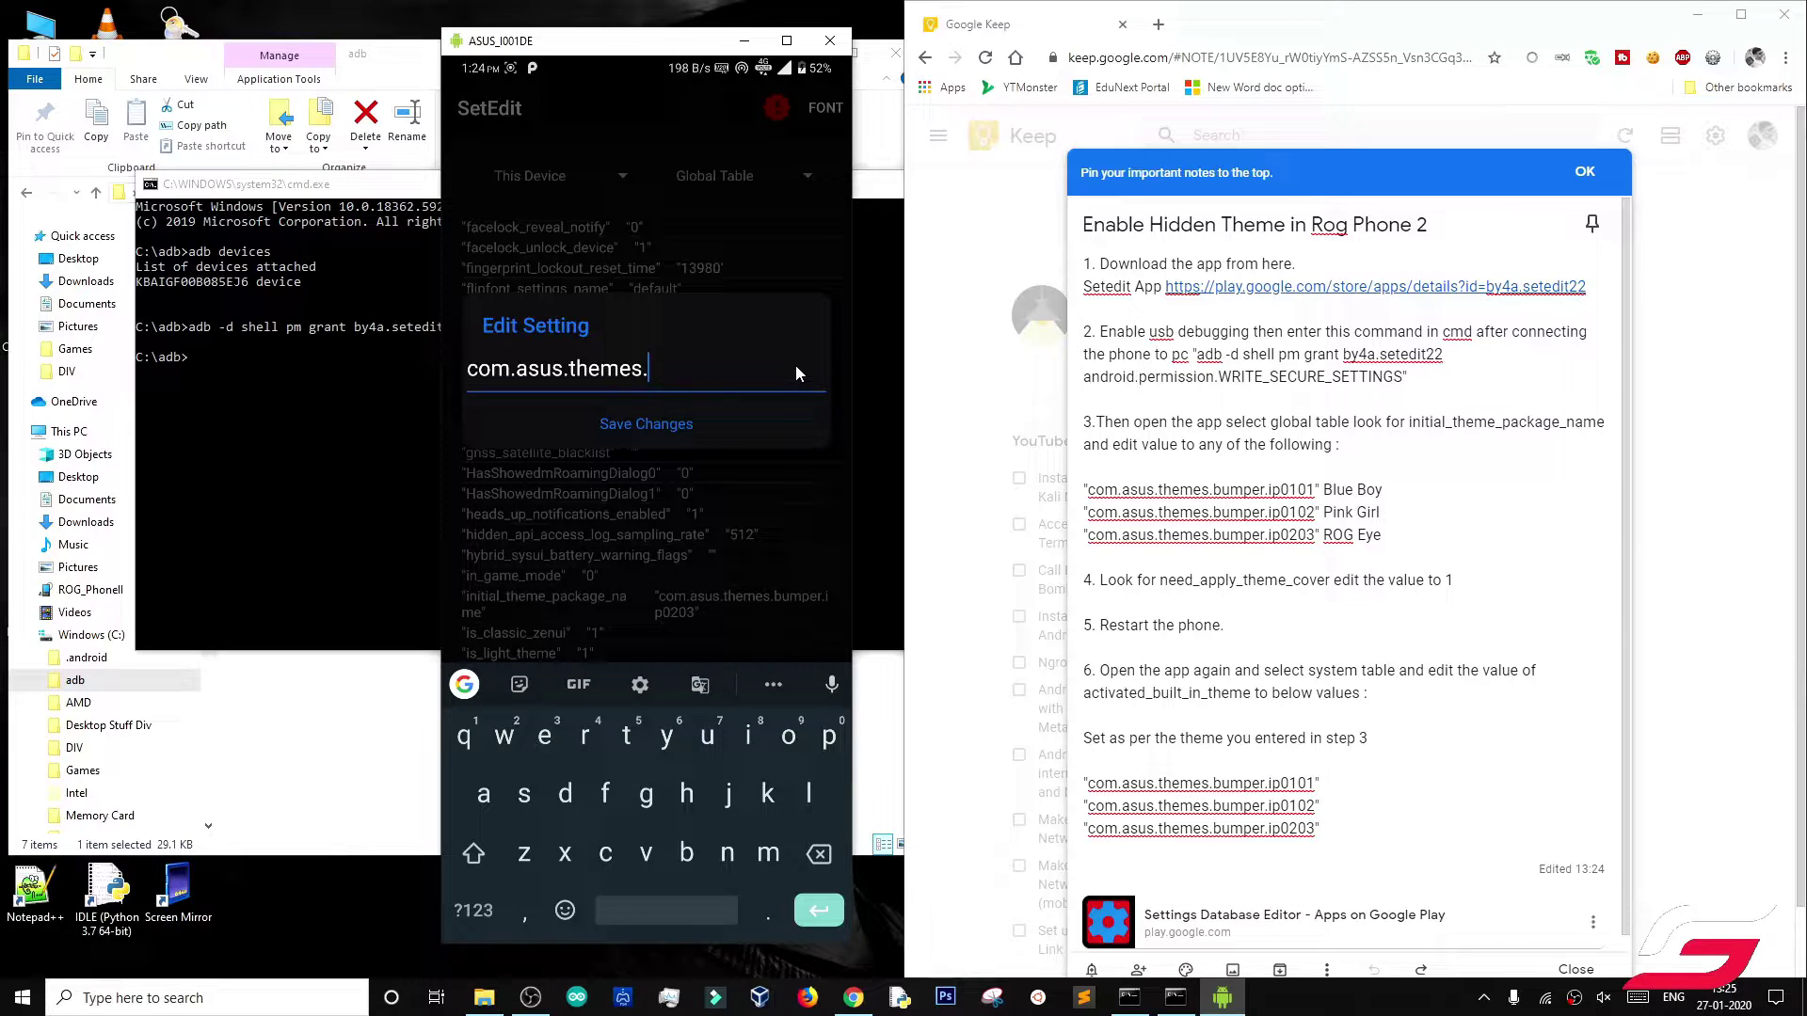
{"action": "type", "text": "bumper.ip"}
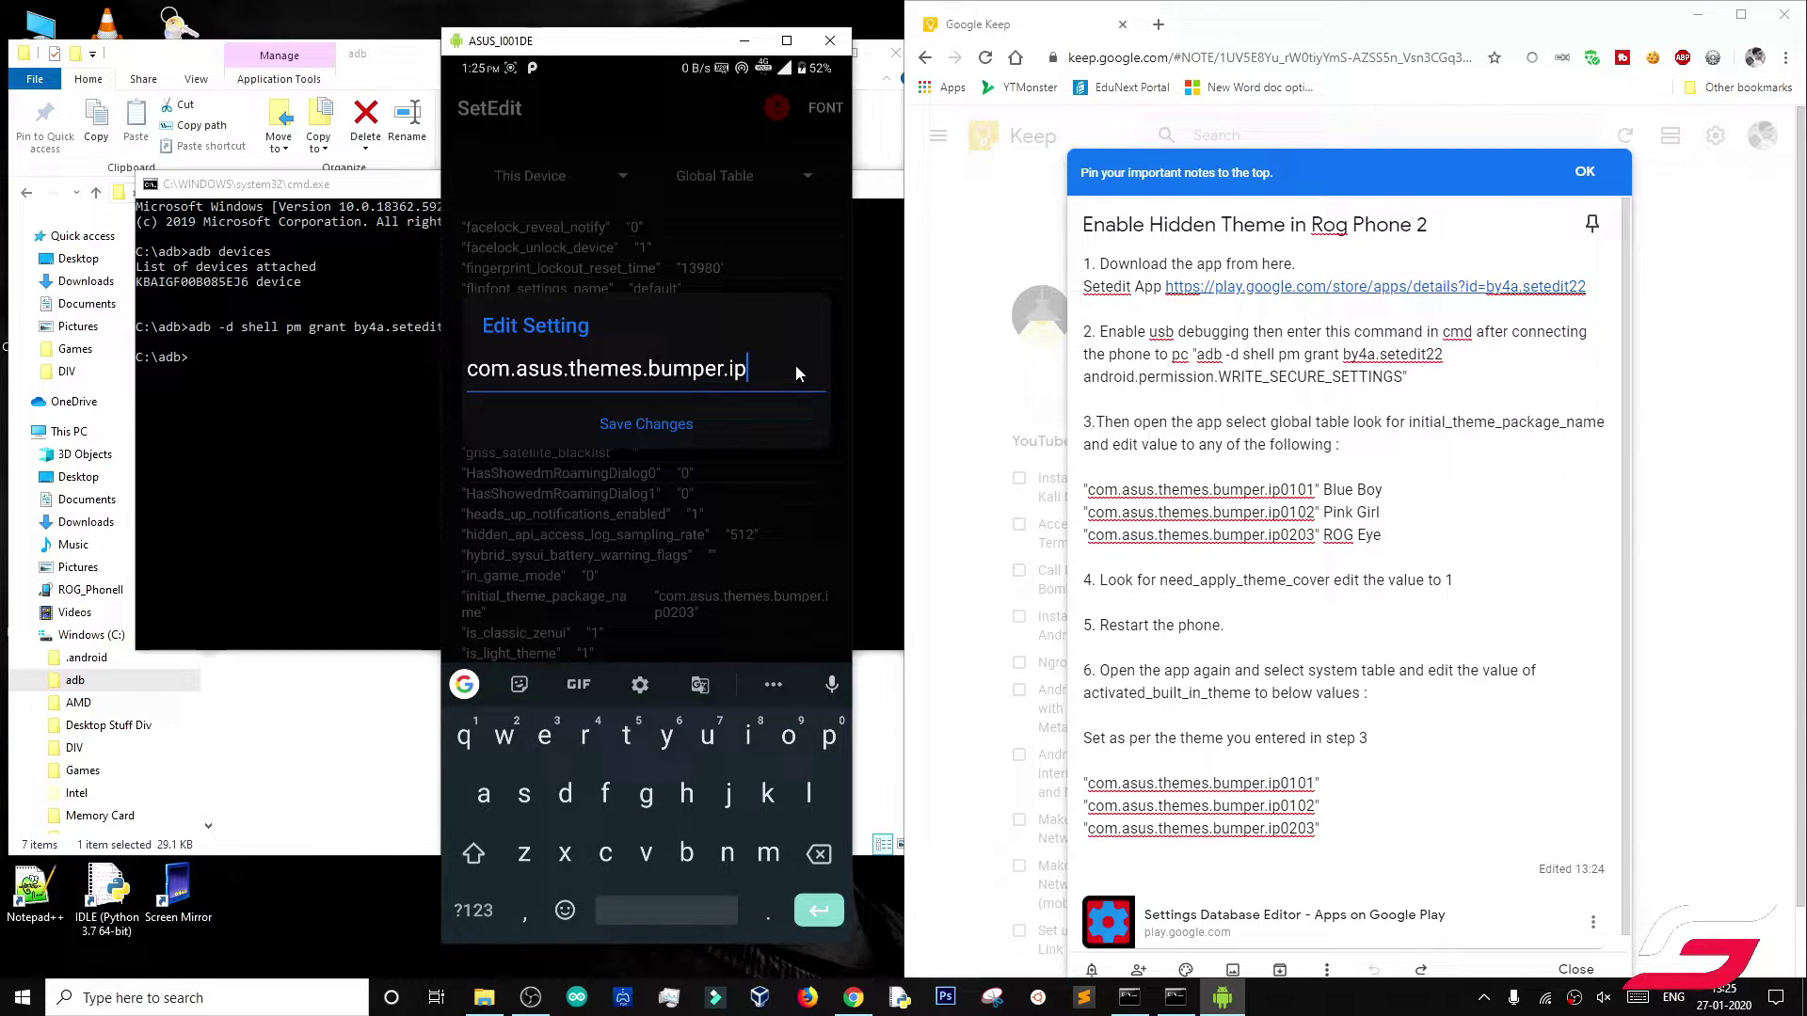
{"action": "type", "text": "0202"}
{"action": "key", "text": "BackSpace"}
{"action": "type", "text": "3"}
{"action": "left_click_drag", "start_coordinate": [1381, 535], "coordinate": [1154, 535]}
Step: Save the ROG Eye theme package value
{"action": "left_click", "coordinate": [625, 429]}
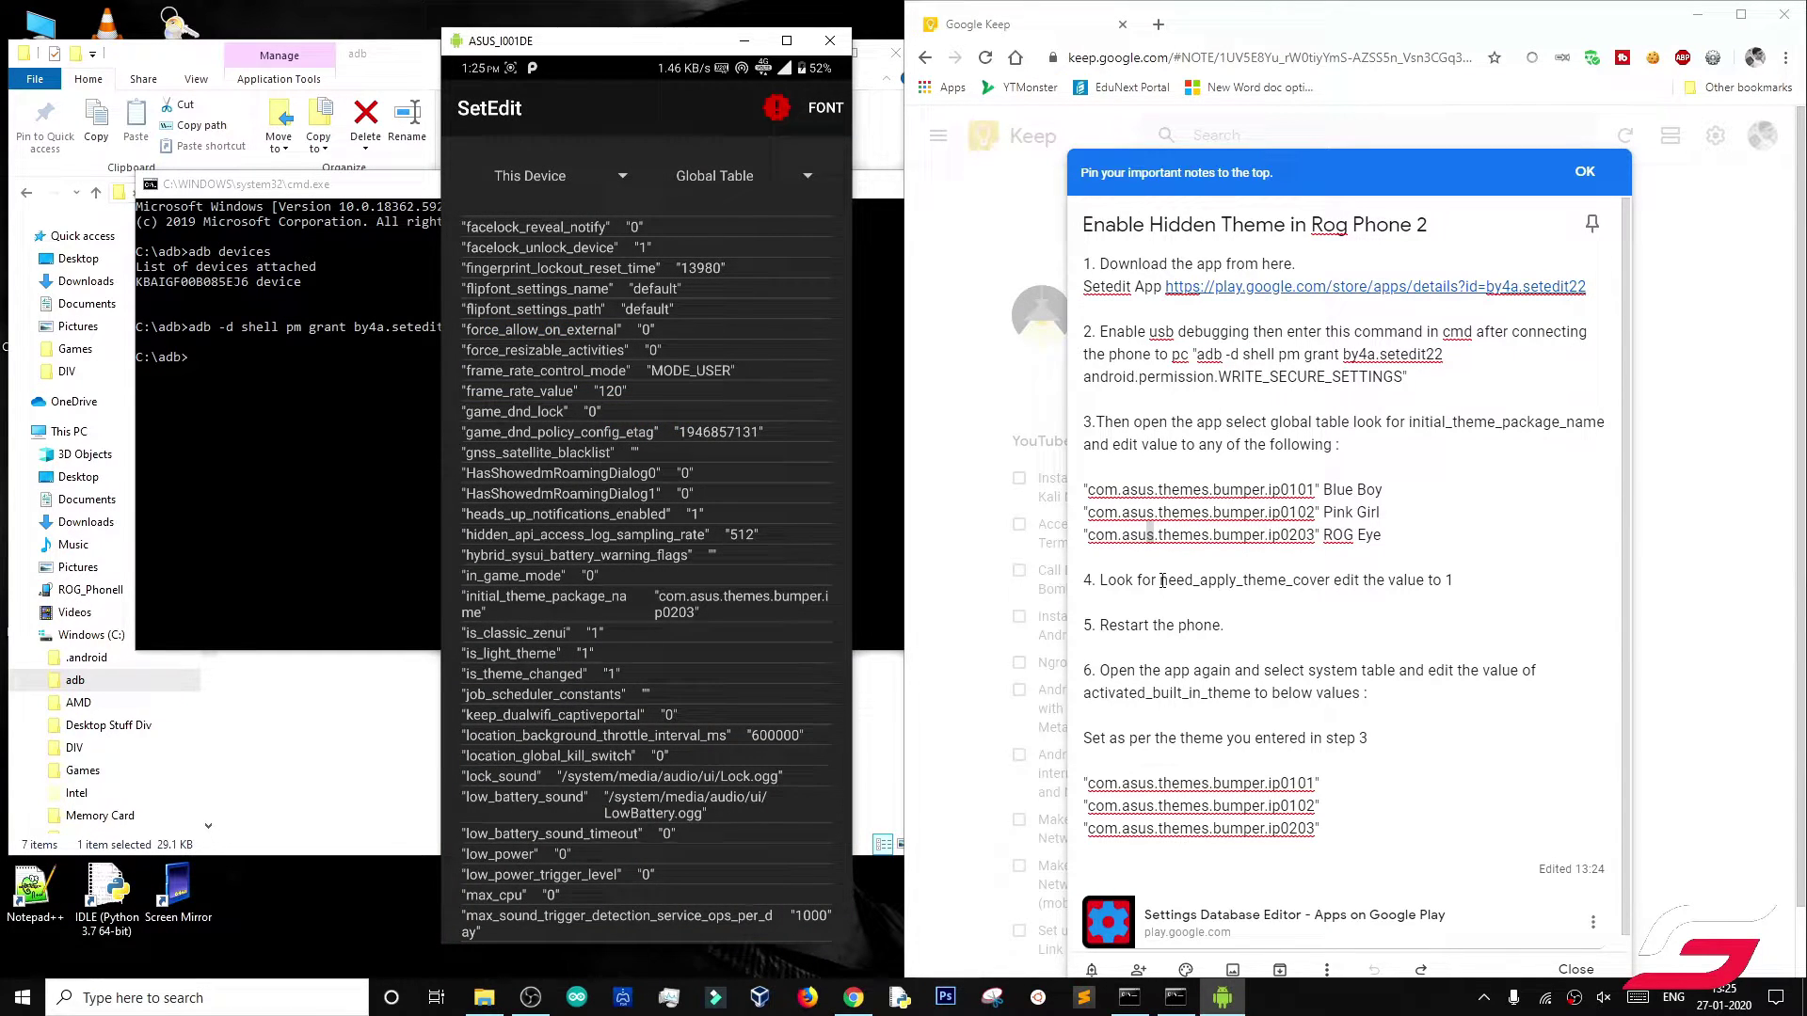
{"action": "left_click_drag", "start_coordinate": [1159, 580], "coordinate": [1331, 580]}
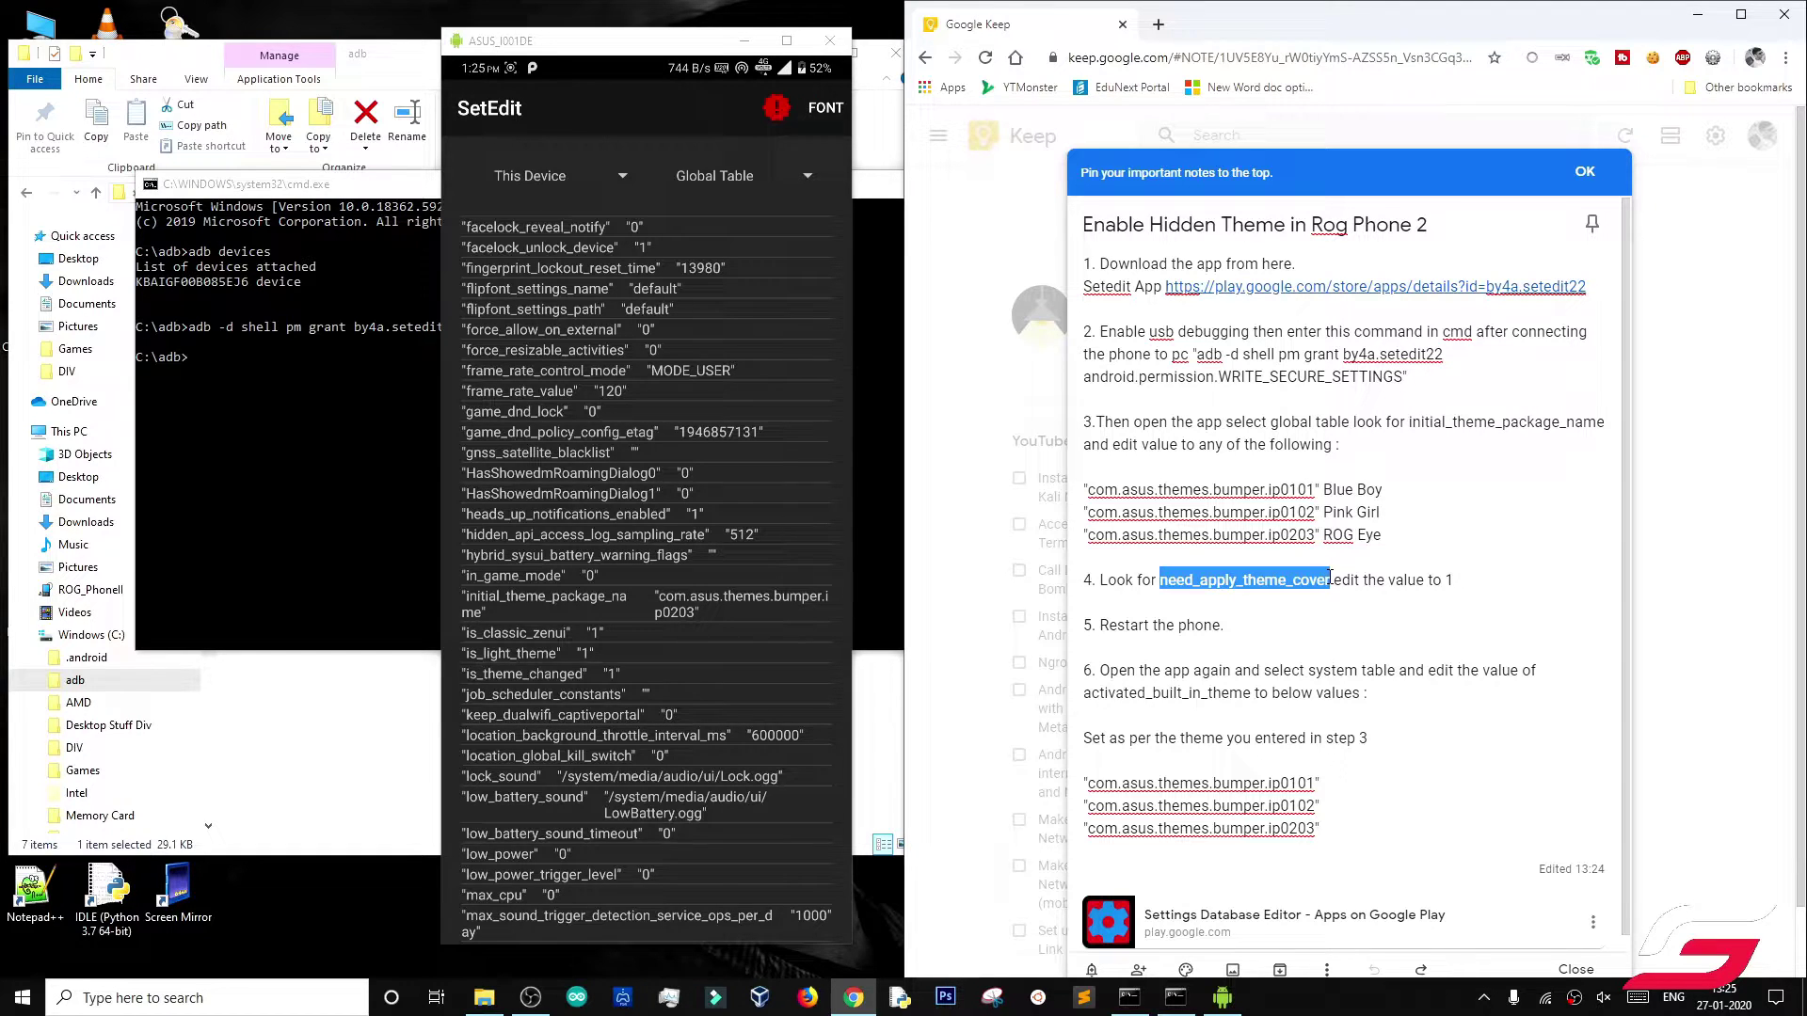
{"action": "left_click", "coordinate": [747, 632]}
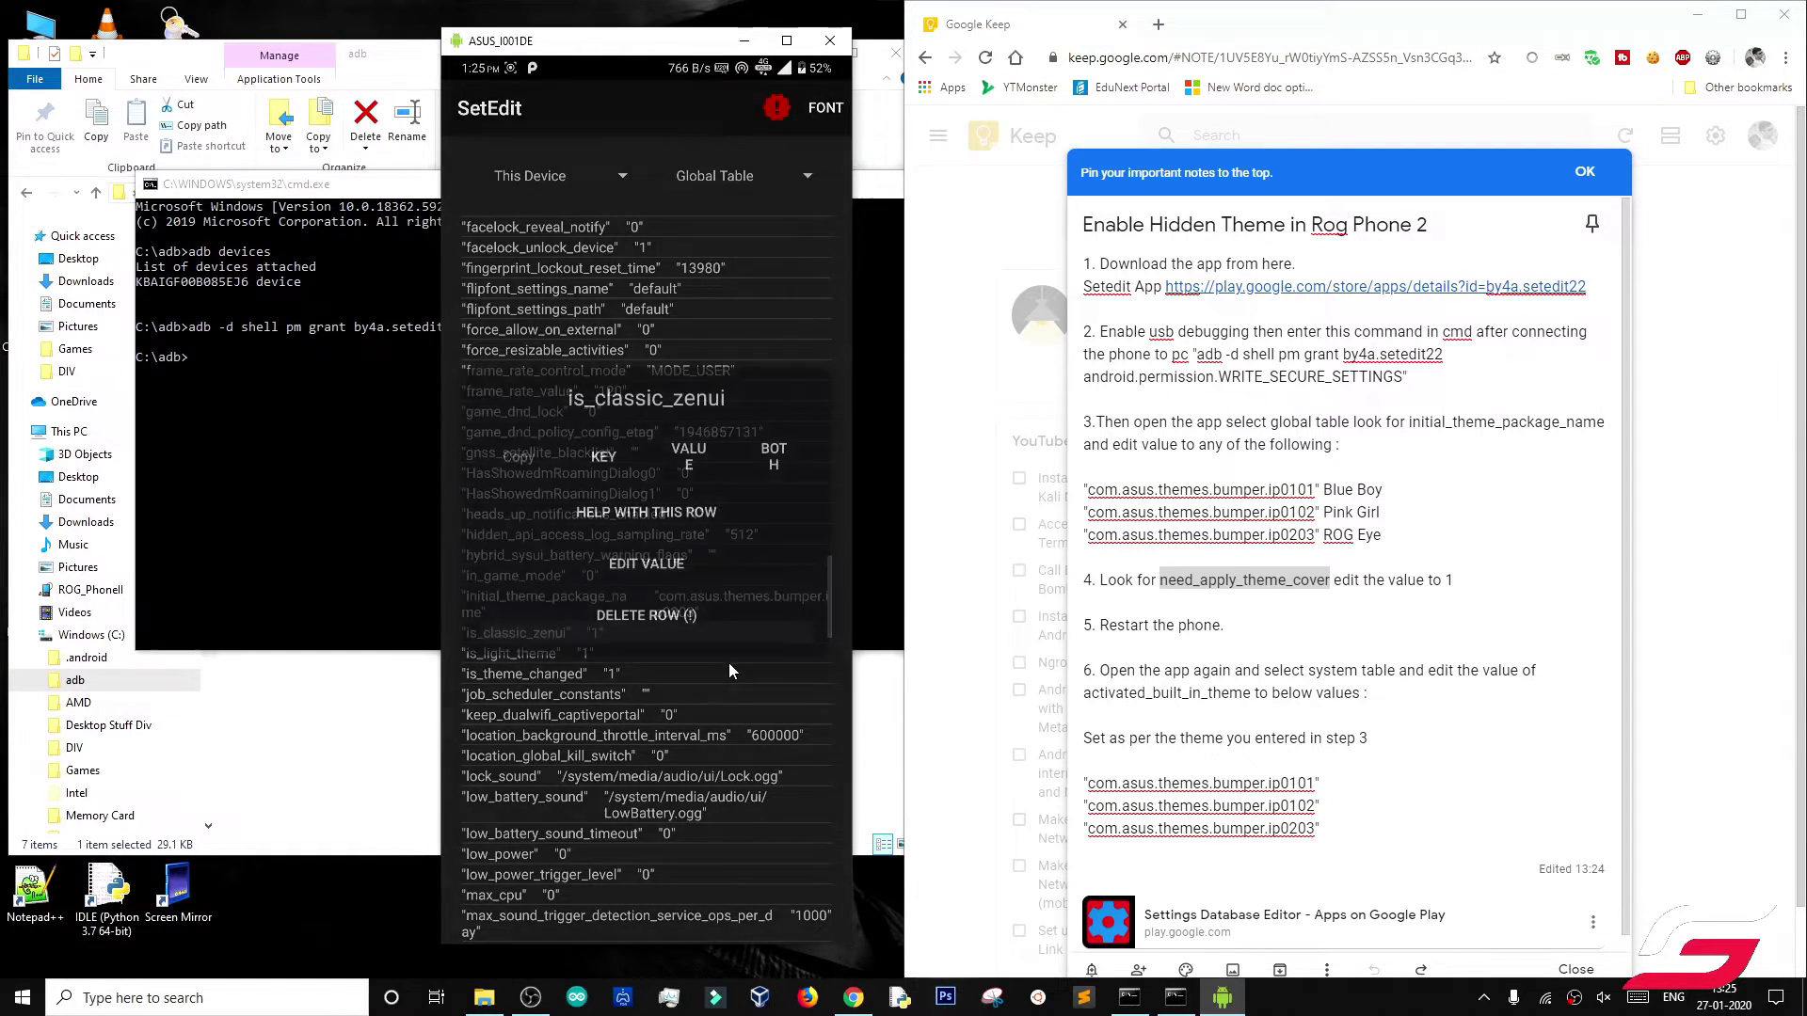
{"action": "left_click", "coordinate": [652, 753]}
Step: Change need_apply_theme_cover from 0 to 1 and save it
{"action": "scroll", "coordinate": [657, 649], "scroll_direction": "down", "scroll_amount": 5}
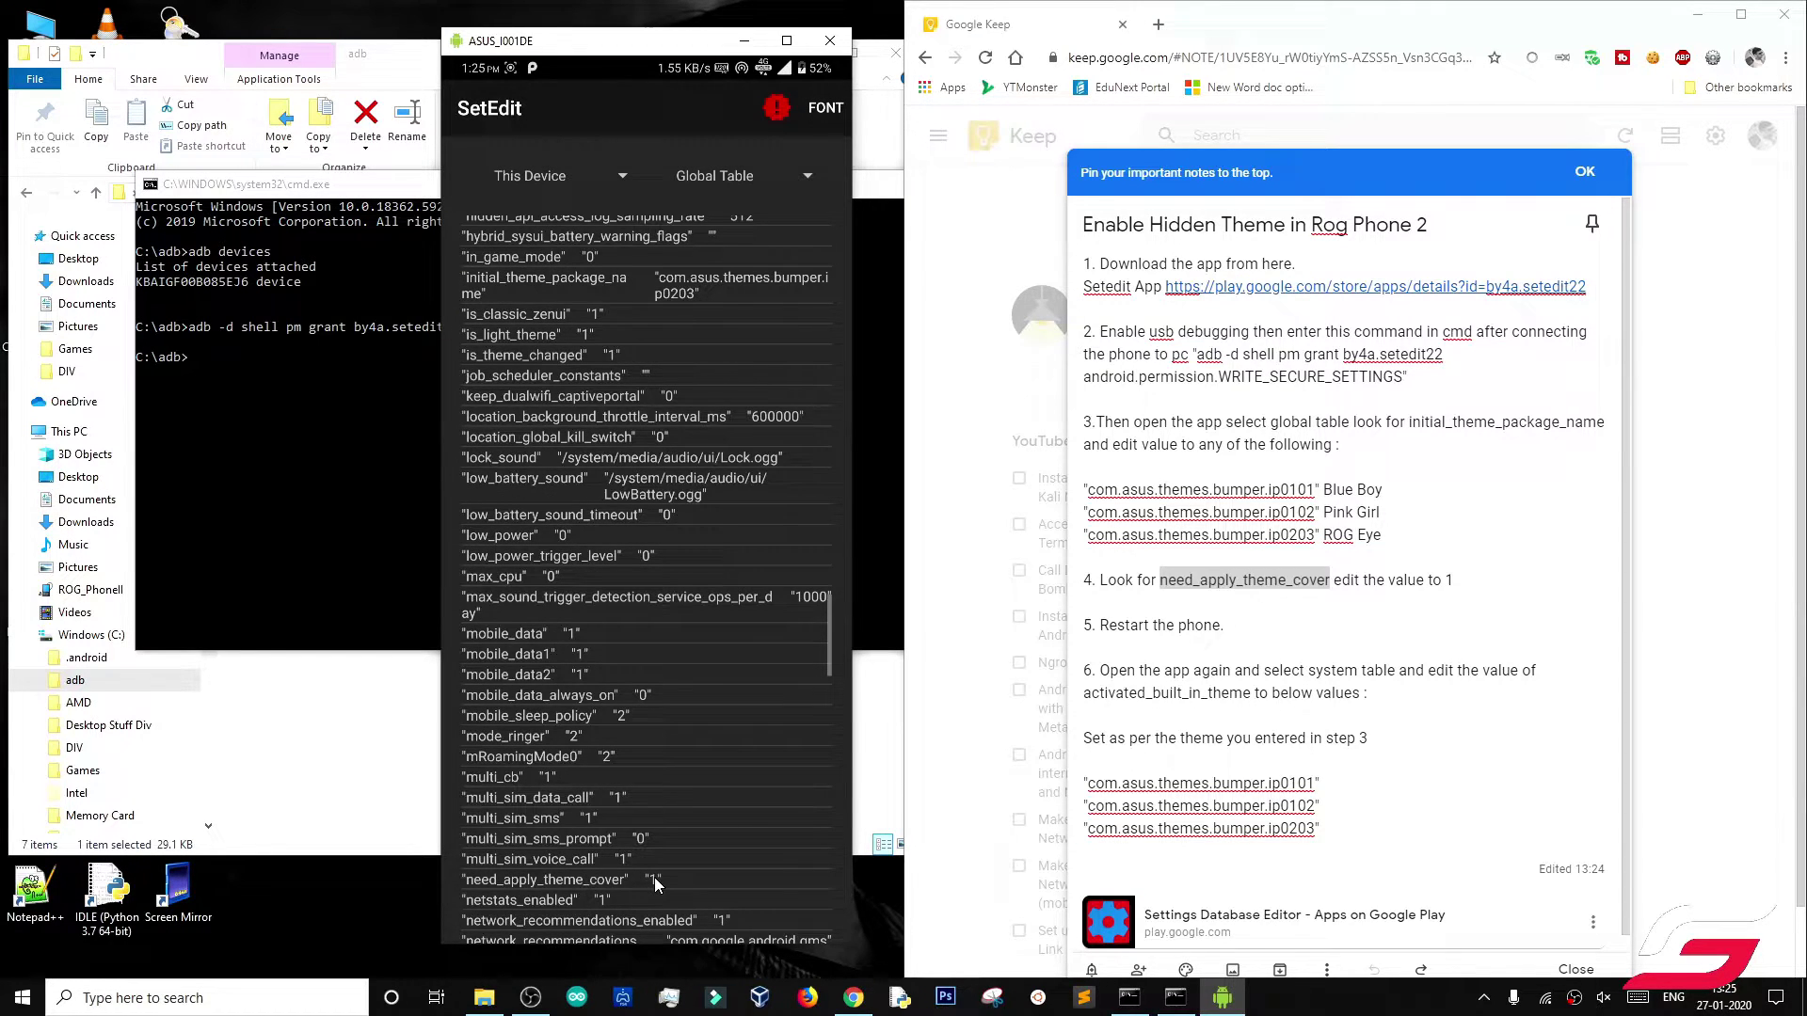
{"action": "left_click", "coordinate": [653, 877]}
{"action": "left_click", "coordinate": [653, 570]}
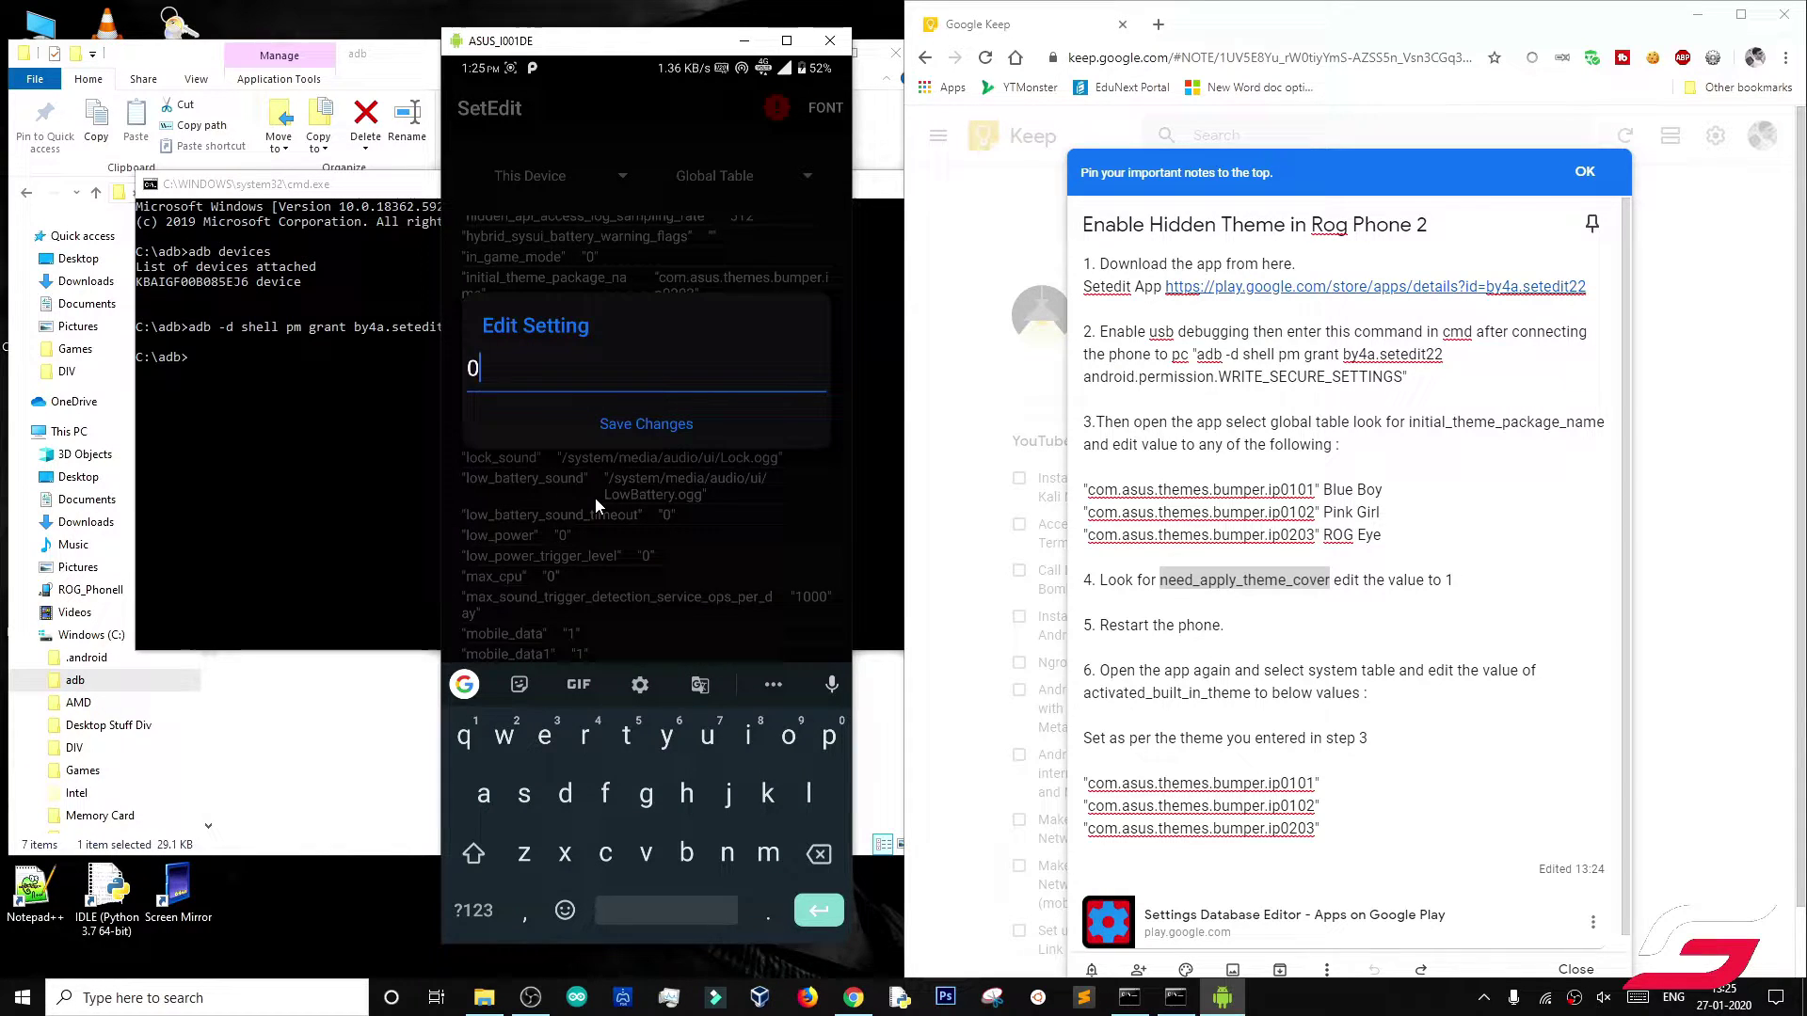
{"action": "key", "text": "BackSpace"}
{"action": "type", "text": "1"}
{"action": "left_click", "coordinate": [624, 424]}
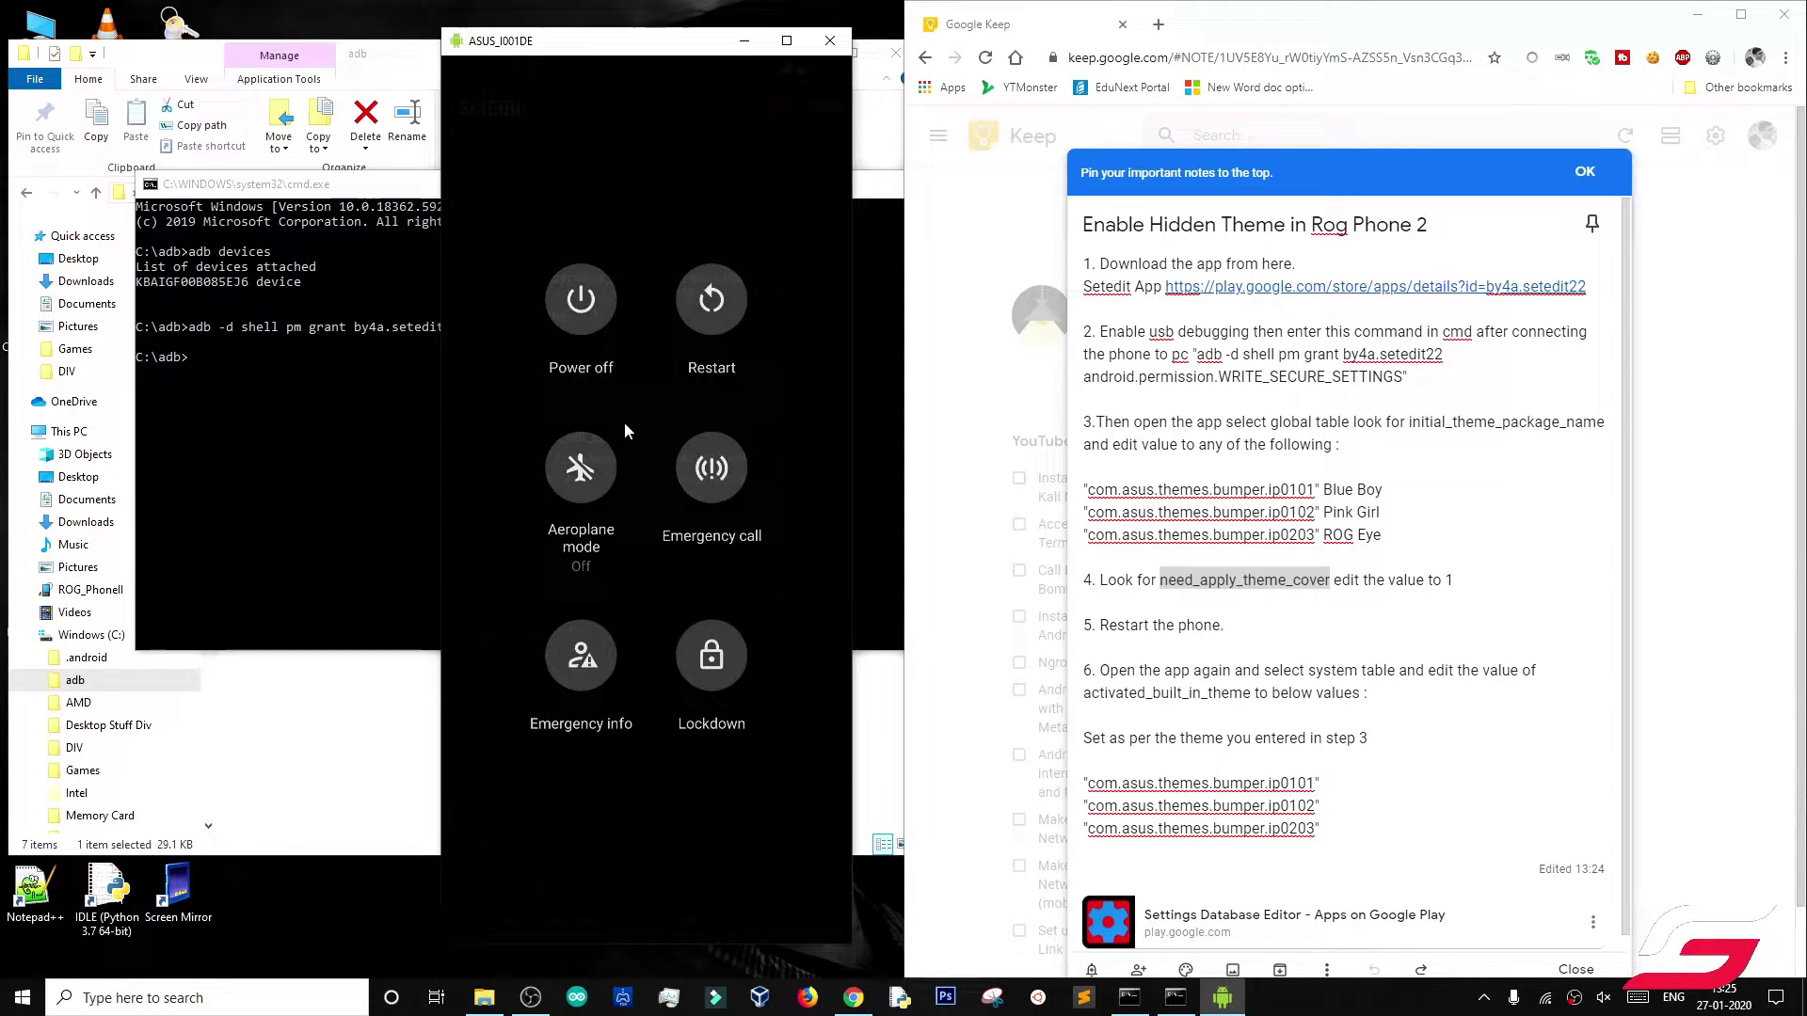
Step: Restart the phone from the power menu so the theme changes take effect
{"action": "left_click", "coordinate": [721, 320]}
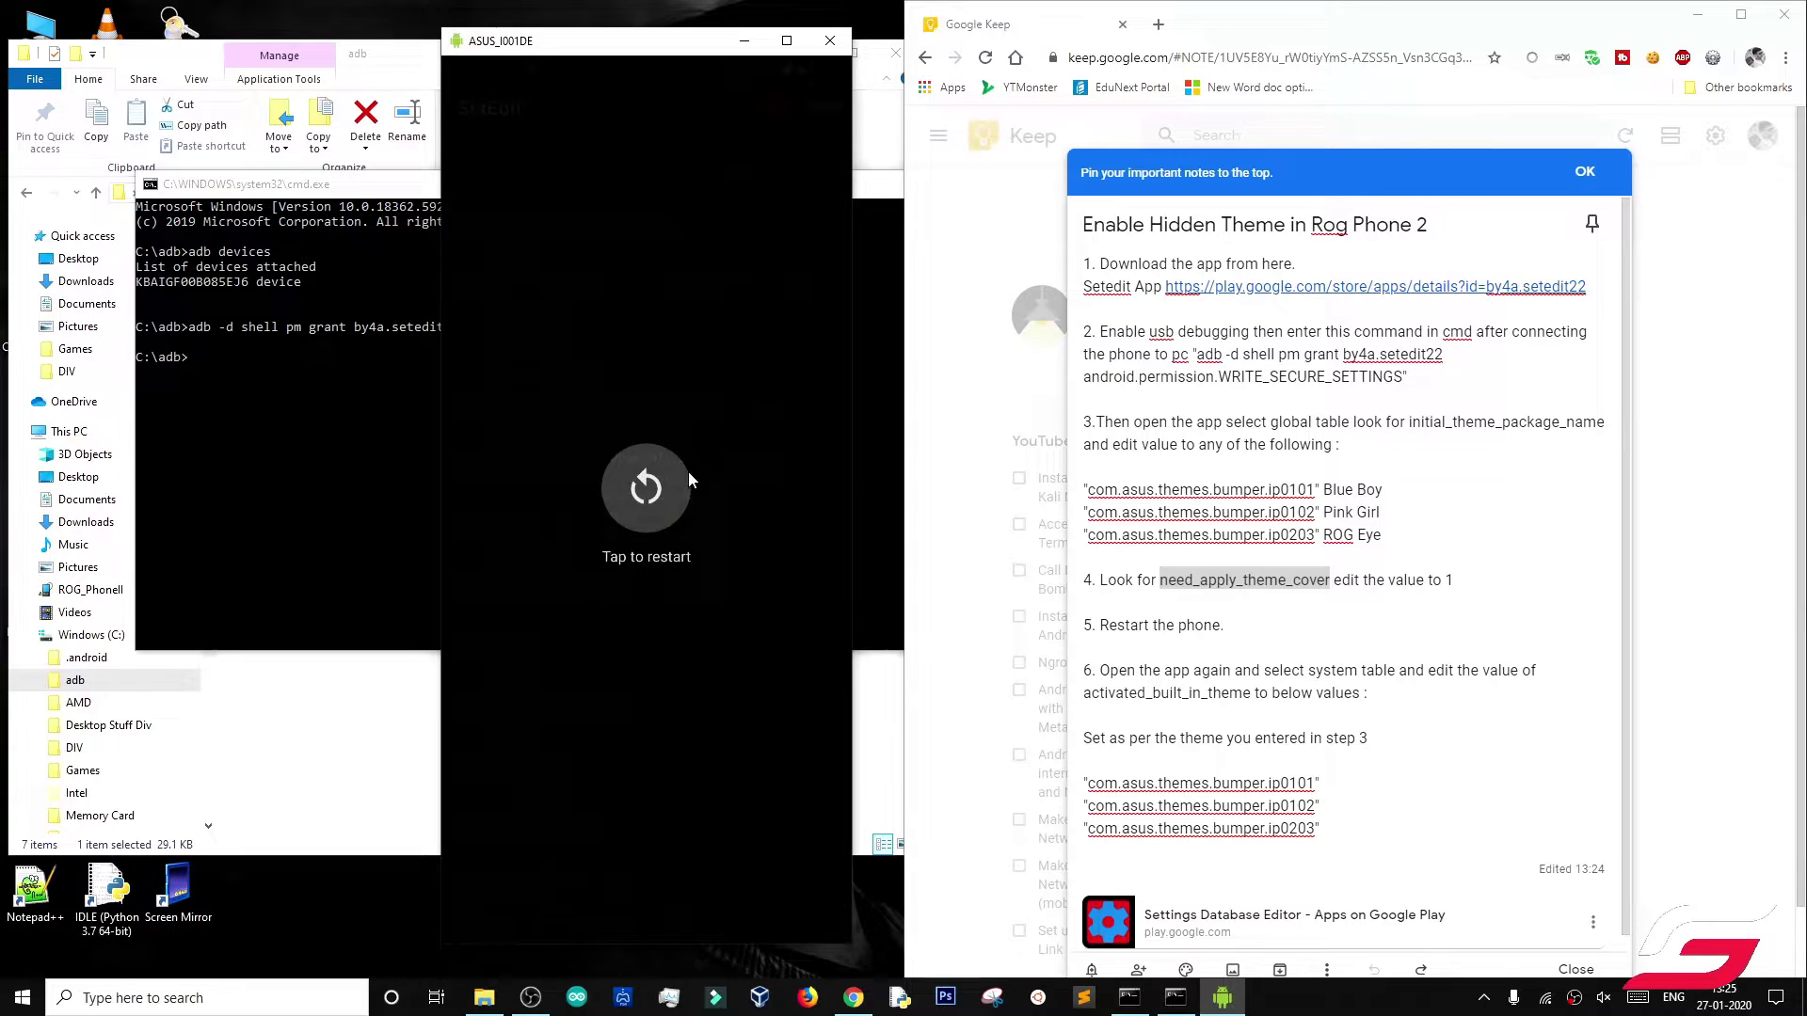
{"action": "left_click", "coordinate": [633, 507]}
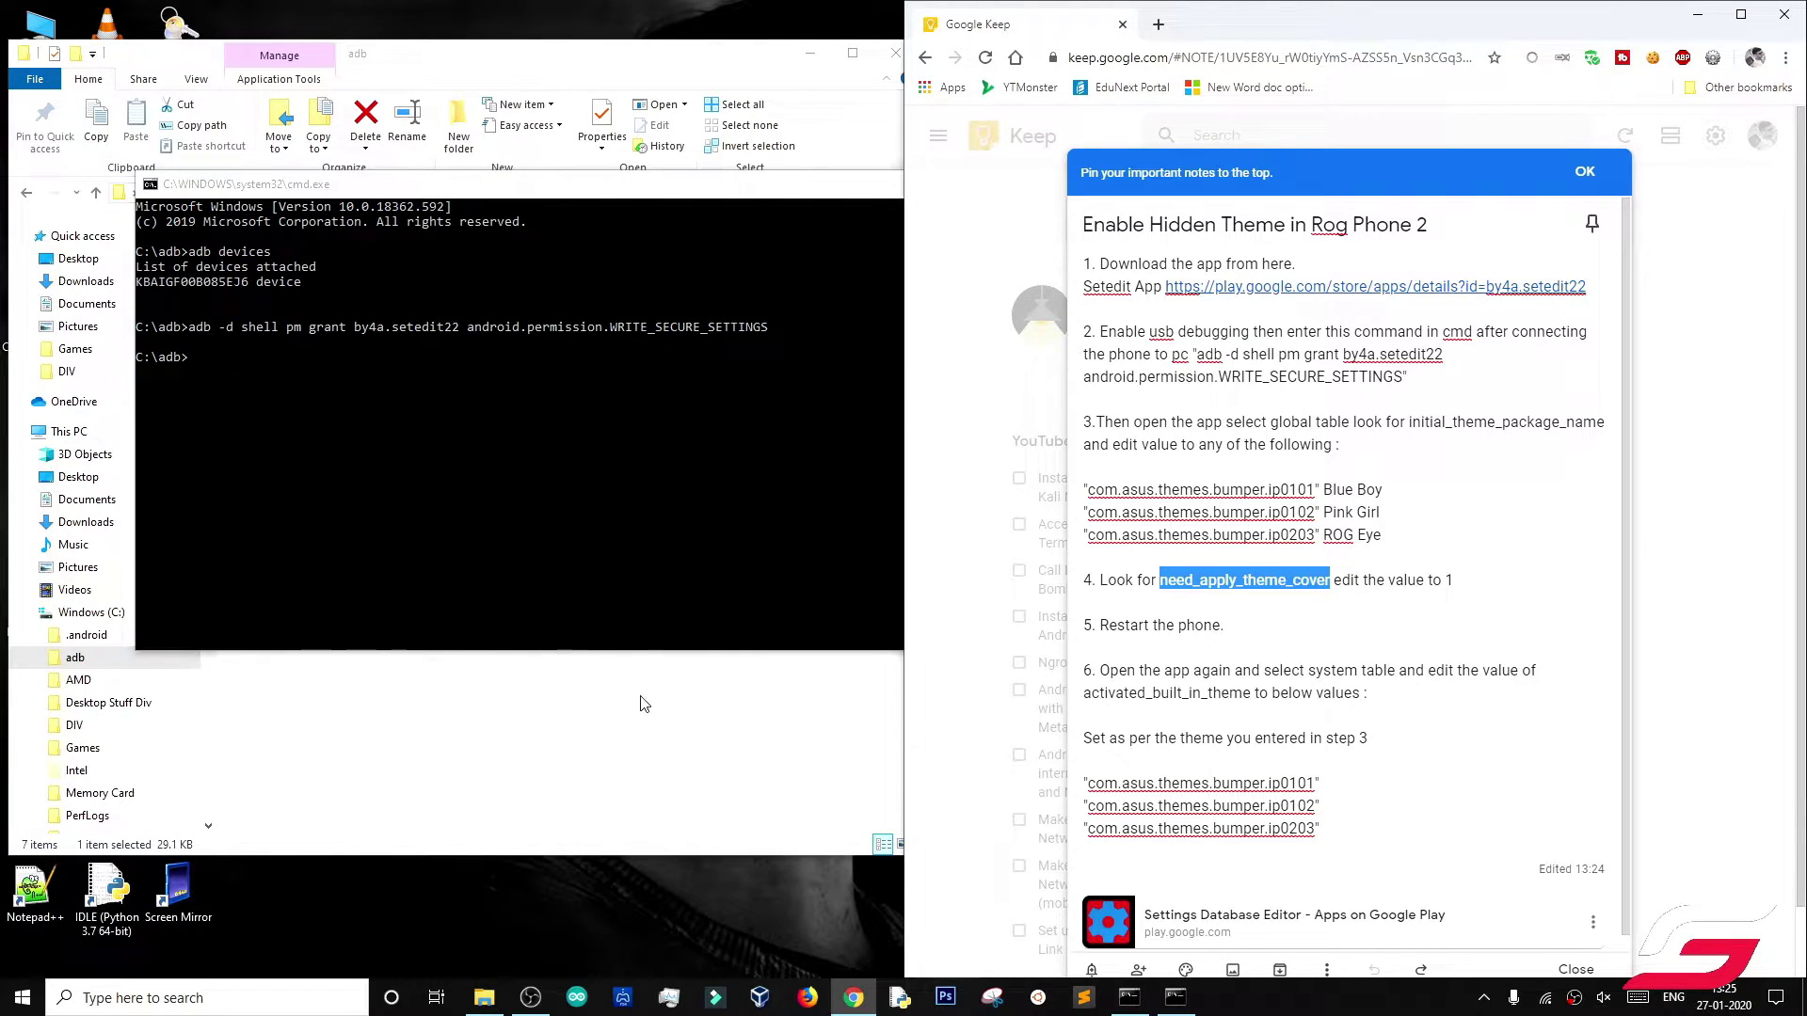
{"action": "left_click_drag", "start_coordinate": [1304, 622], "coordinate": [1071, 630]}
{"action": "left_click_drag", "start_coordinate": [1230, 619], "coordinate": [1077, 629]}
{"action": "left_click", "coordinate": [1208, 636]}
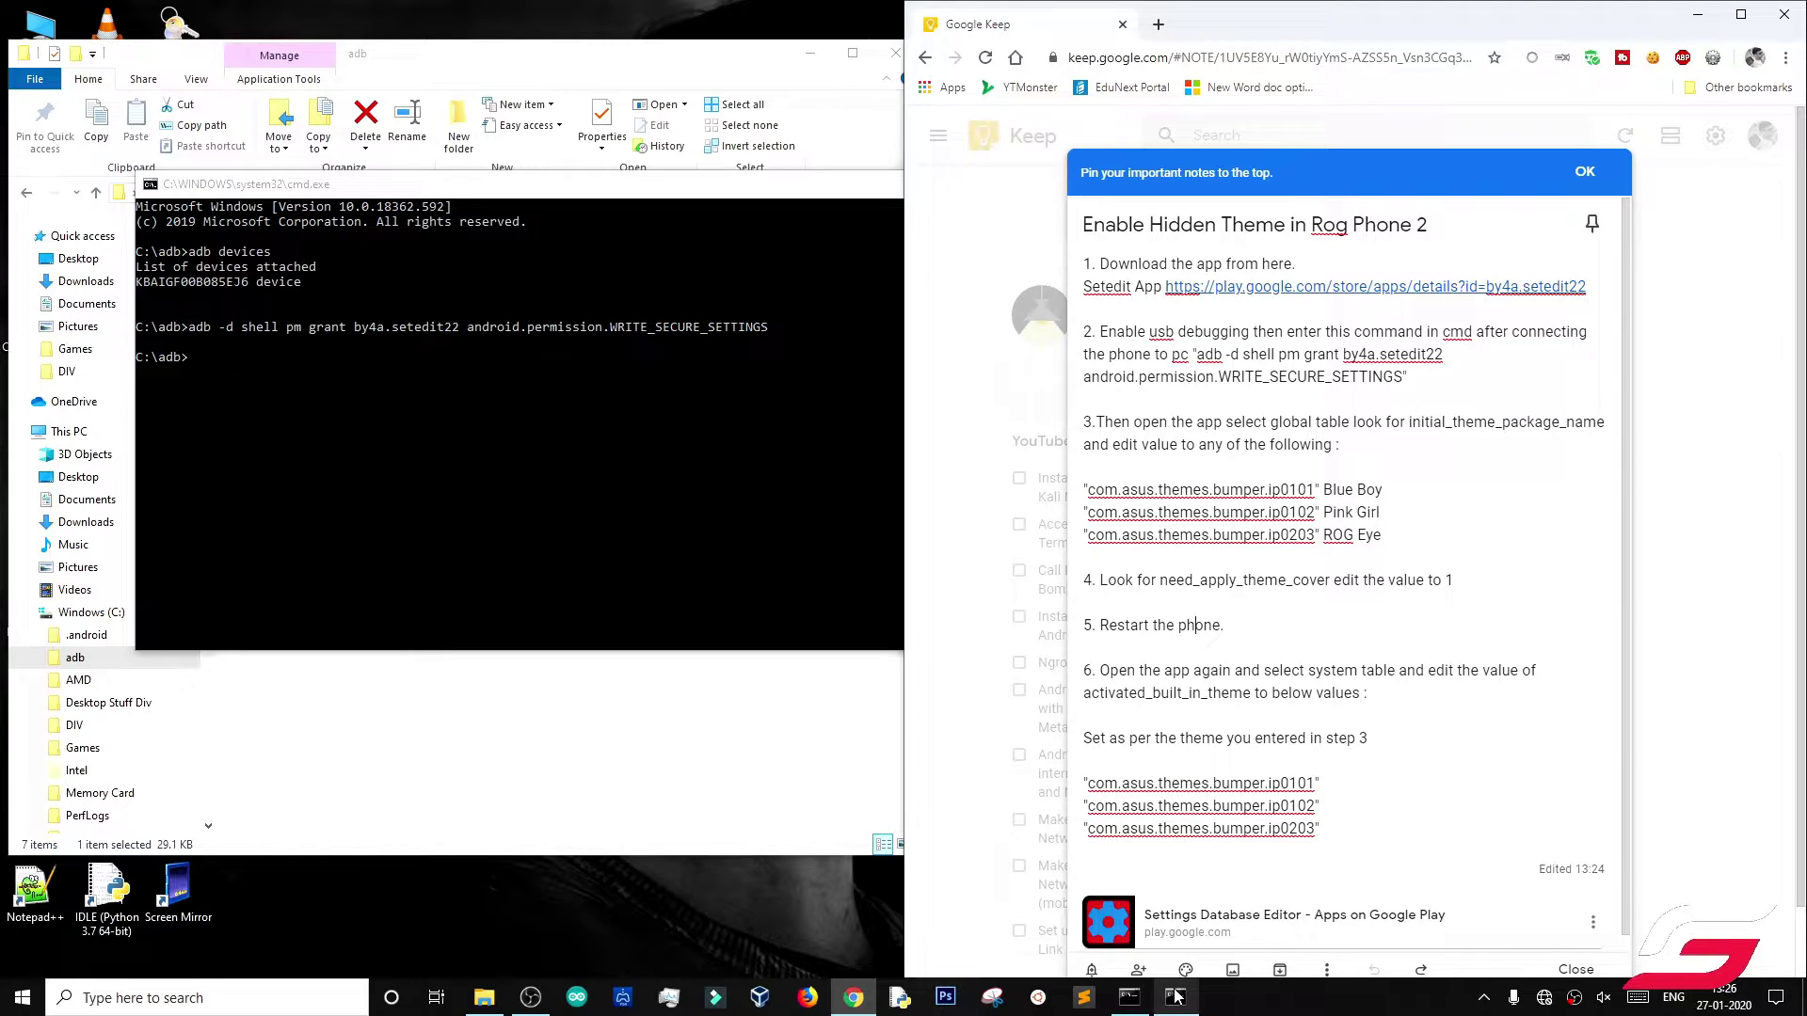
{"action": "mouse_move", "coordinate": [1177, 996]}
{"action": "mouse_move", "coordinate": [1205, 905]}
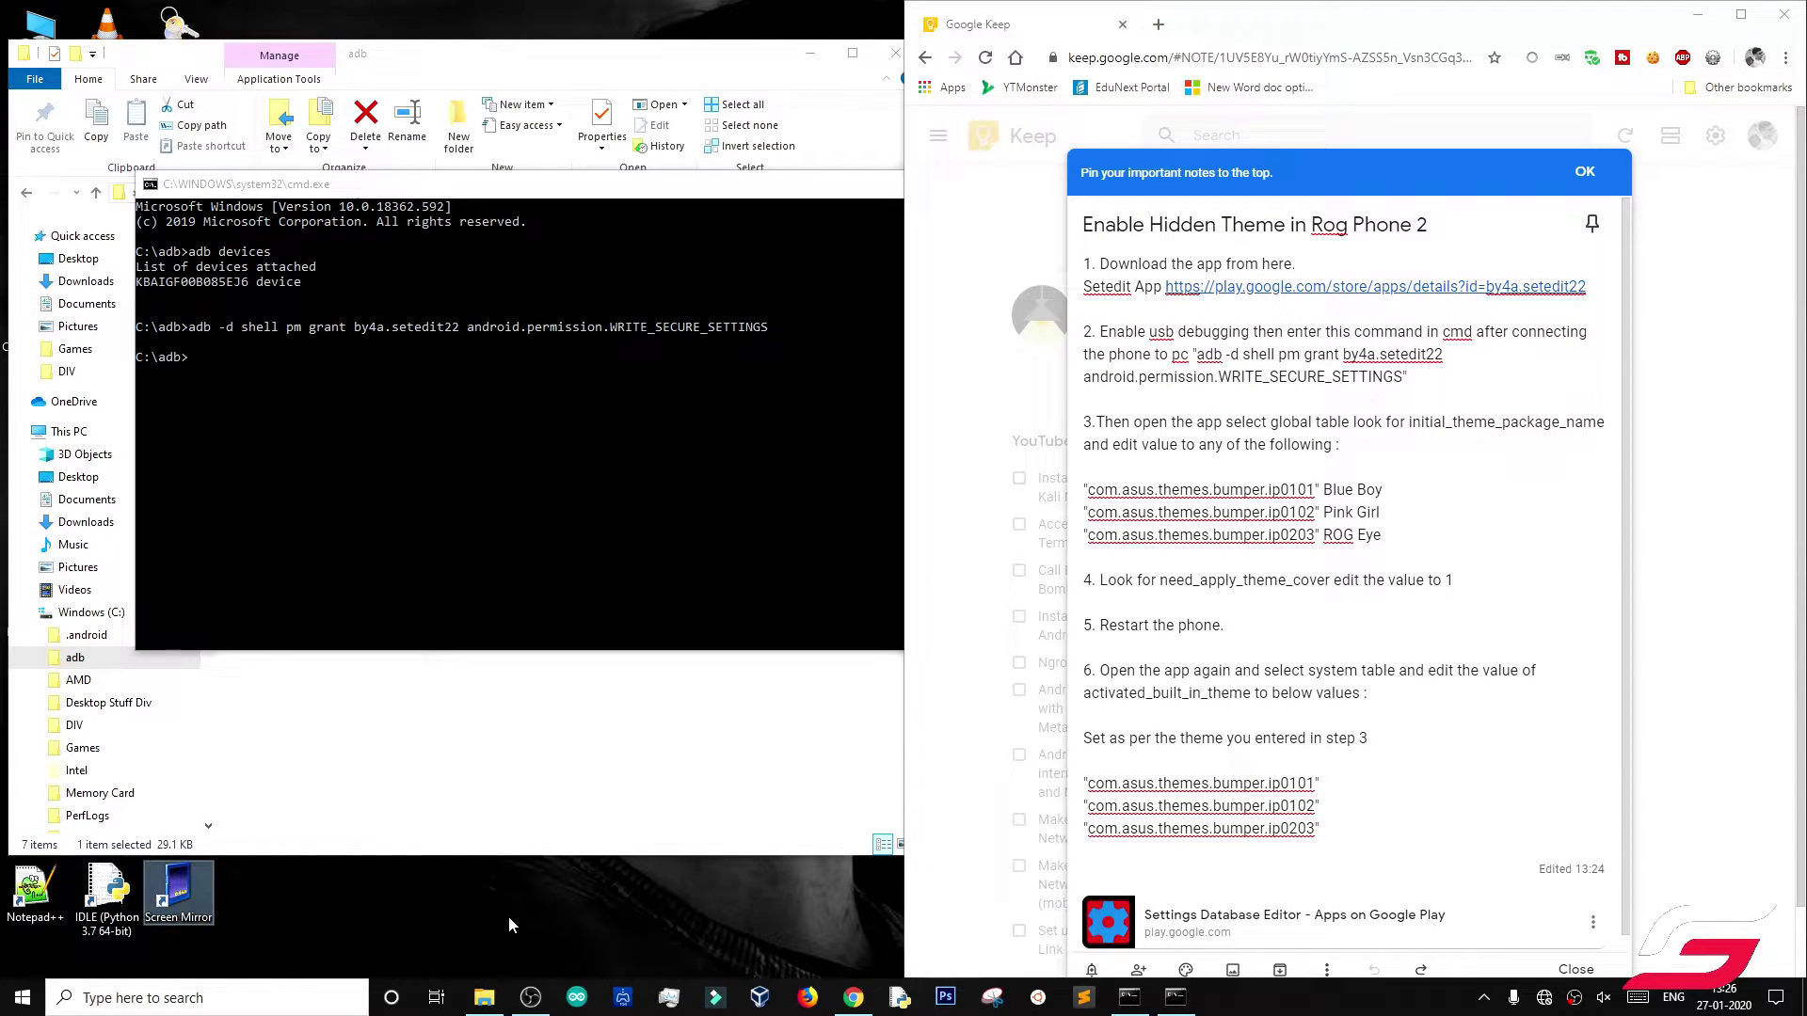
Step: Reopen the phone mirror and SetEdit, then scroll the System Table for activated_built_in_theme
{"action": "double_click", "coordinate": [200, 911]}
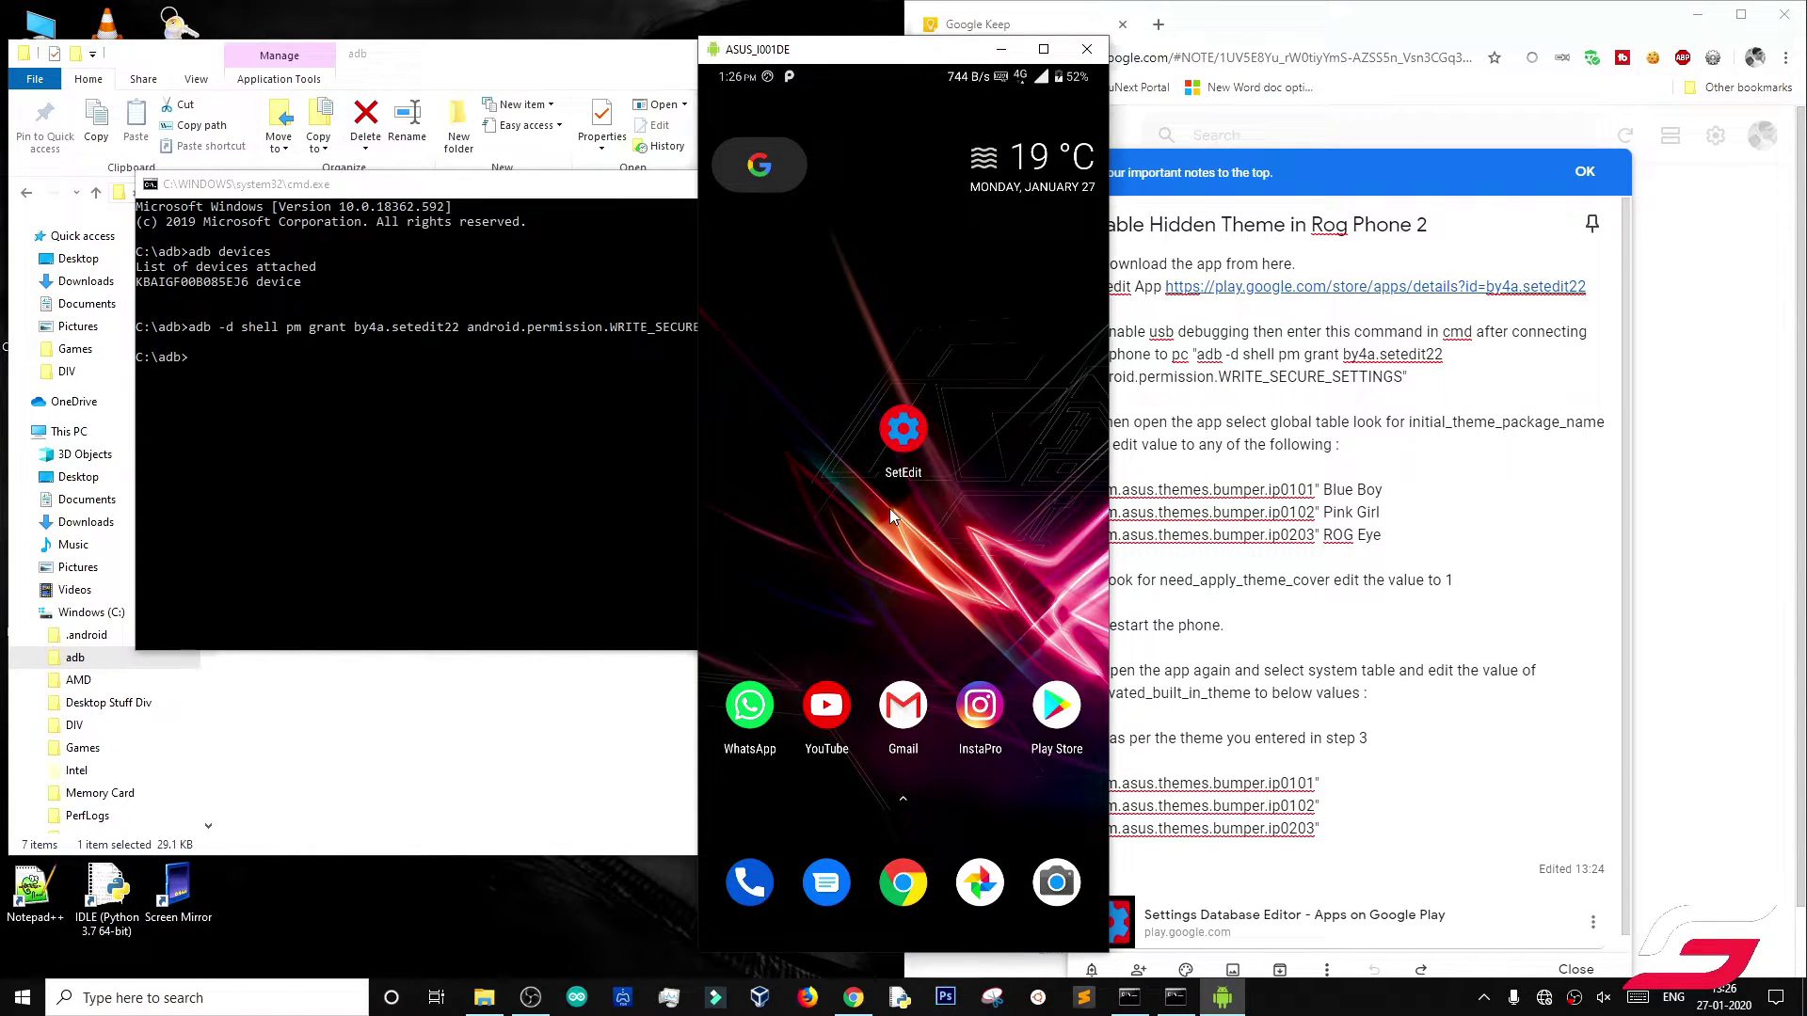
{"action": "left_click_drag", "start_coordinate": [875, 63], "coordinate": [655, 63]}
{"action": "left_click", "coordinate": [681, 426]}
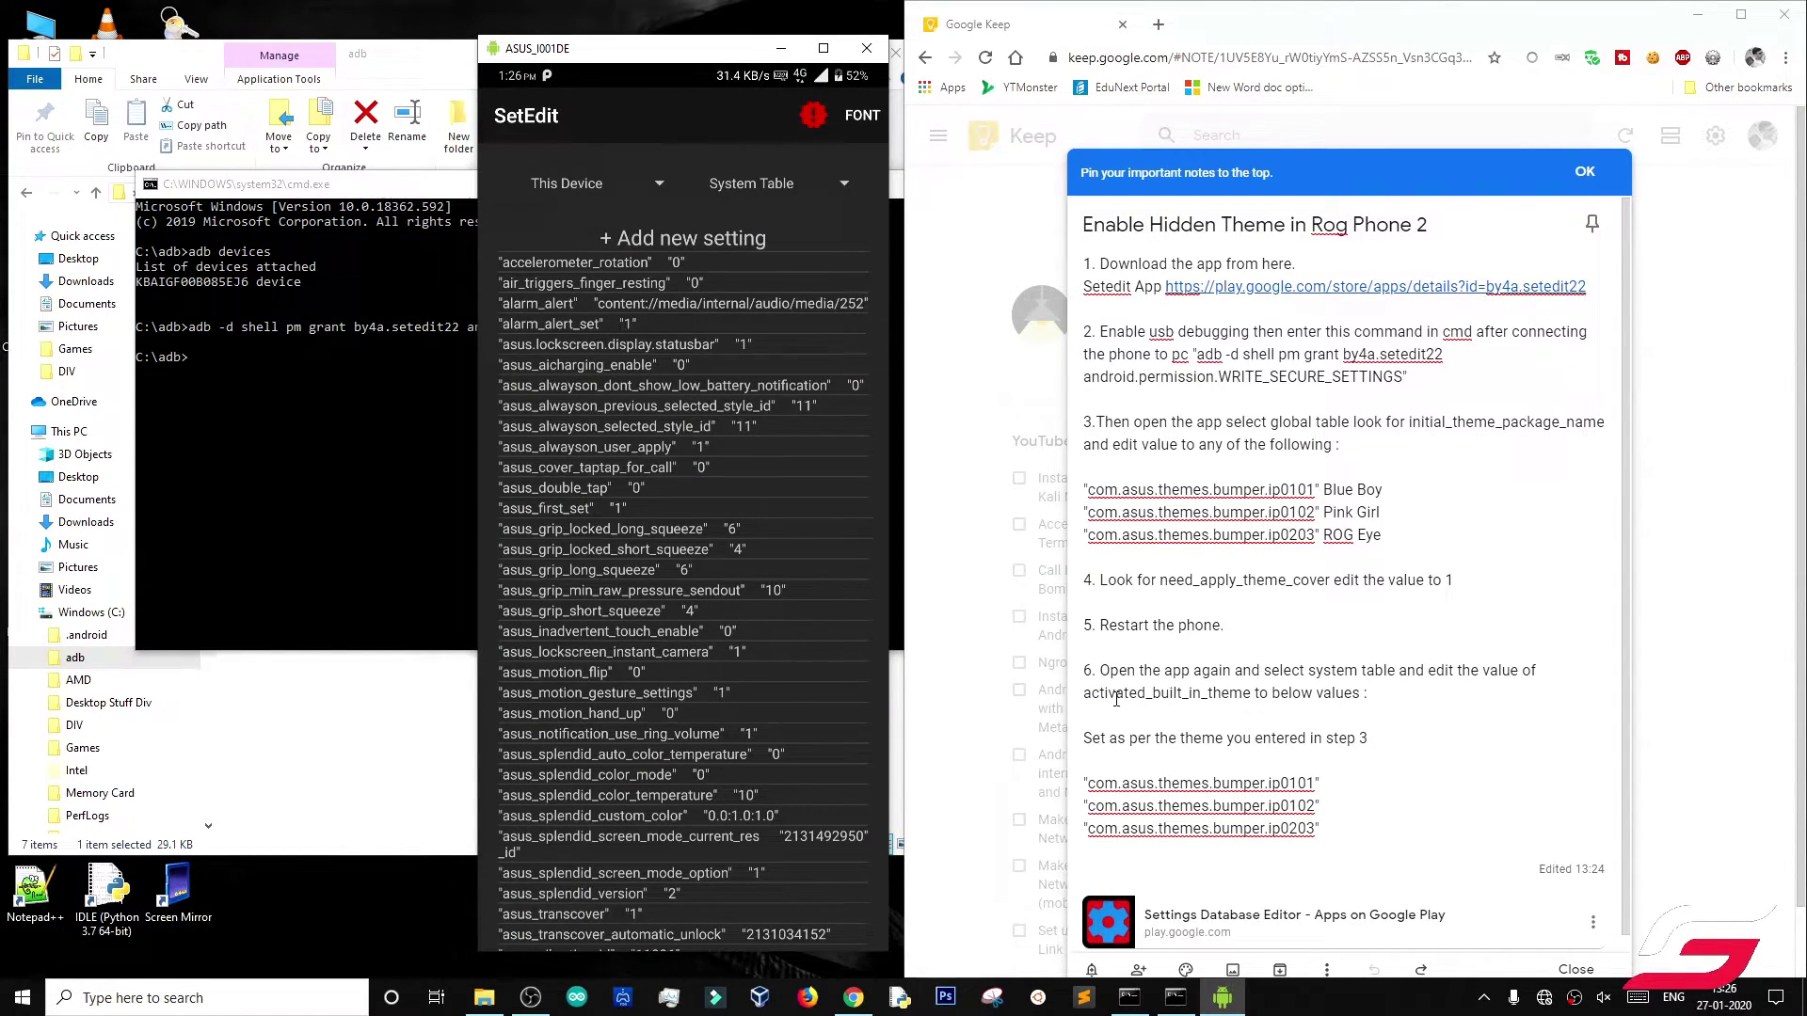
{"action": "left_click_drag", "start_coordinate": [1083, 694], "coordinate": [1252, 693]}
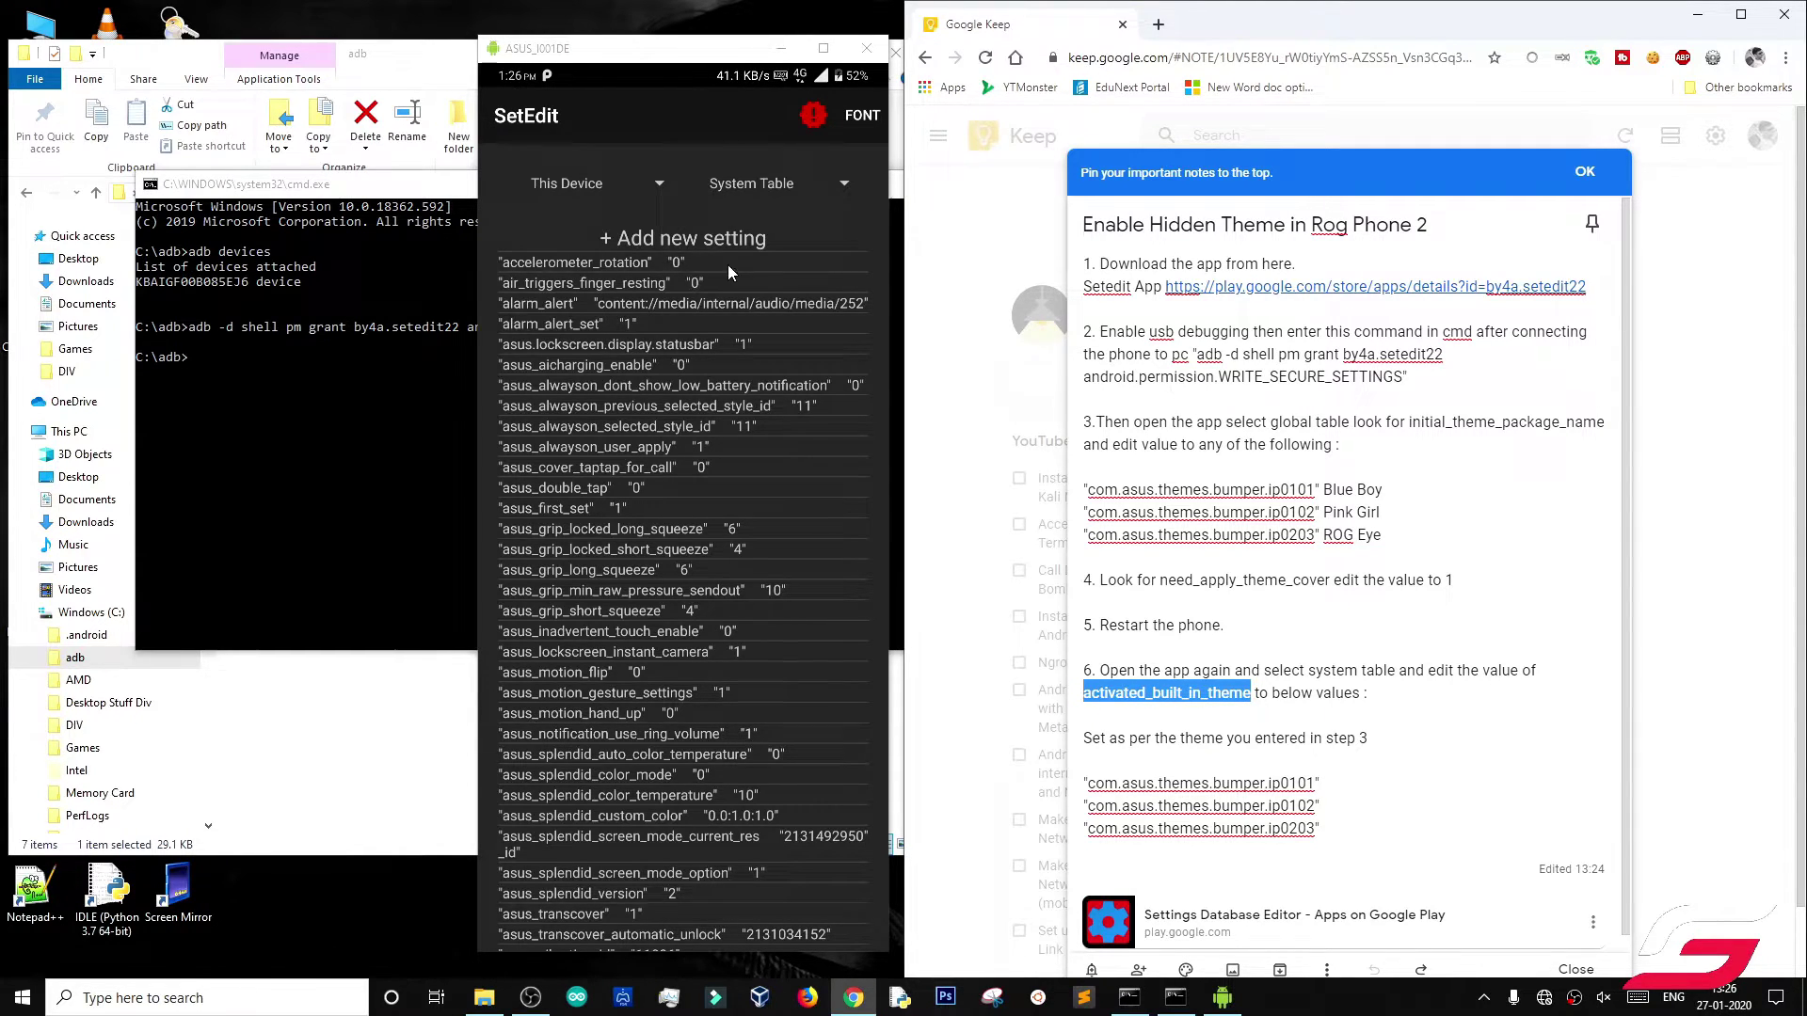
{"action": "scroll", "coordinate": [709, 507], "scroll_direction": "down", "scroll_amount": 10}
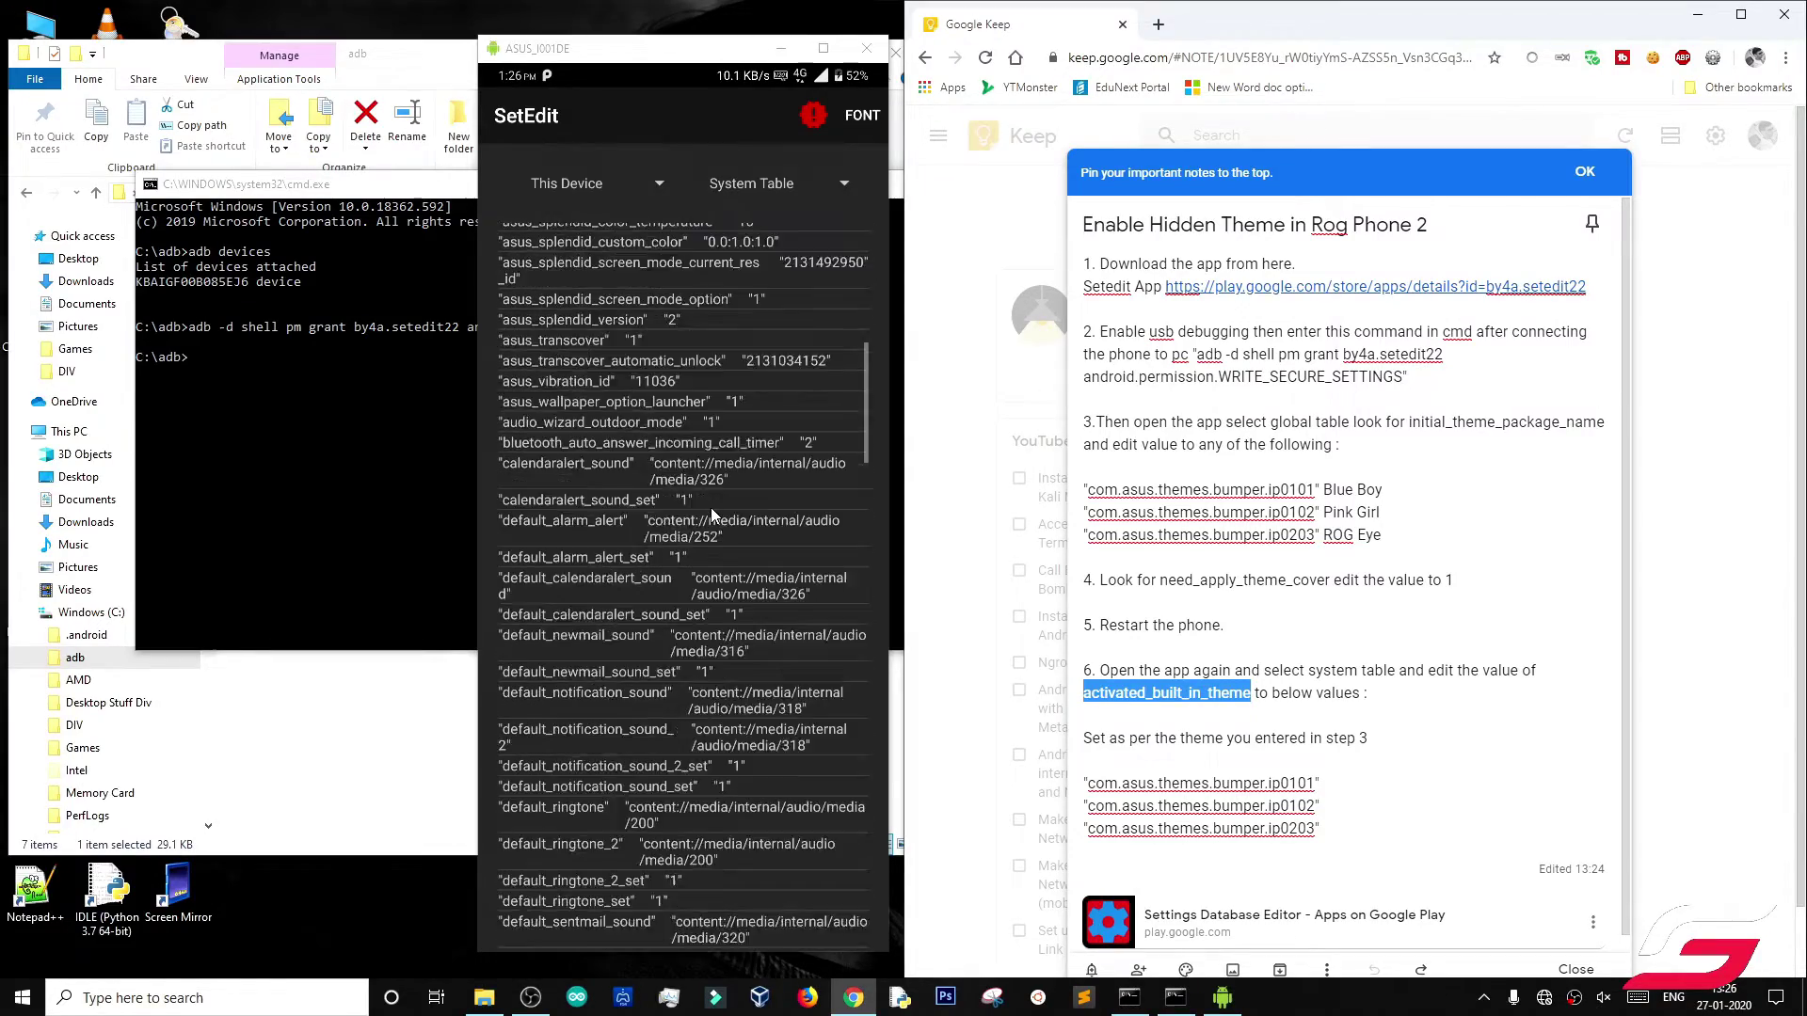
{"action": "scroll", "coordinate": [710, 507], "scroll_direction": "down", "scroll_amount": 20}
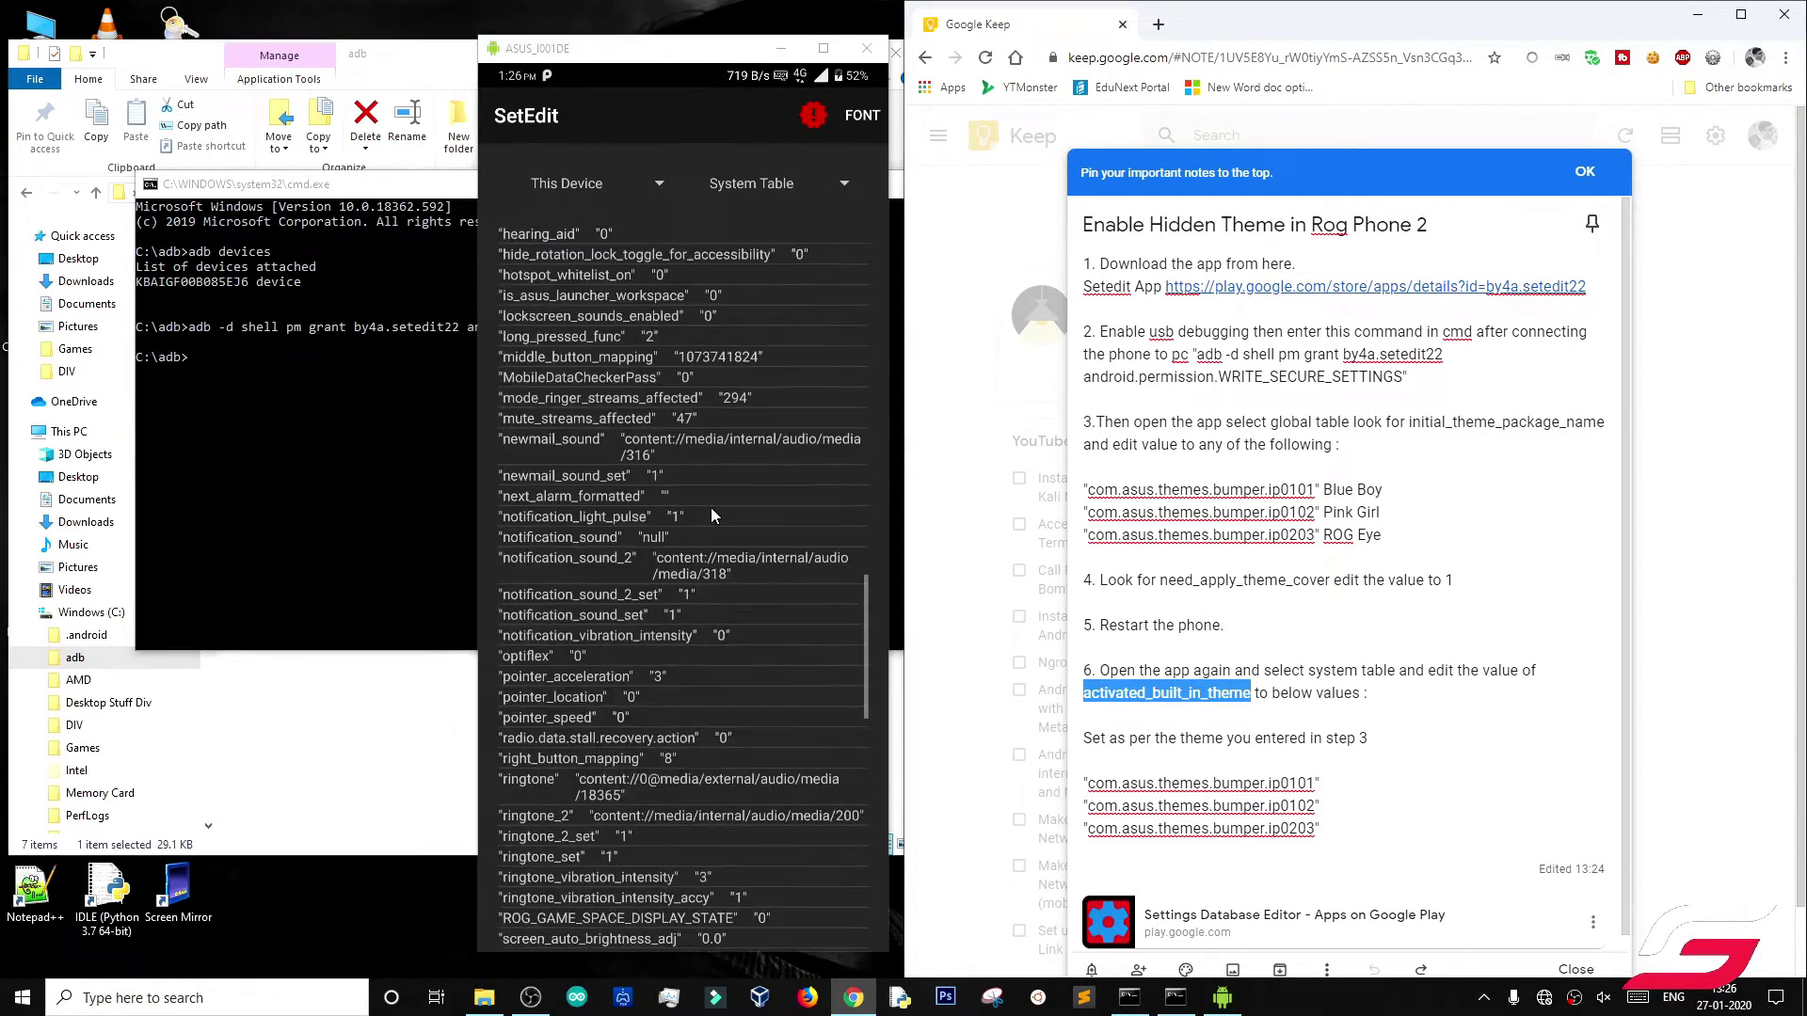
{"action": "scroll", "coordinate": [709, 506], "scroll_direction": "up", "scroll_amount": 20}
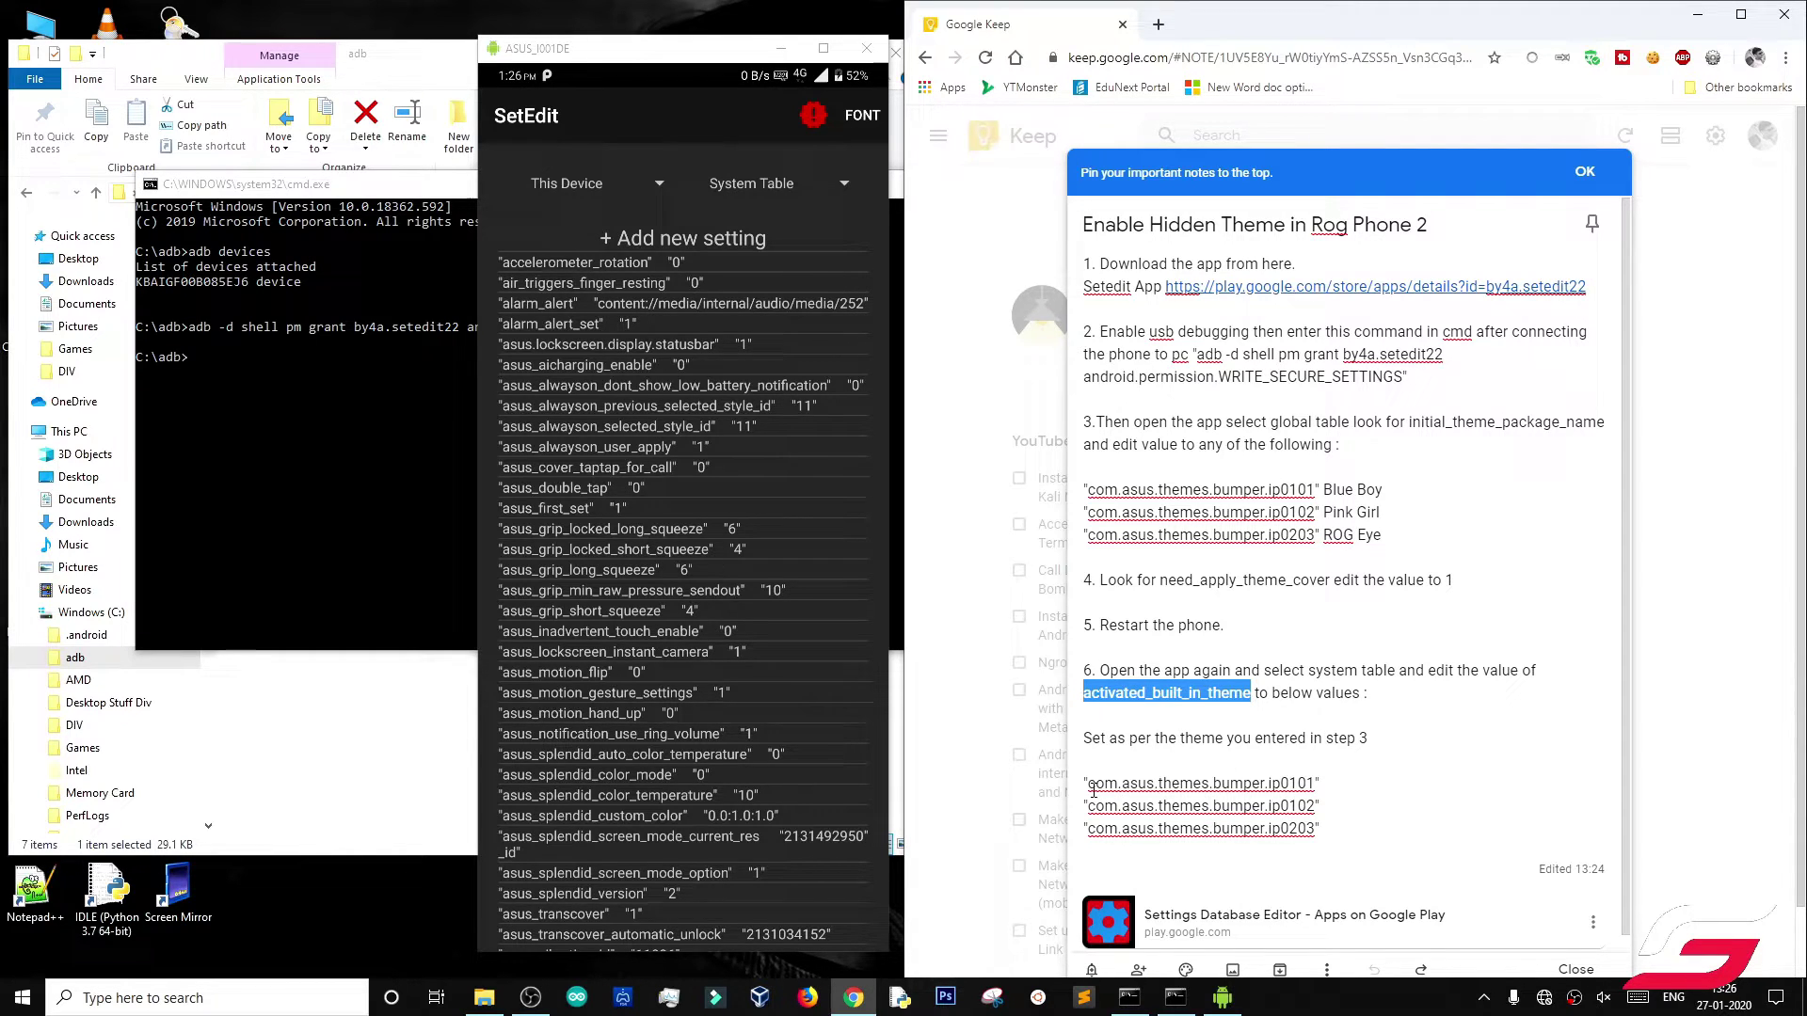
Step: Select and read the first two theme values in the Keep note, including com.asus.themes.bumper.ip0102
{"action": "left_click_drag", "start_coordinate": [1088, 784], "coordinate": [1316, 783]}
{"action": "left_click", "coordinate": [1280, 828]}
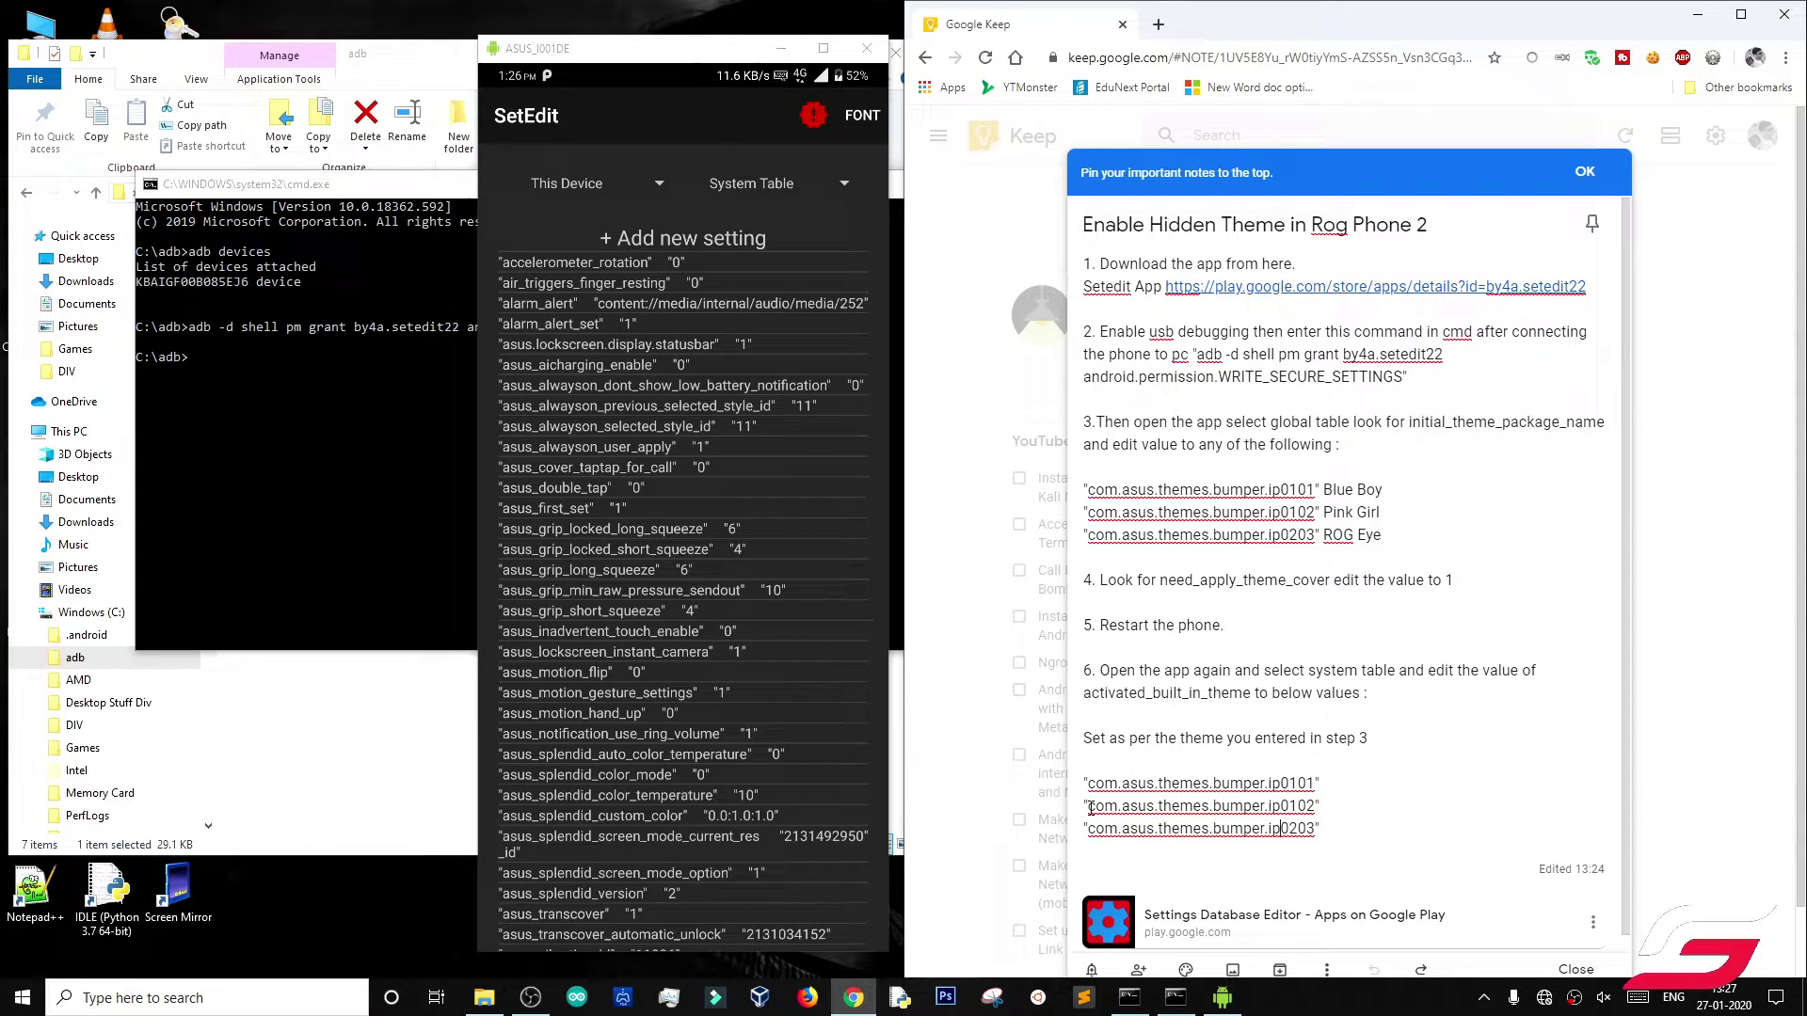
{"action": "mouse_move", "coordinate": [1090, 807]}
{"action": "left_mouse_down"}
{"action": "mouse_move", "coordinate": [1317, 808]}
{"action": "mouse_move", "coordinate": [1309, 830]}
{"action": "mouse_move", "coordinate": [1089, 832]}
{"action": "left_mouse_up"}
{"action": "left_click", "coordinate": [1310, 830]}
Step: Bring up options on the ip0203 value without acting, then return the phone to its home screen
{"action": "right_click", "coordinate": [1148, 823]}
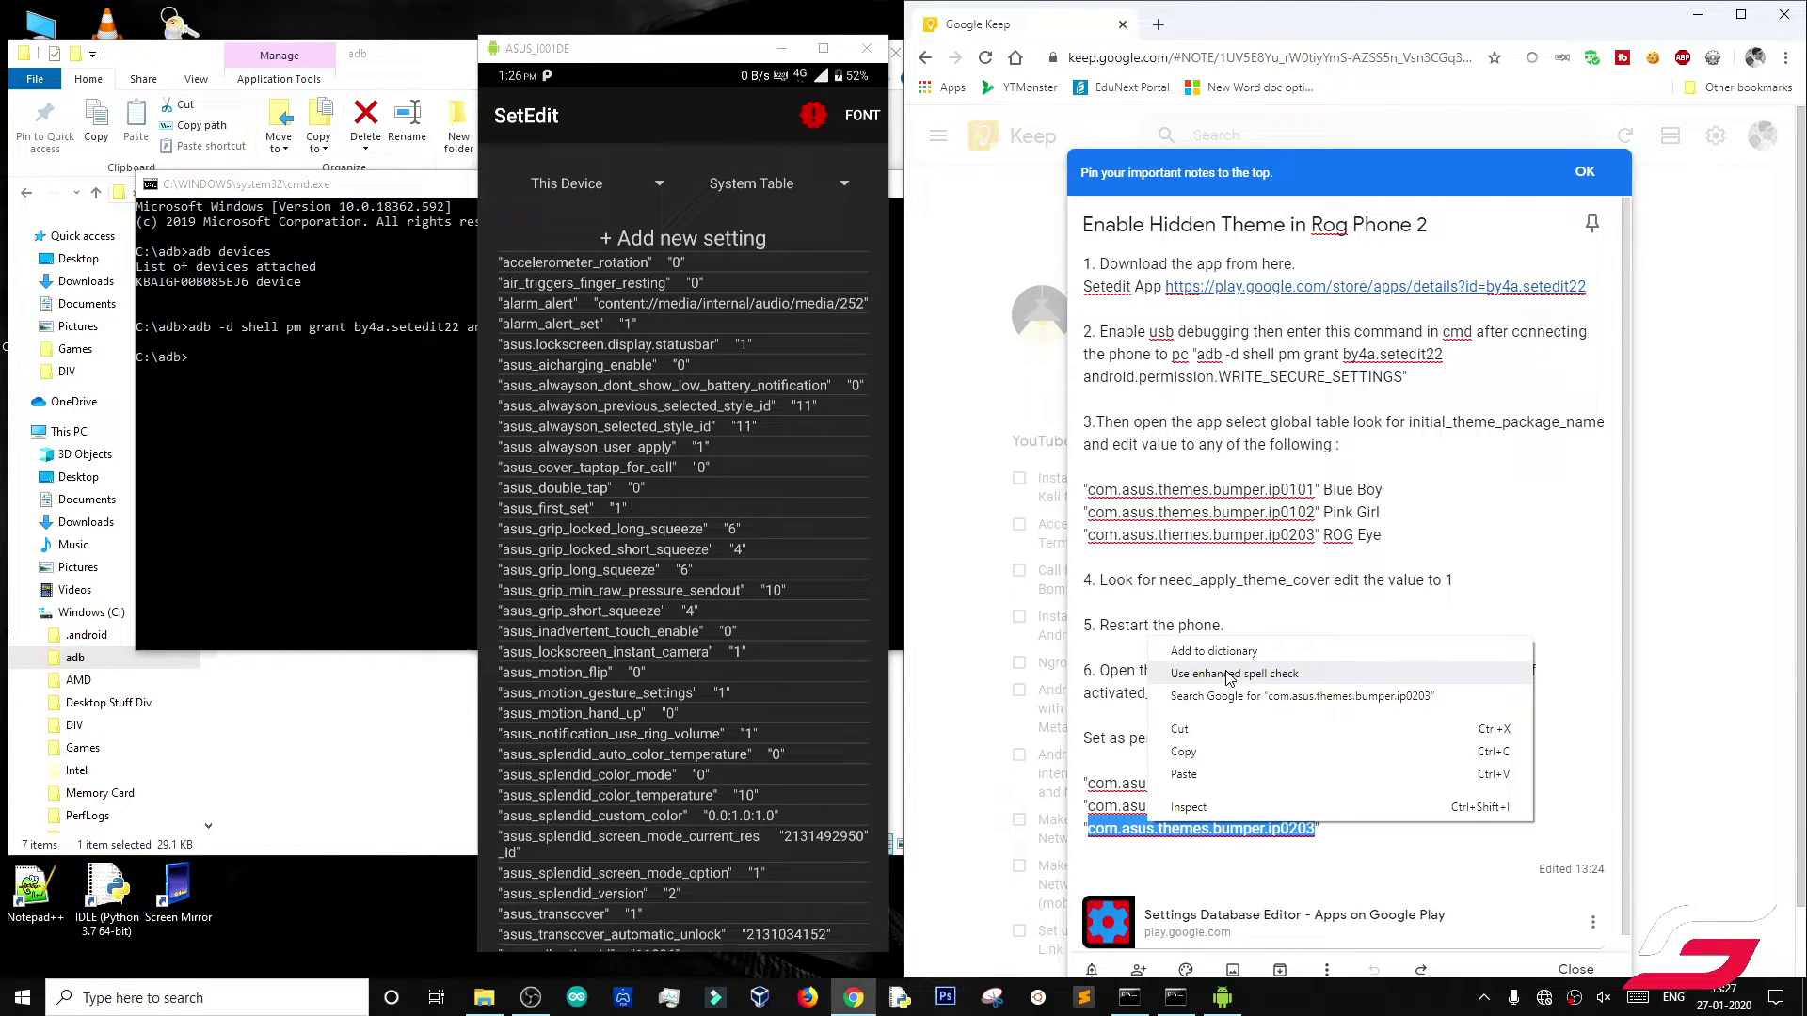
{"action": "left_click", "coordinate": [1110, 830]}
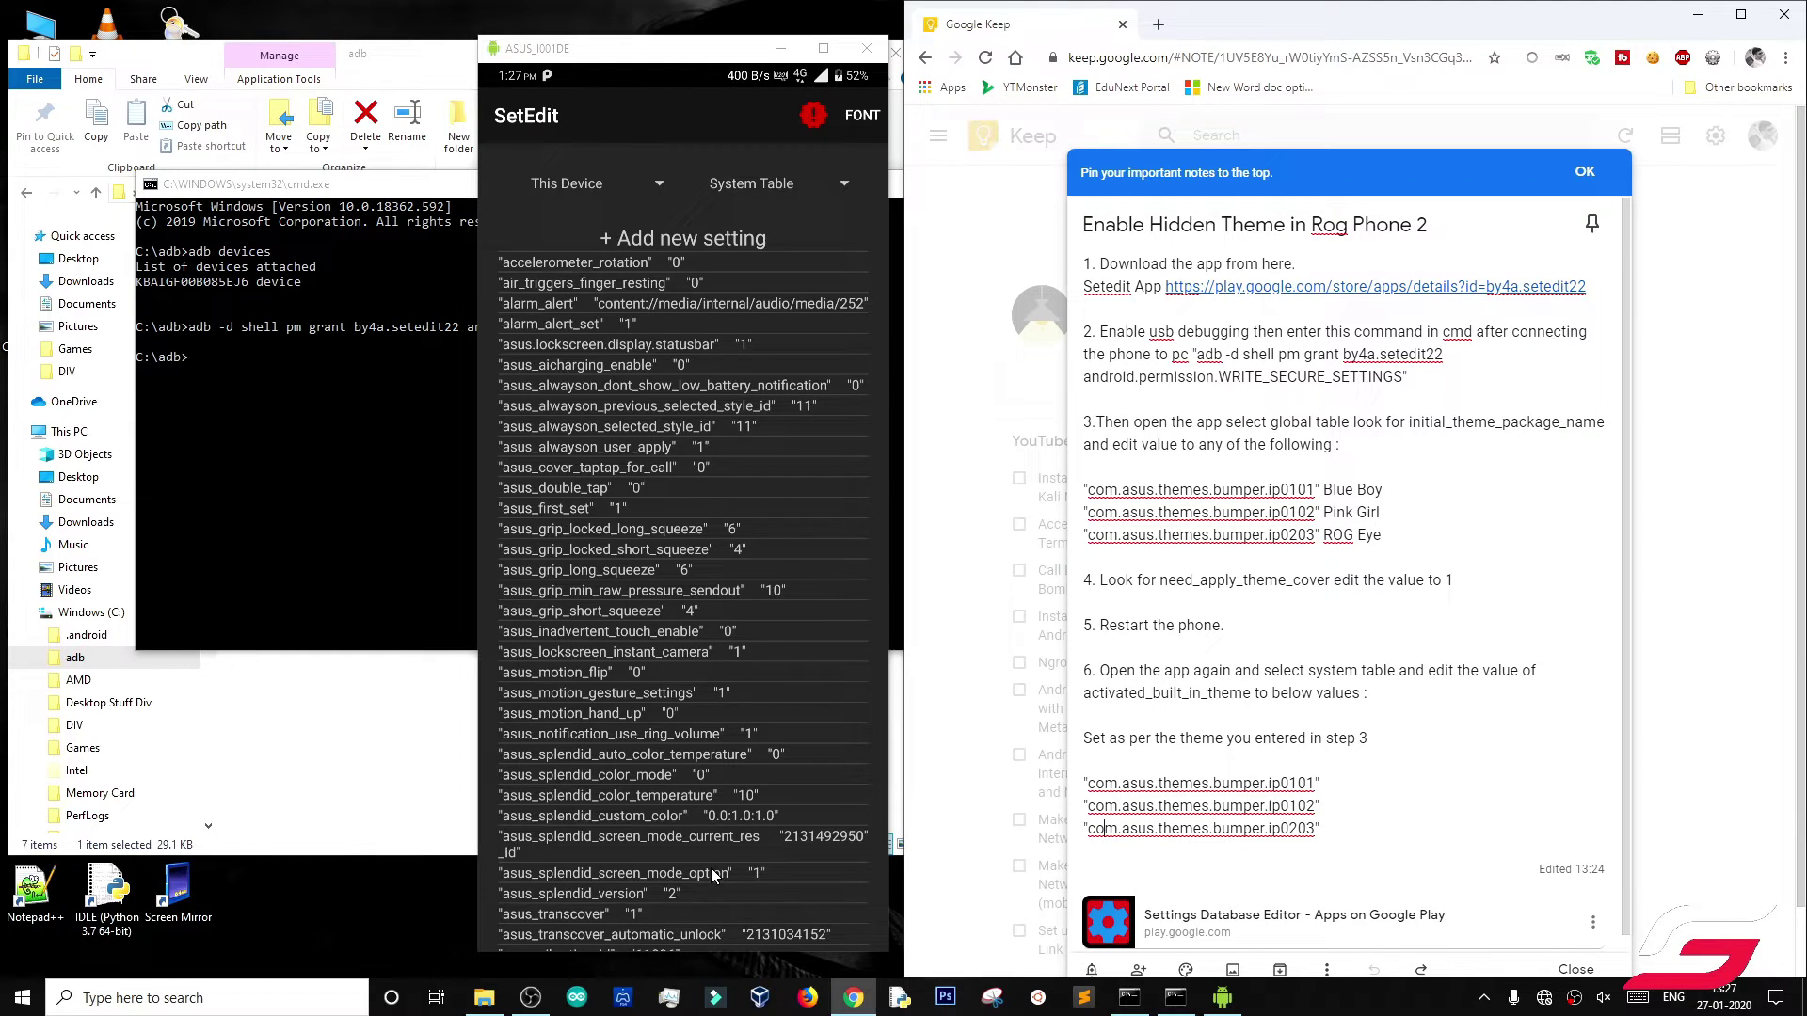
{"action": "left_click", "coordinate": [772, 466]}
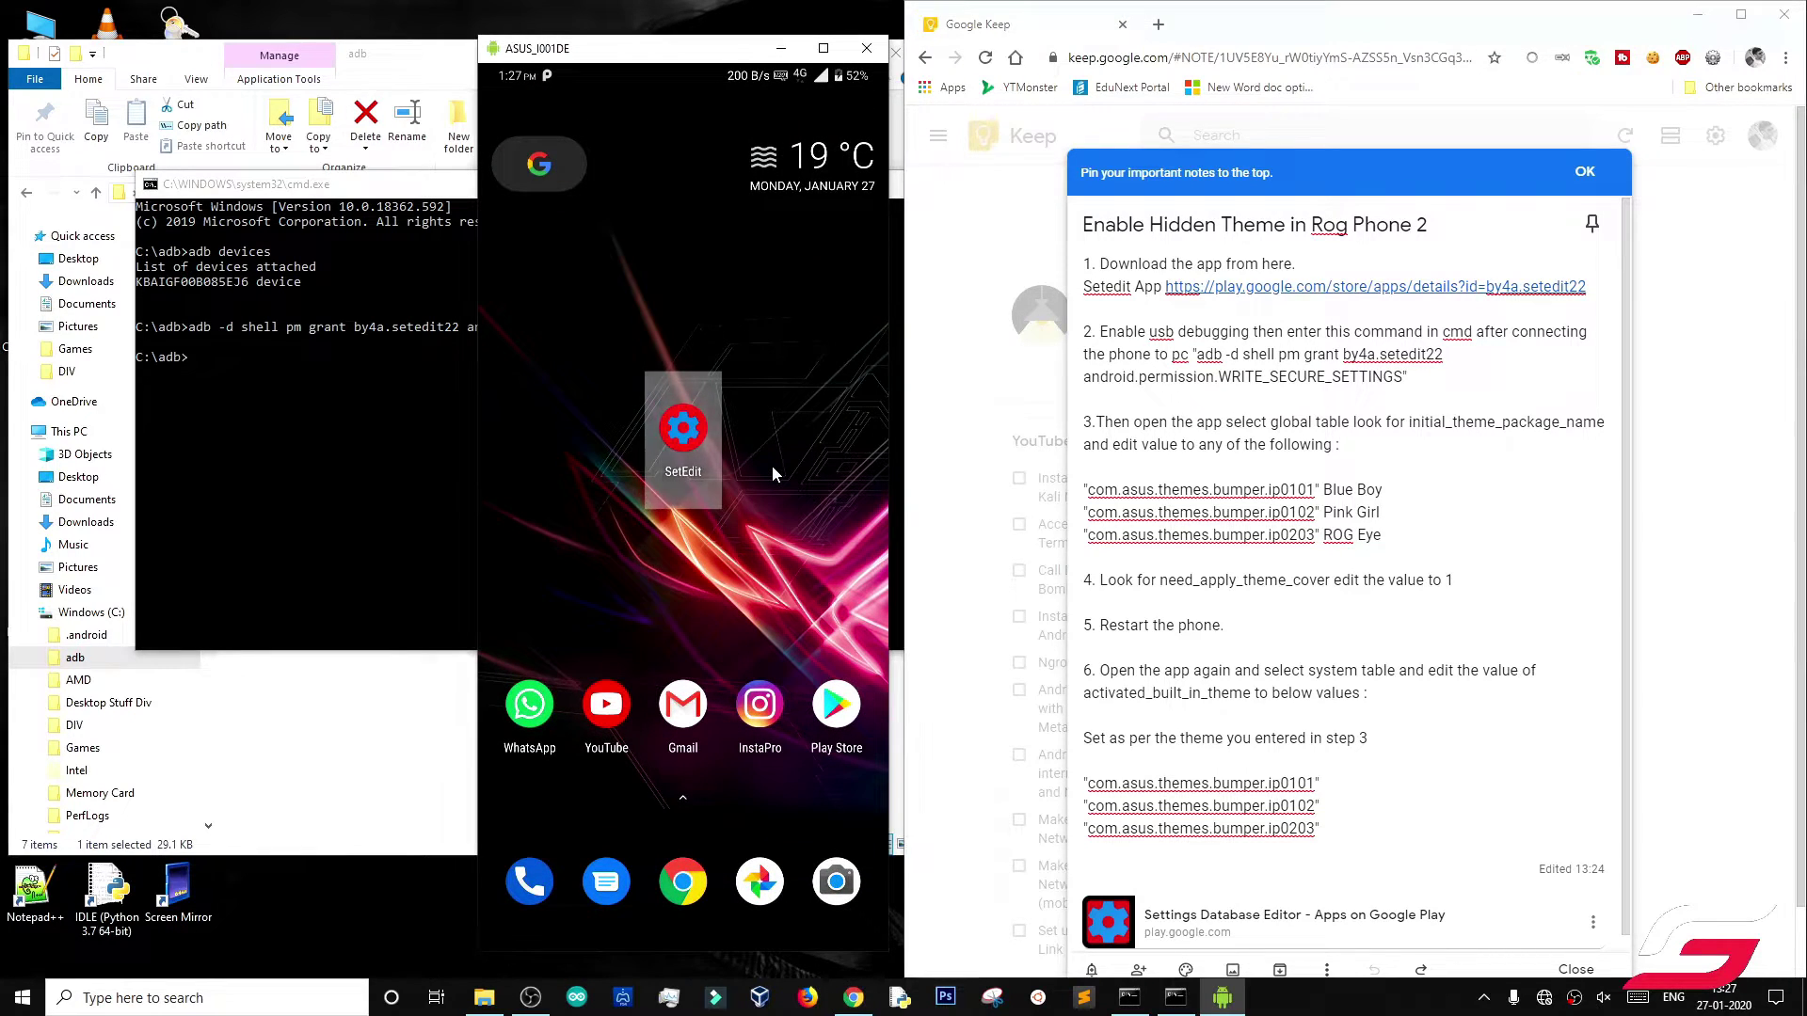
Step: Open the Wallpapers picker from the home screen's customisation options
{"action": "left_click", "coordinate": [559, 448]}
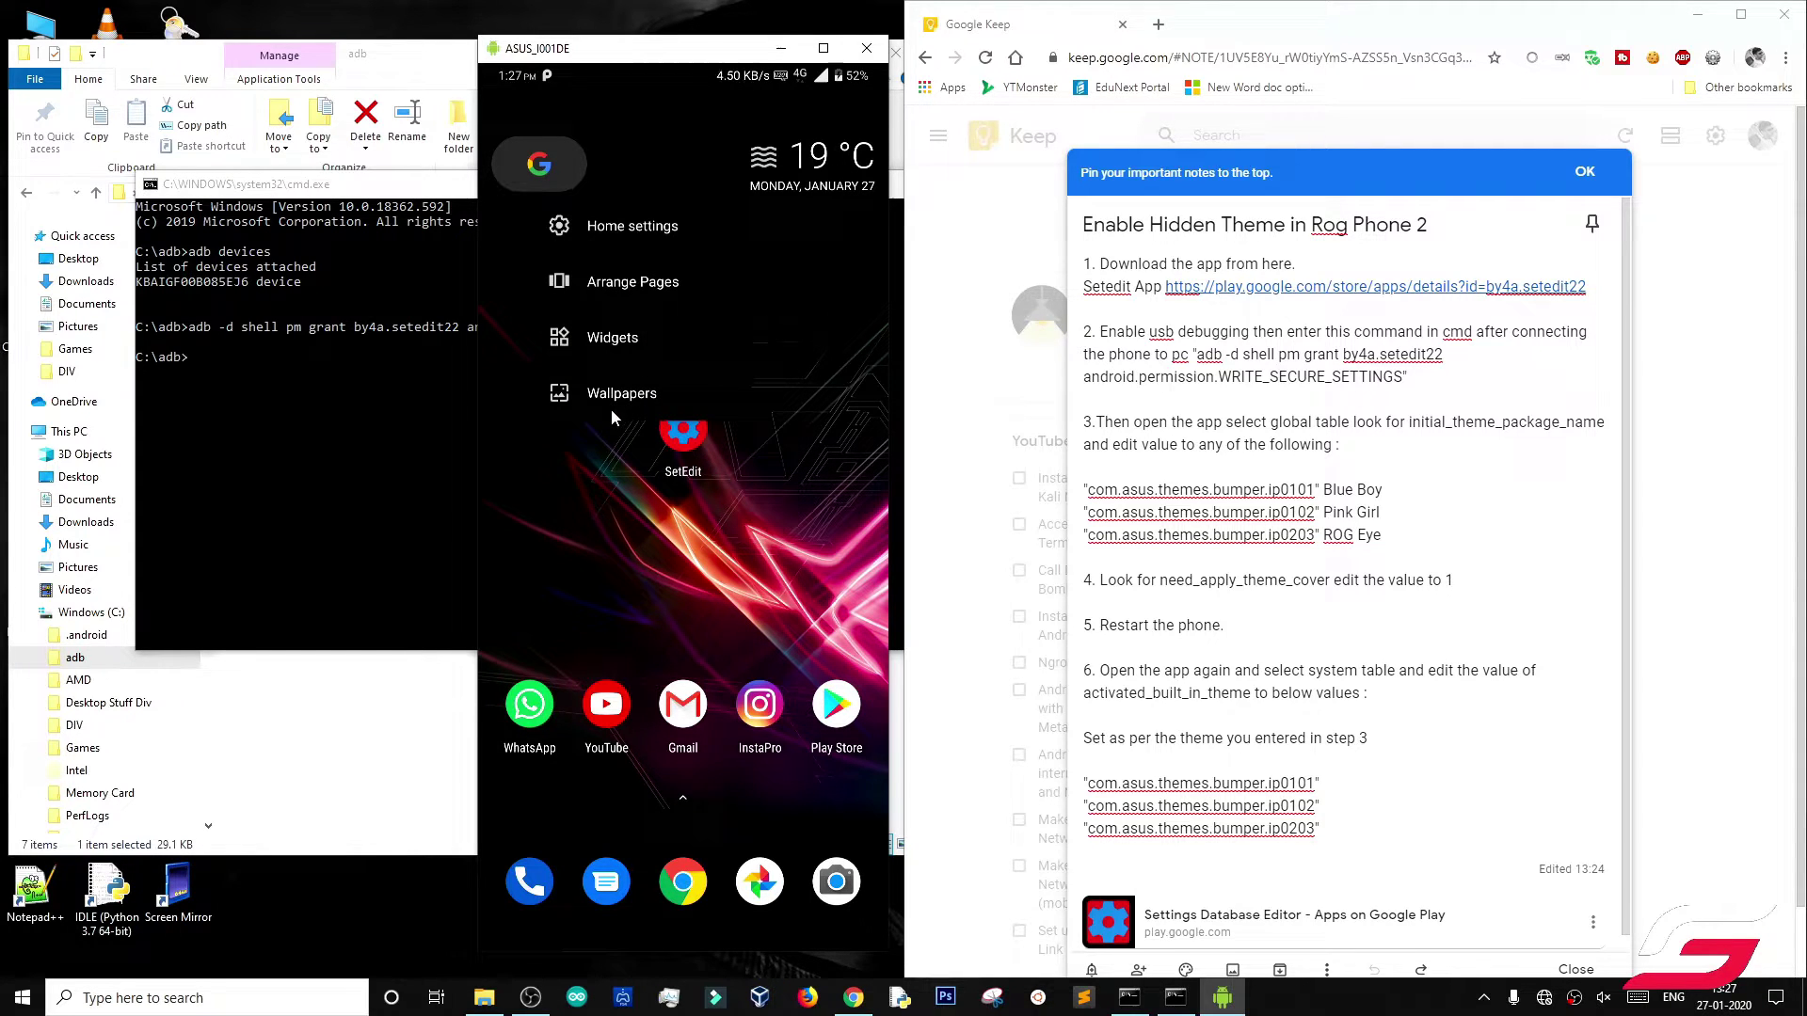
{"action": "left_click", "coordinate": [658, 401]}
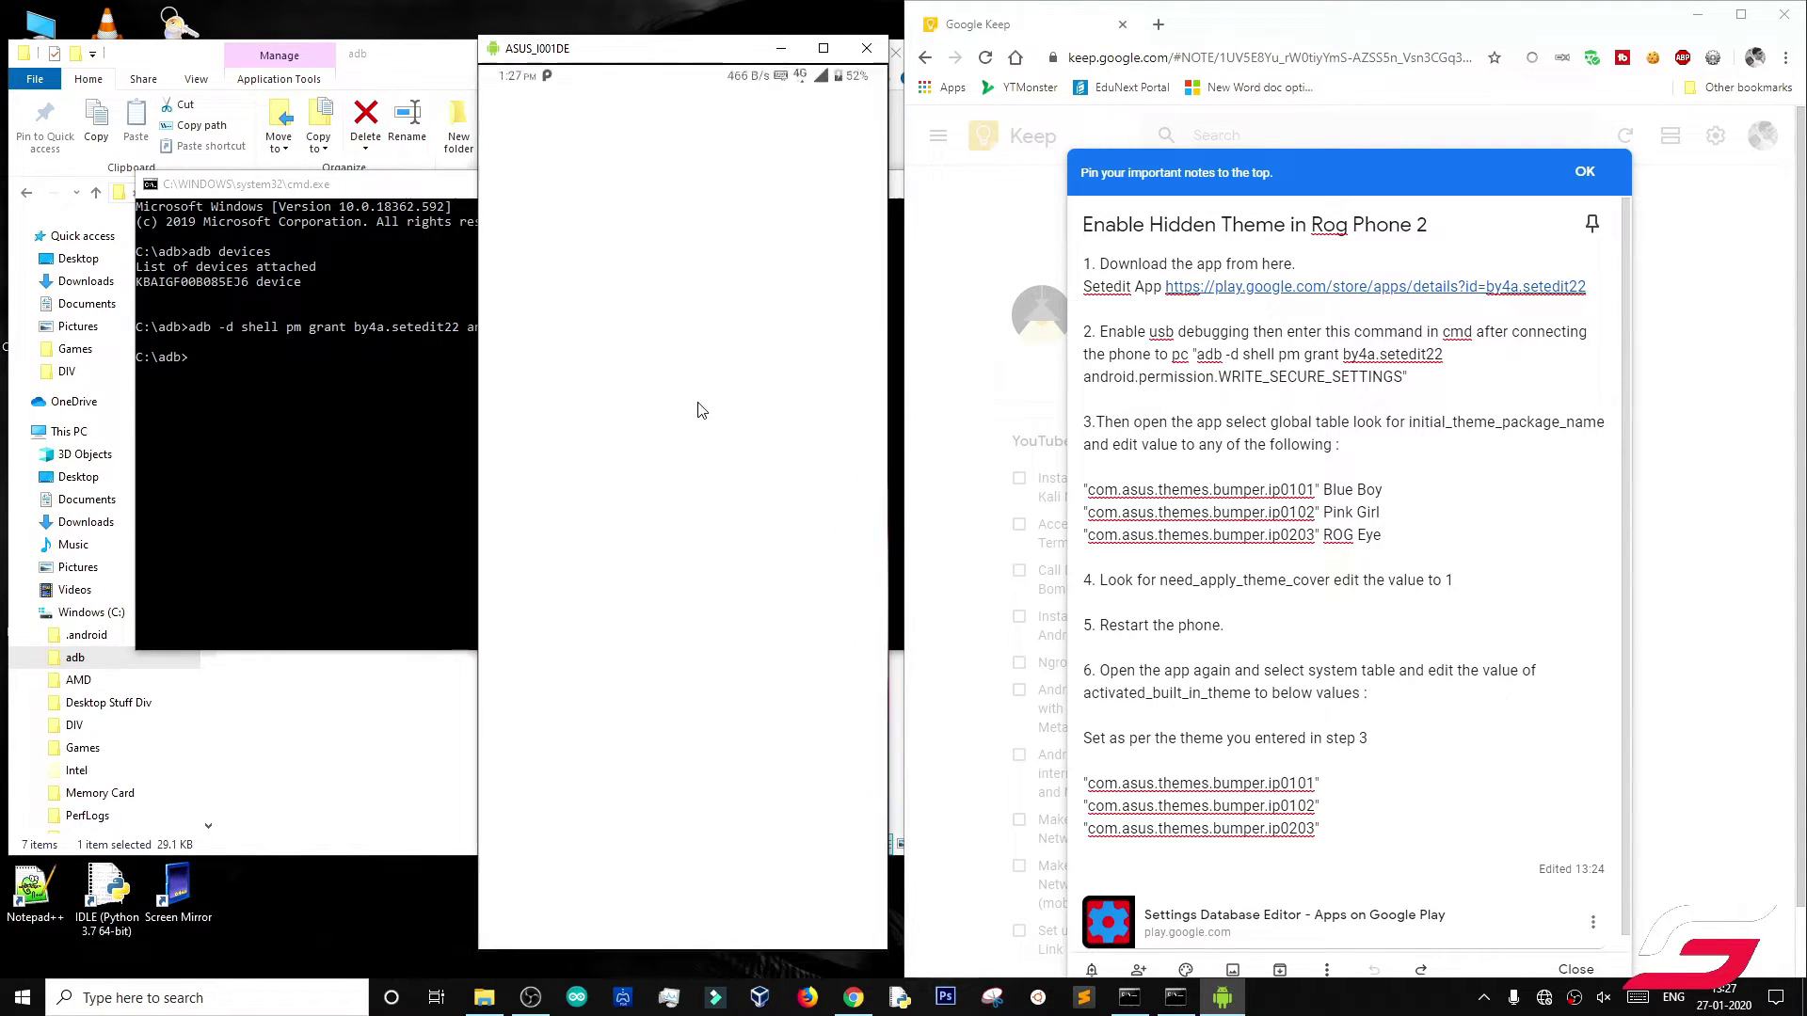
{"action": "scroll", "coordinate": [706, 438], "scroll_direction": "down", "scroll_amount": 6}
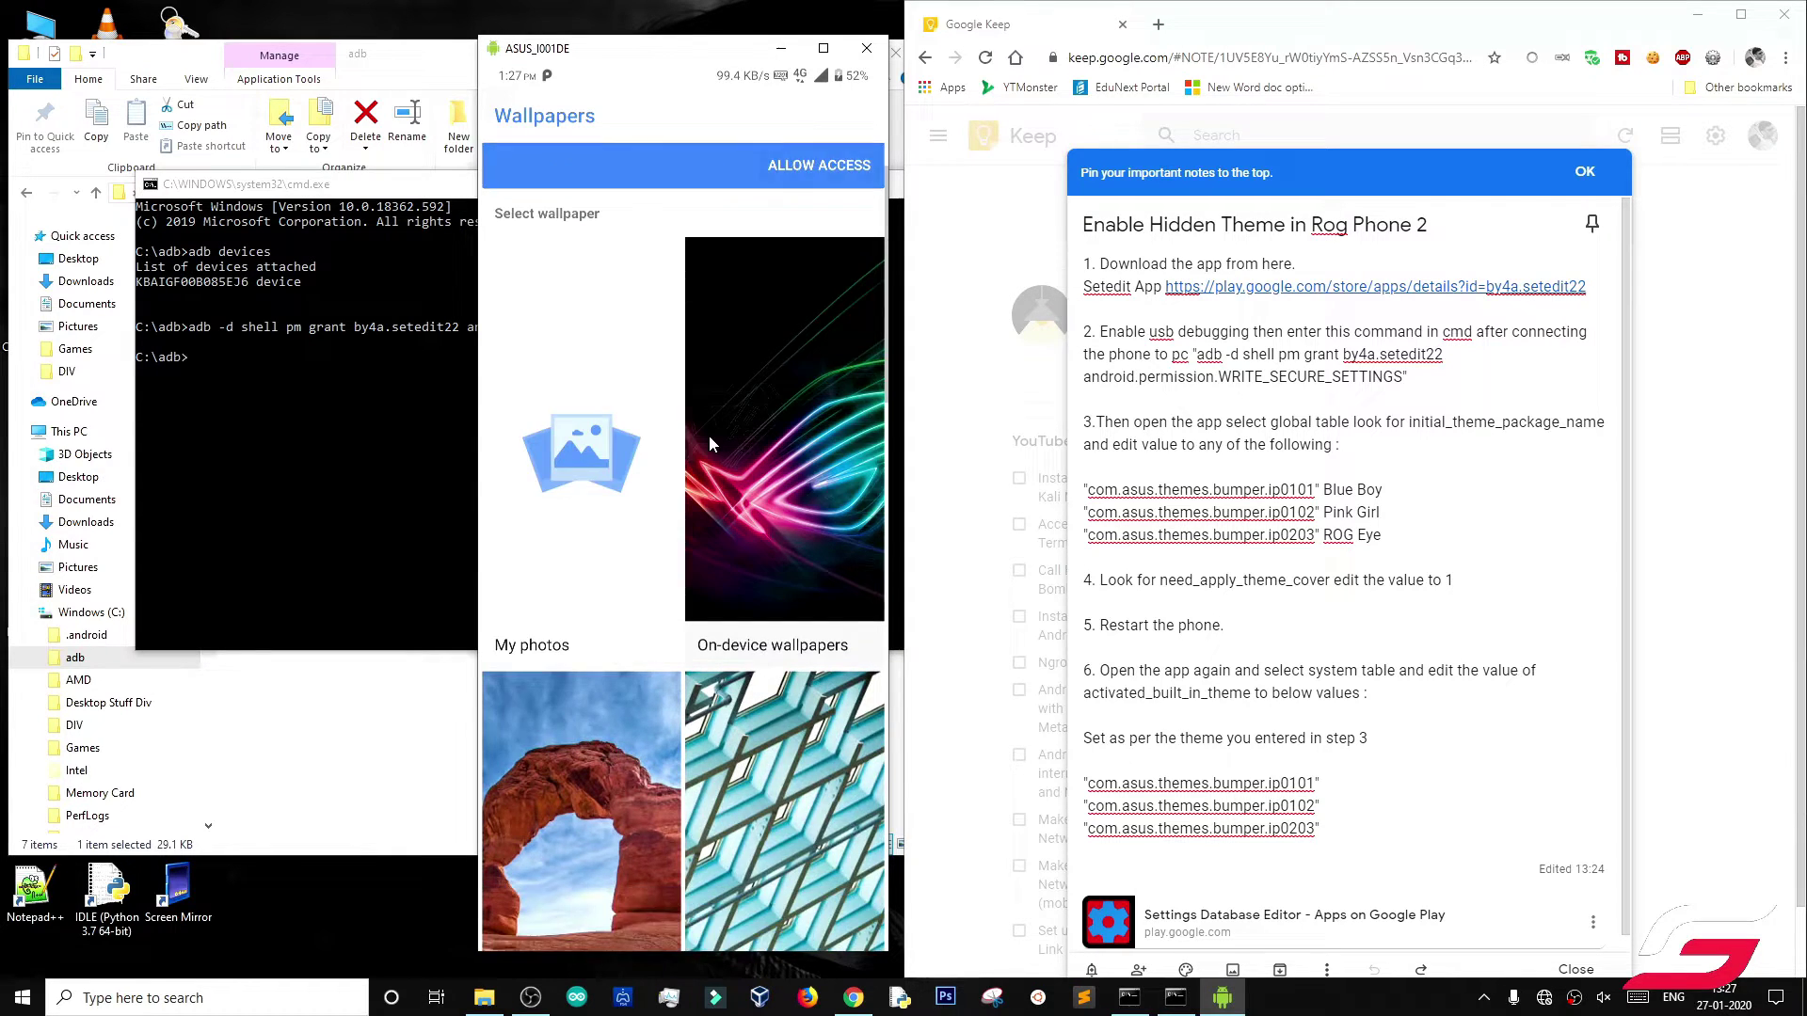
{"action": "scroll", "coordinate": [712, 438], "scroll_direction": "down", "scroll_amount": 6}
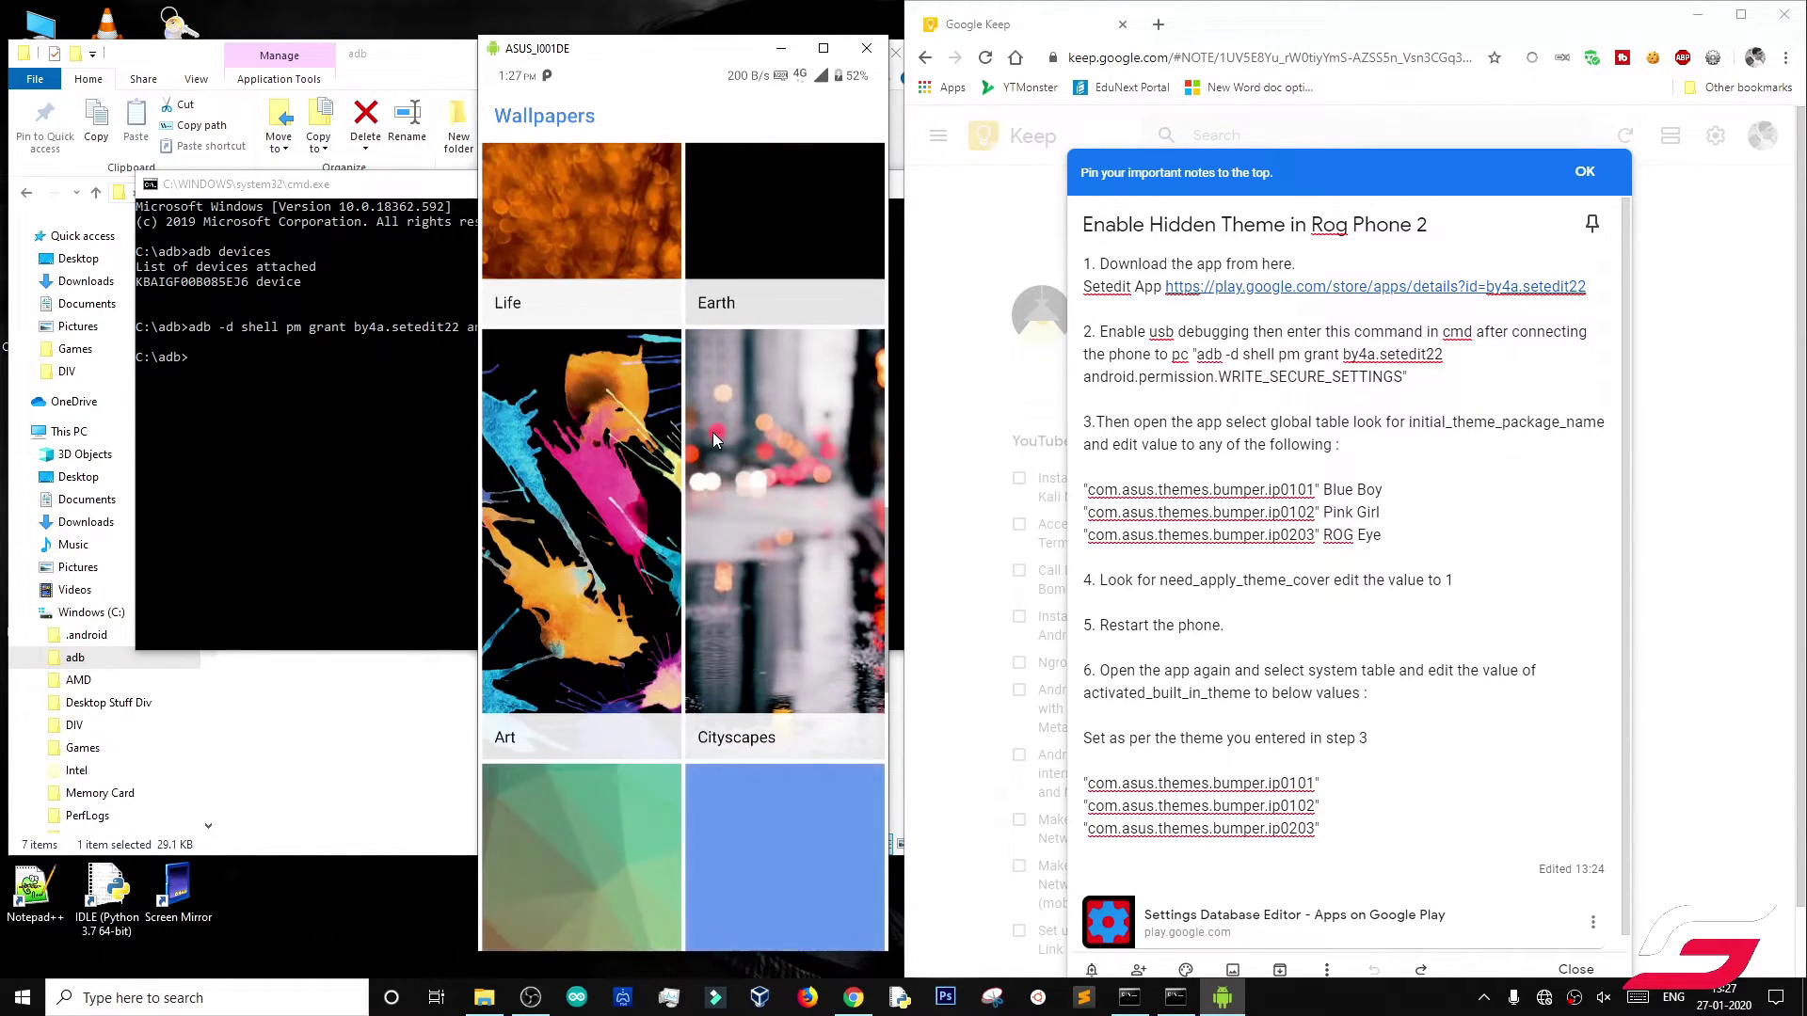
{"action": "scroll", "coordinate": [714, 432], "scroll_direction": "down", "scroll_amount": 6}
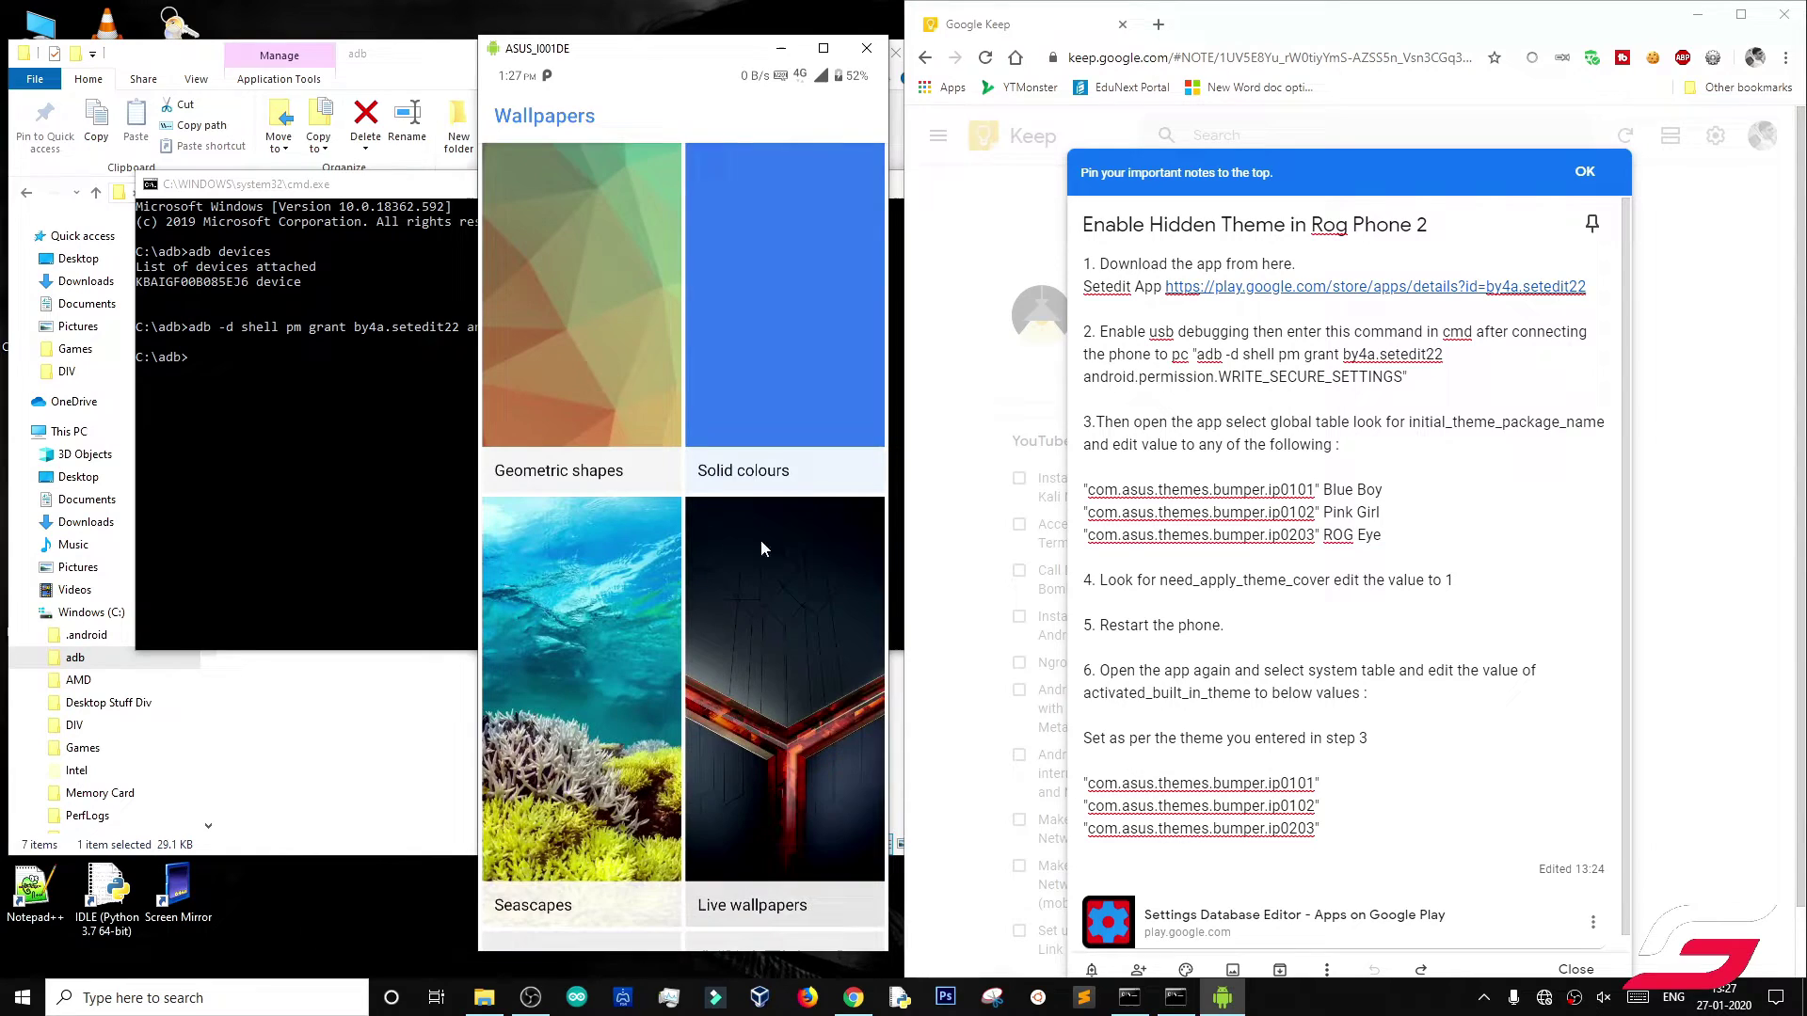
{"action": "scroll", "coordinate": [783, 701], "scroll_direction": "down", "scroll_amount": 2}
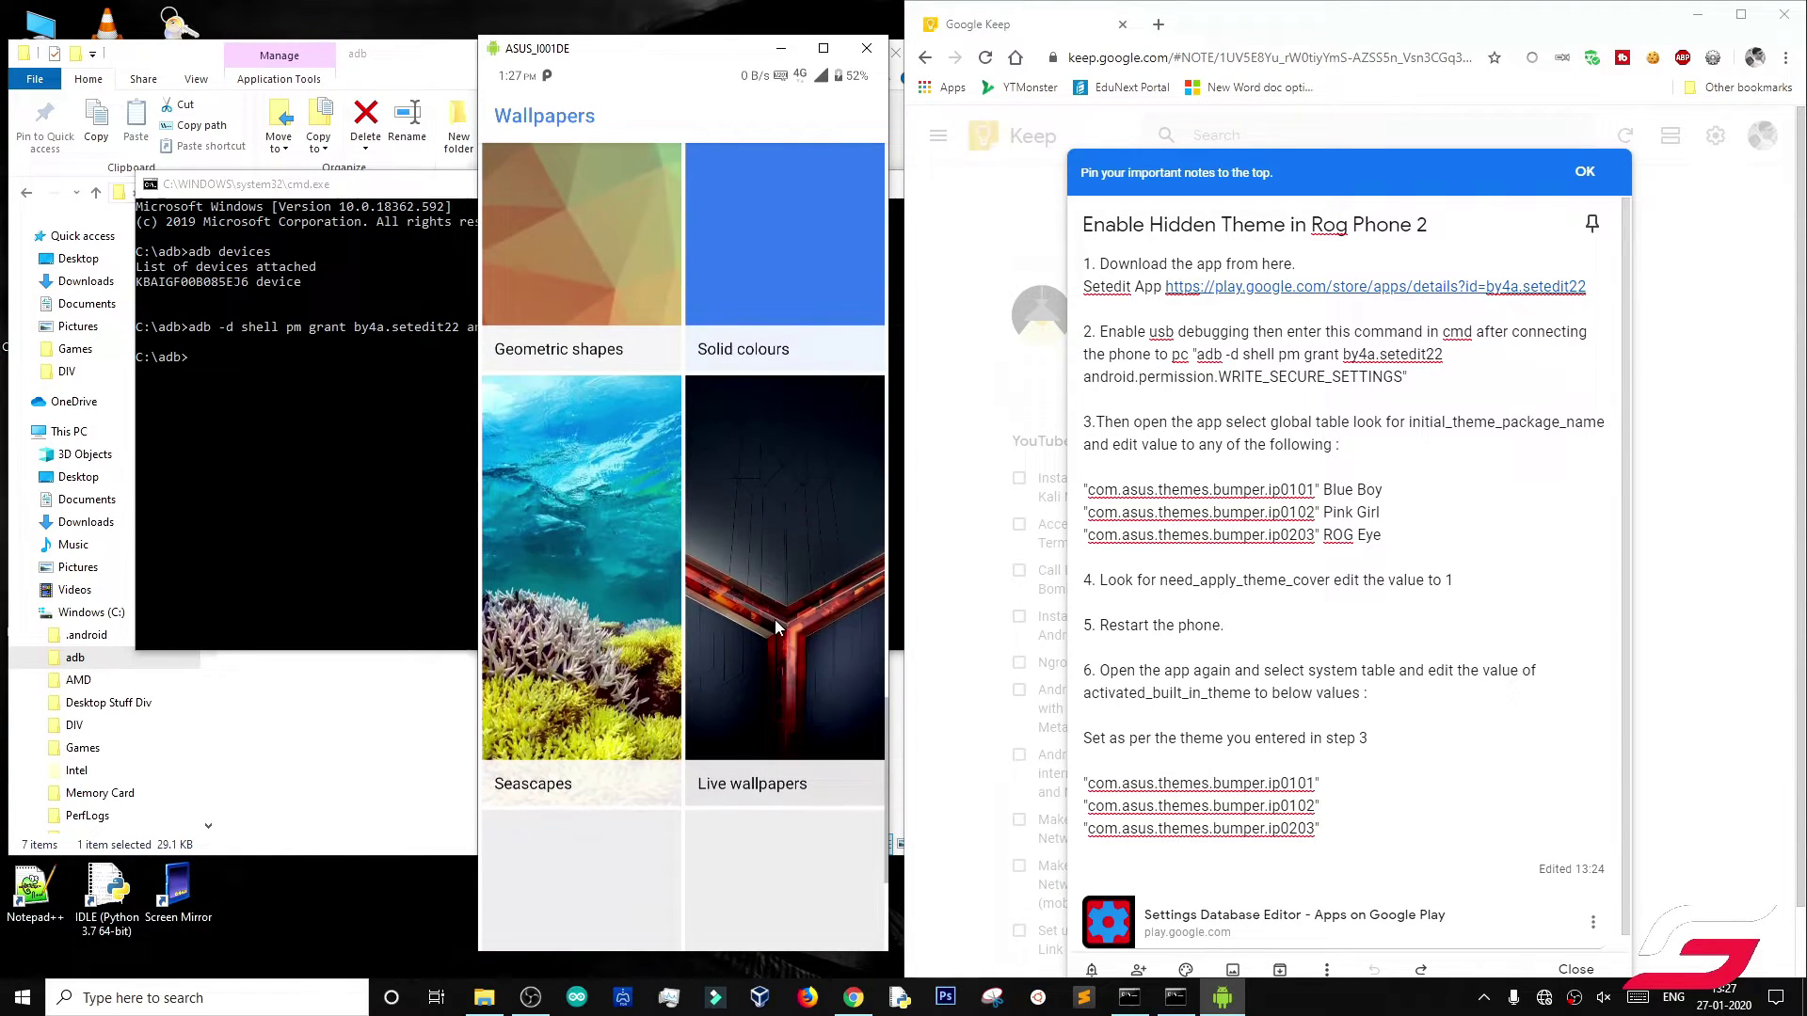
Step: Apply the third ROG Live Wallpaper to both the home screen and lock screen
{"action": "left_click", "coordinate": [776, 621]}
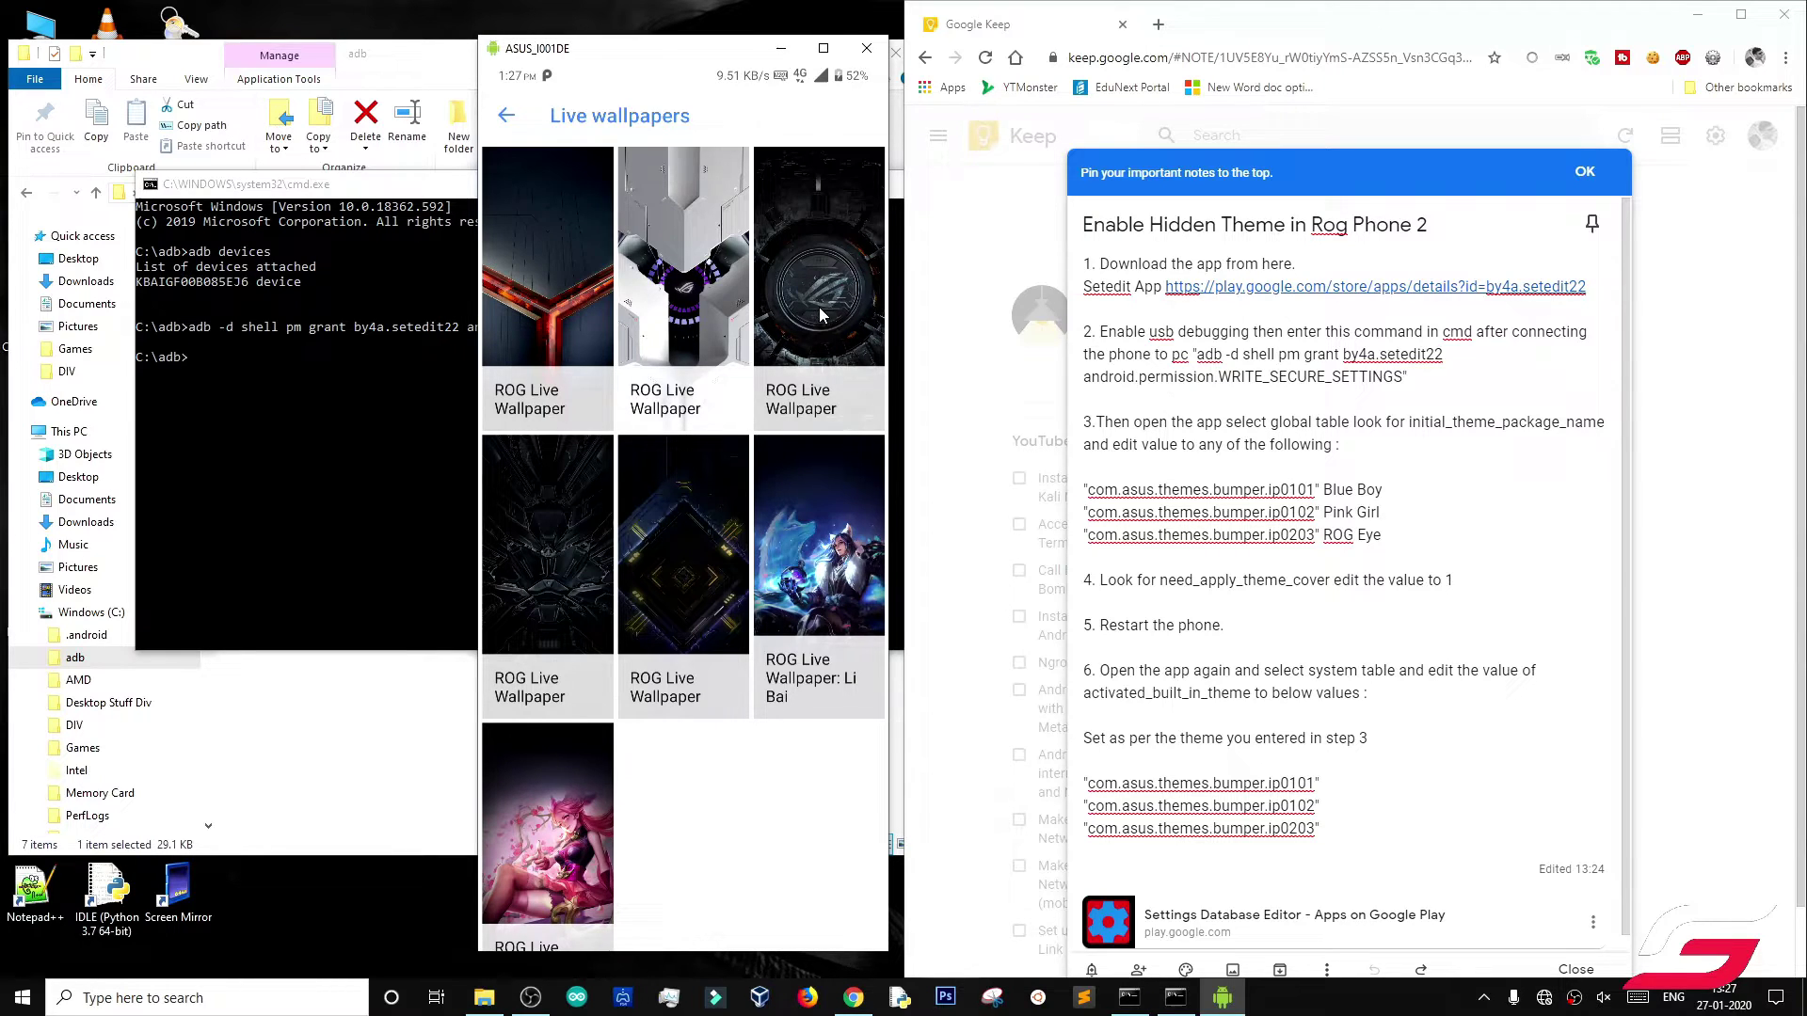
{"action": "left_click", "coordinate": [822, 299]}
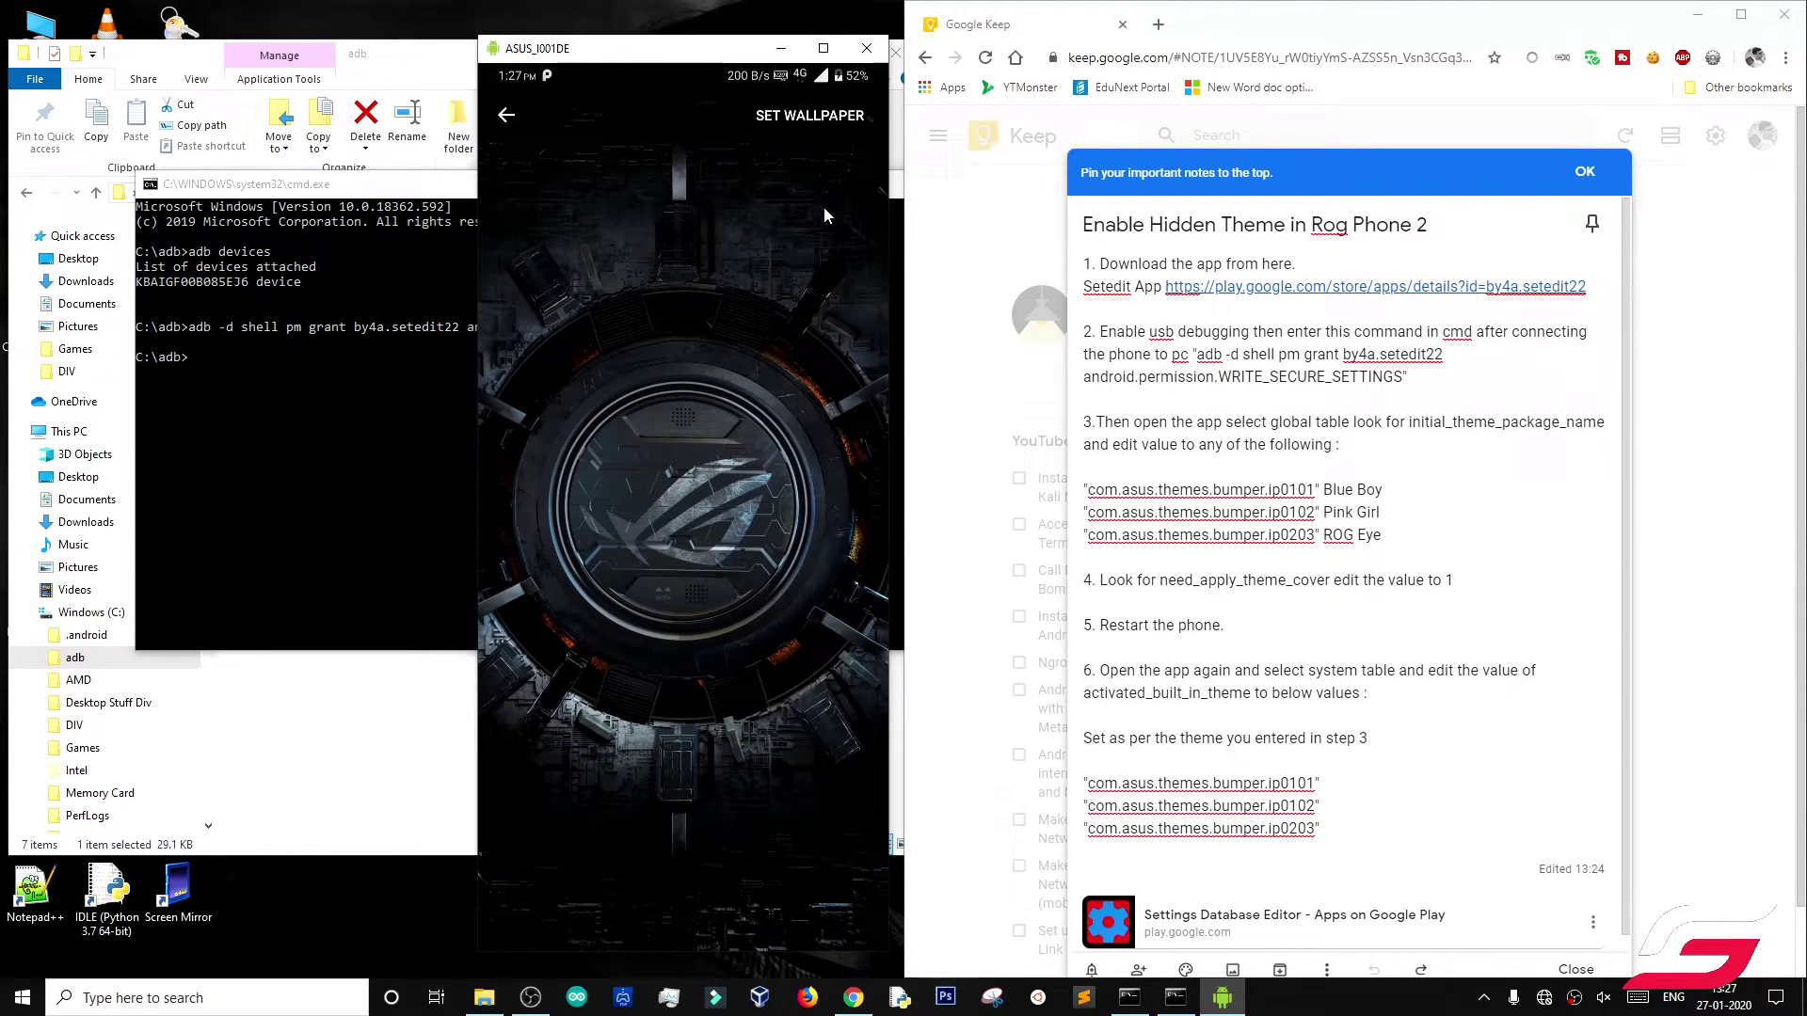
{"action": "left_click", "coordinate": [817, 117]}
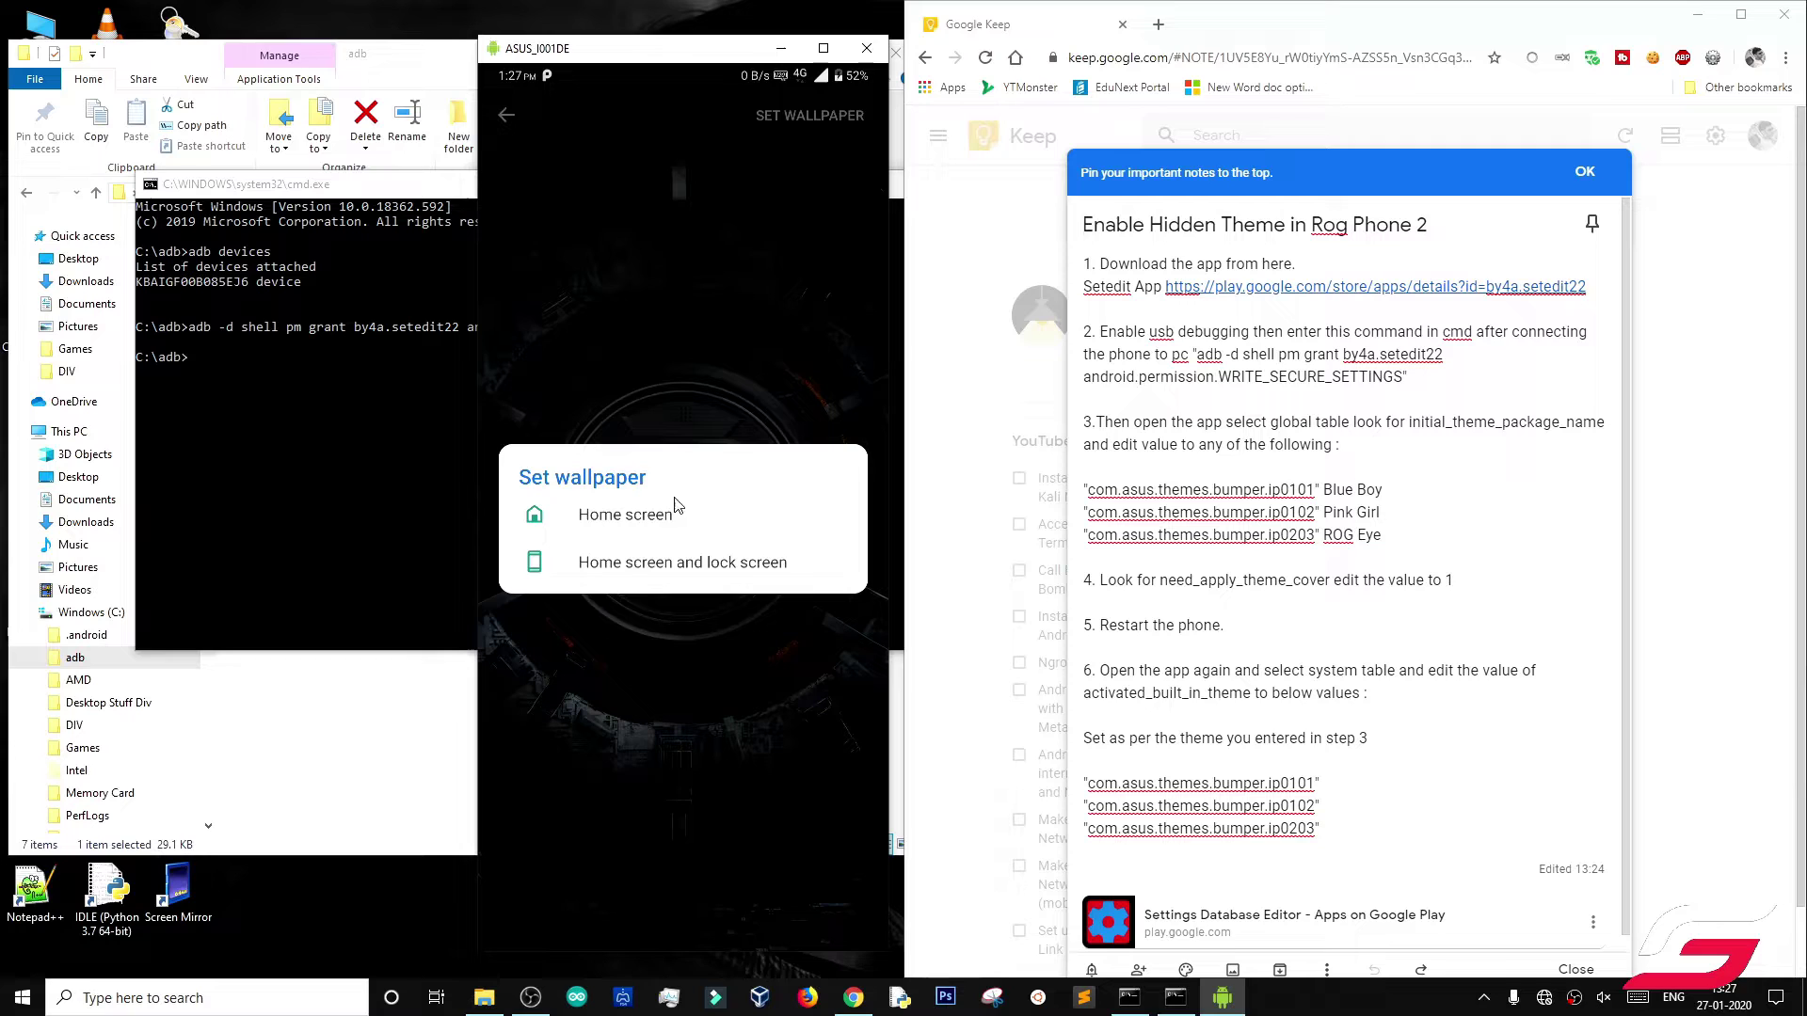
{"action": "left_click", "coordinate": [633, 562]}
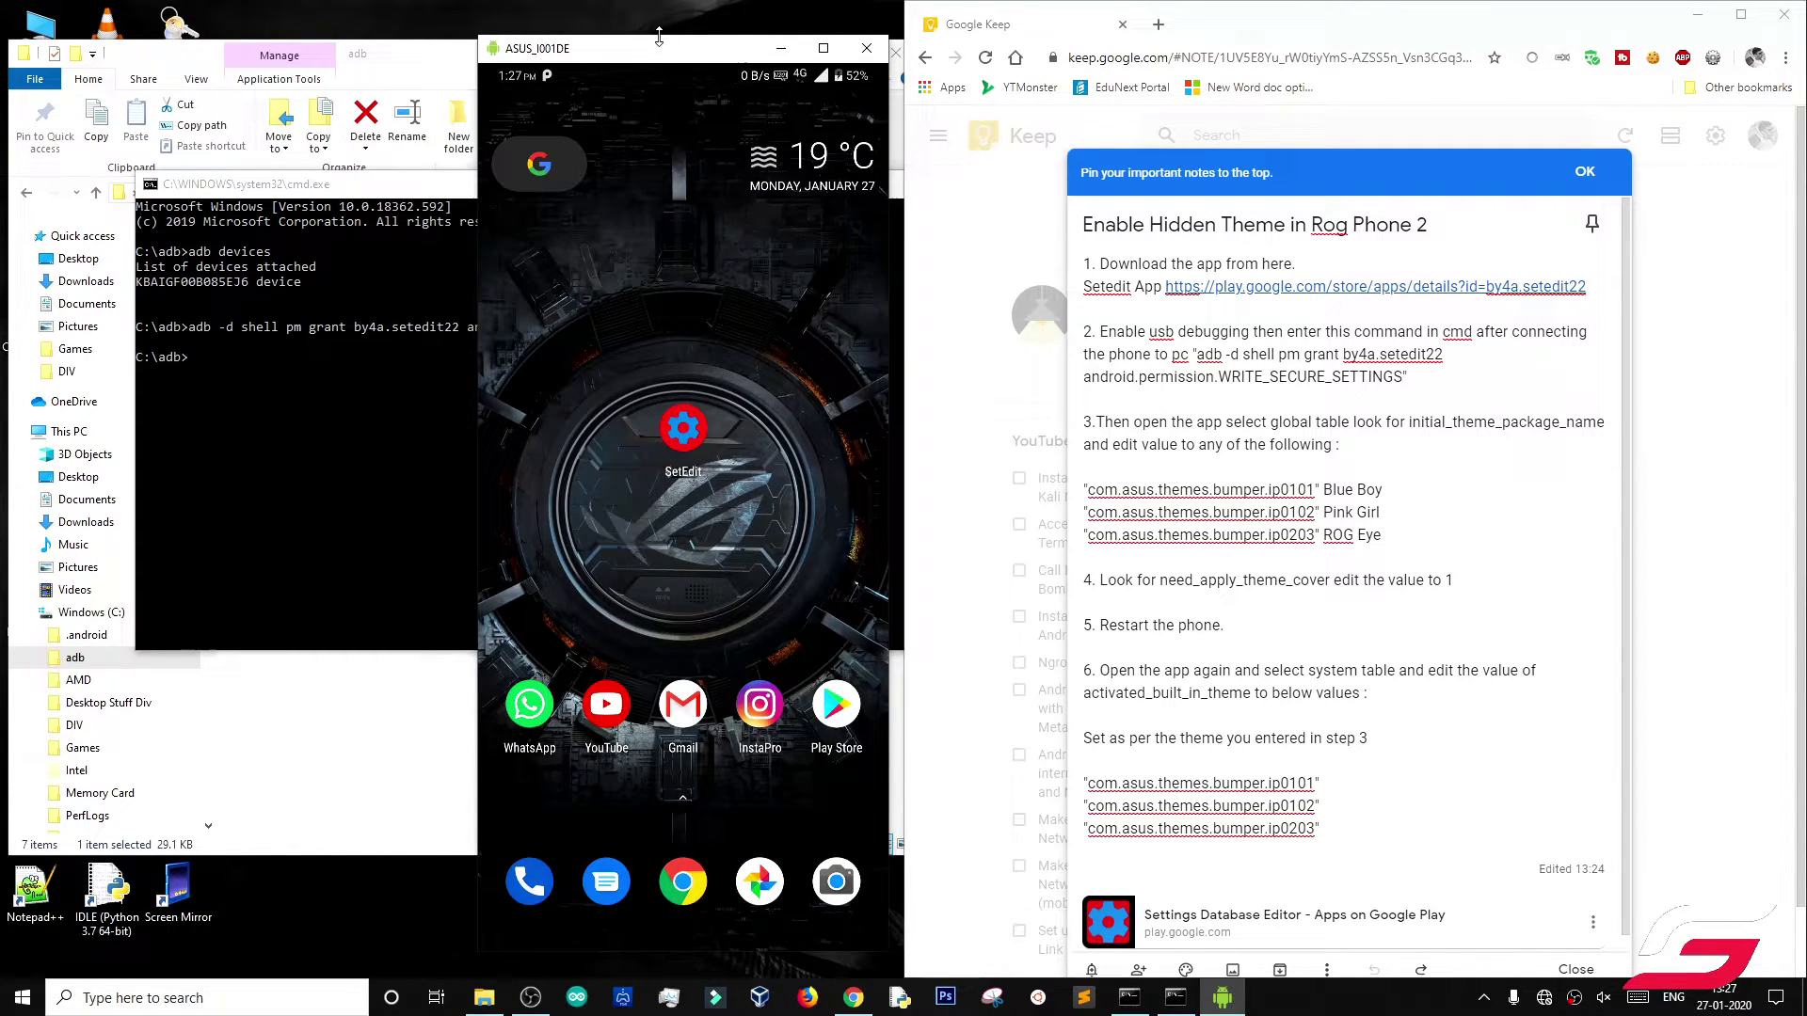
{"action": "left_click_drag", "start_coordinate": [685, 77], "coordinate": [714, 241]}
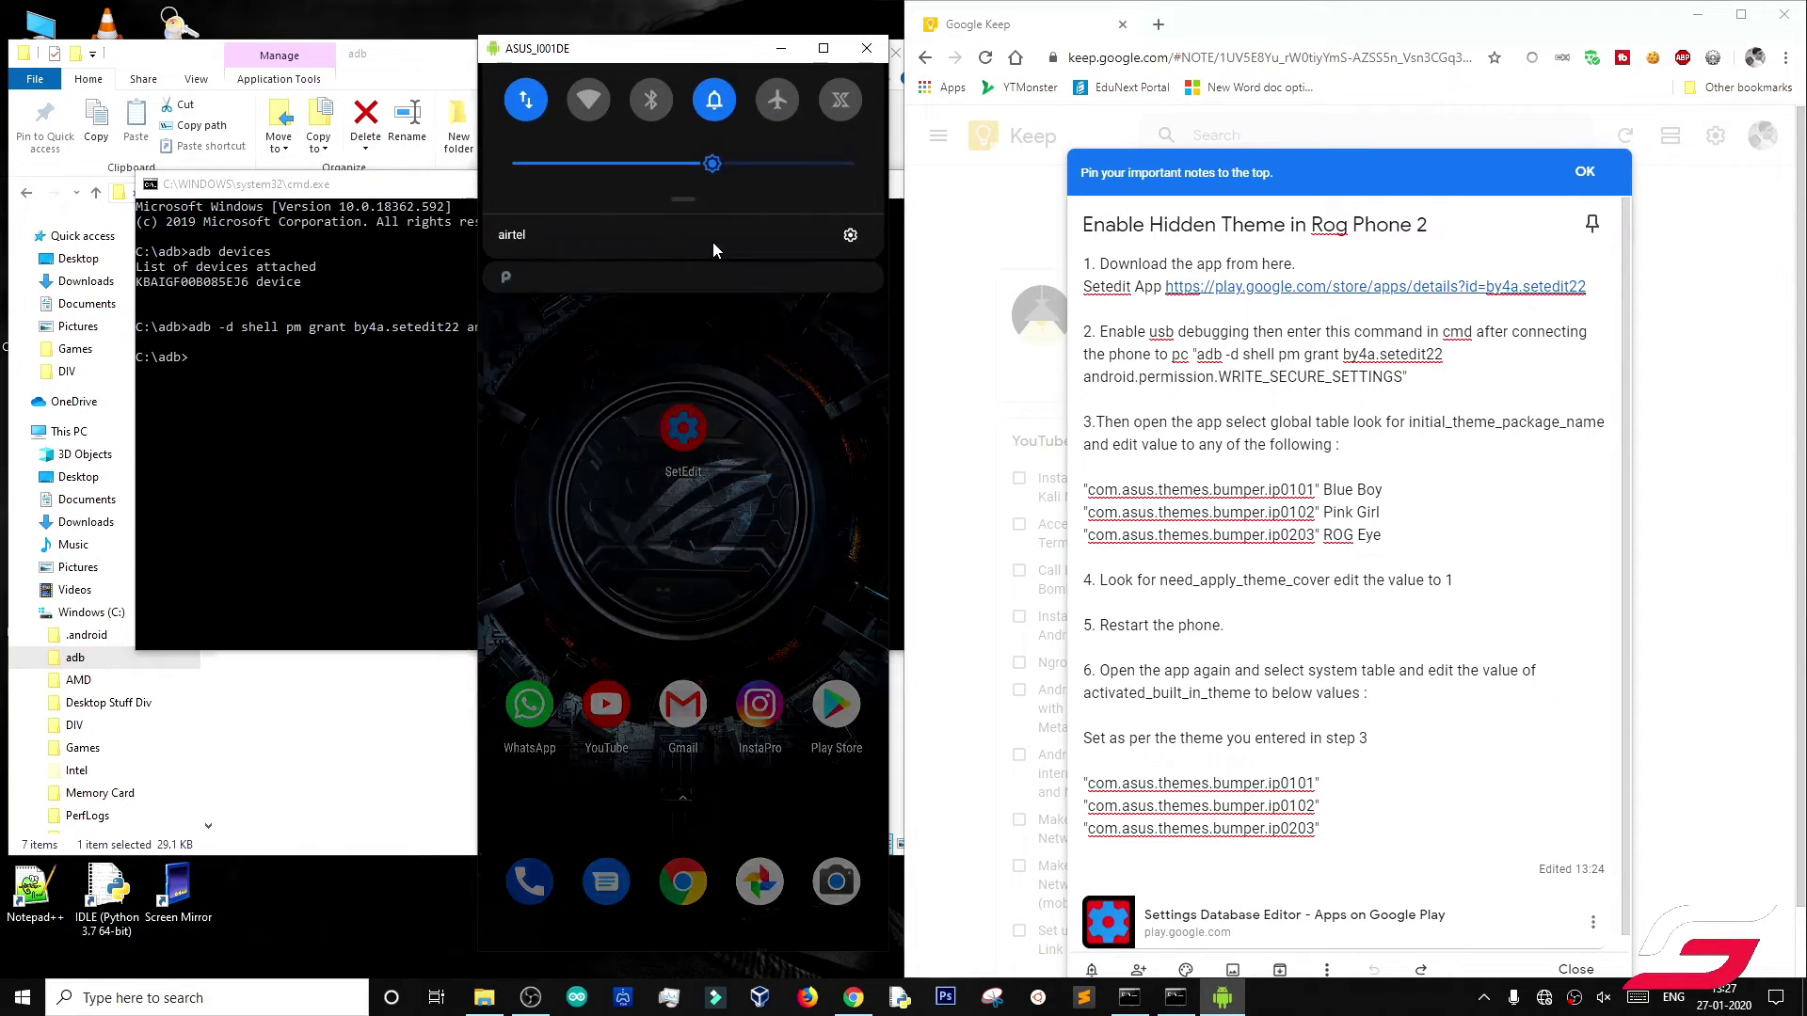
{"action": "left_click", "coordinate": [774, 397]}
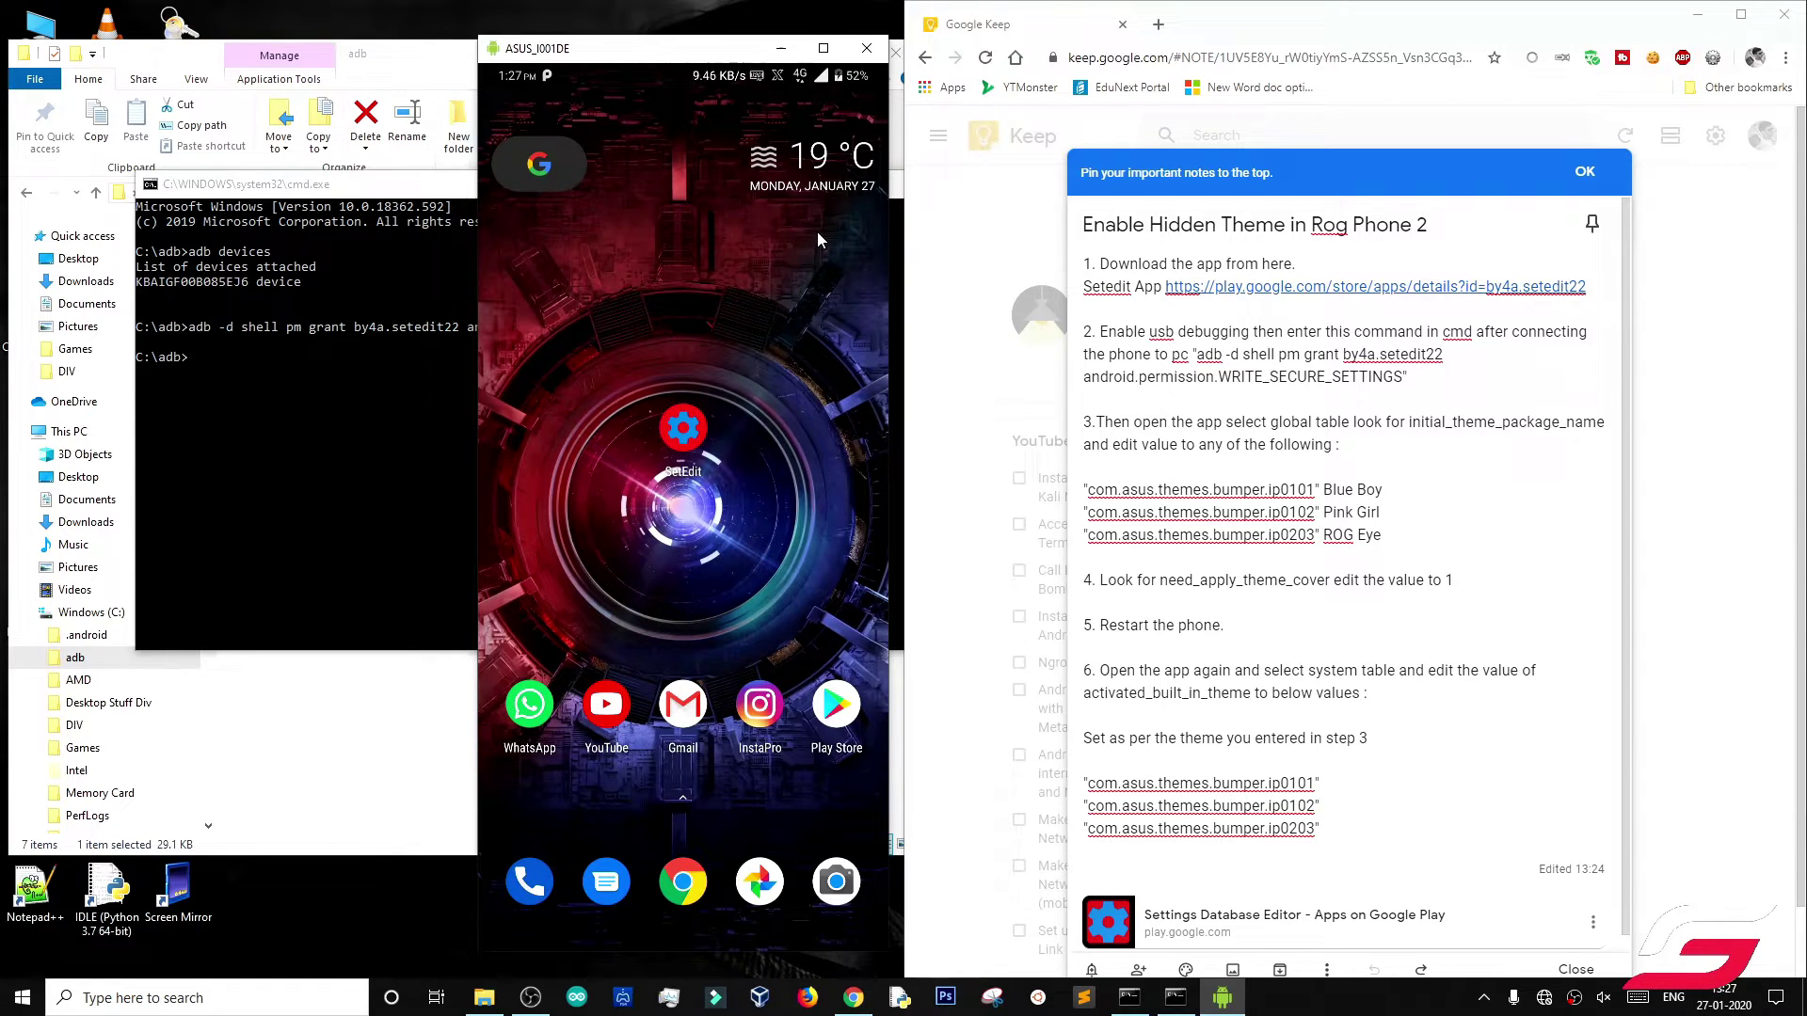
{"action": "left_click_drag", "start_coordinate": [847, 93], "coordinate": [787, 364]}
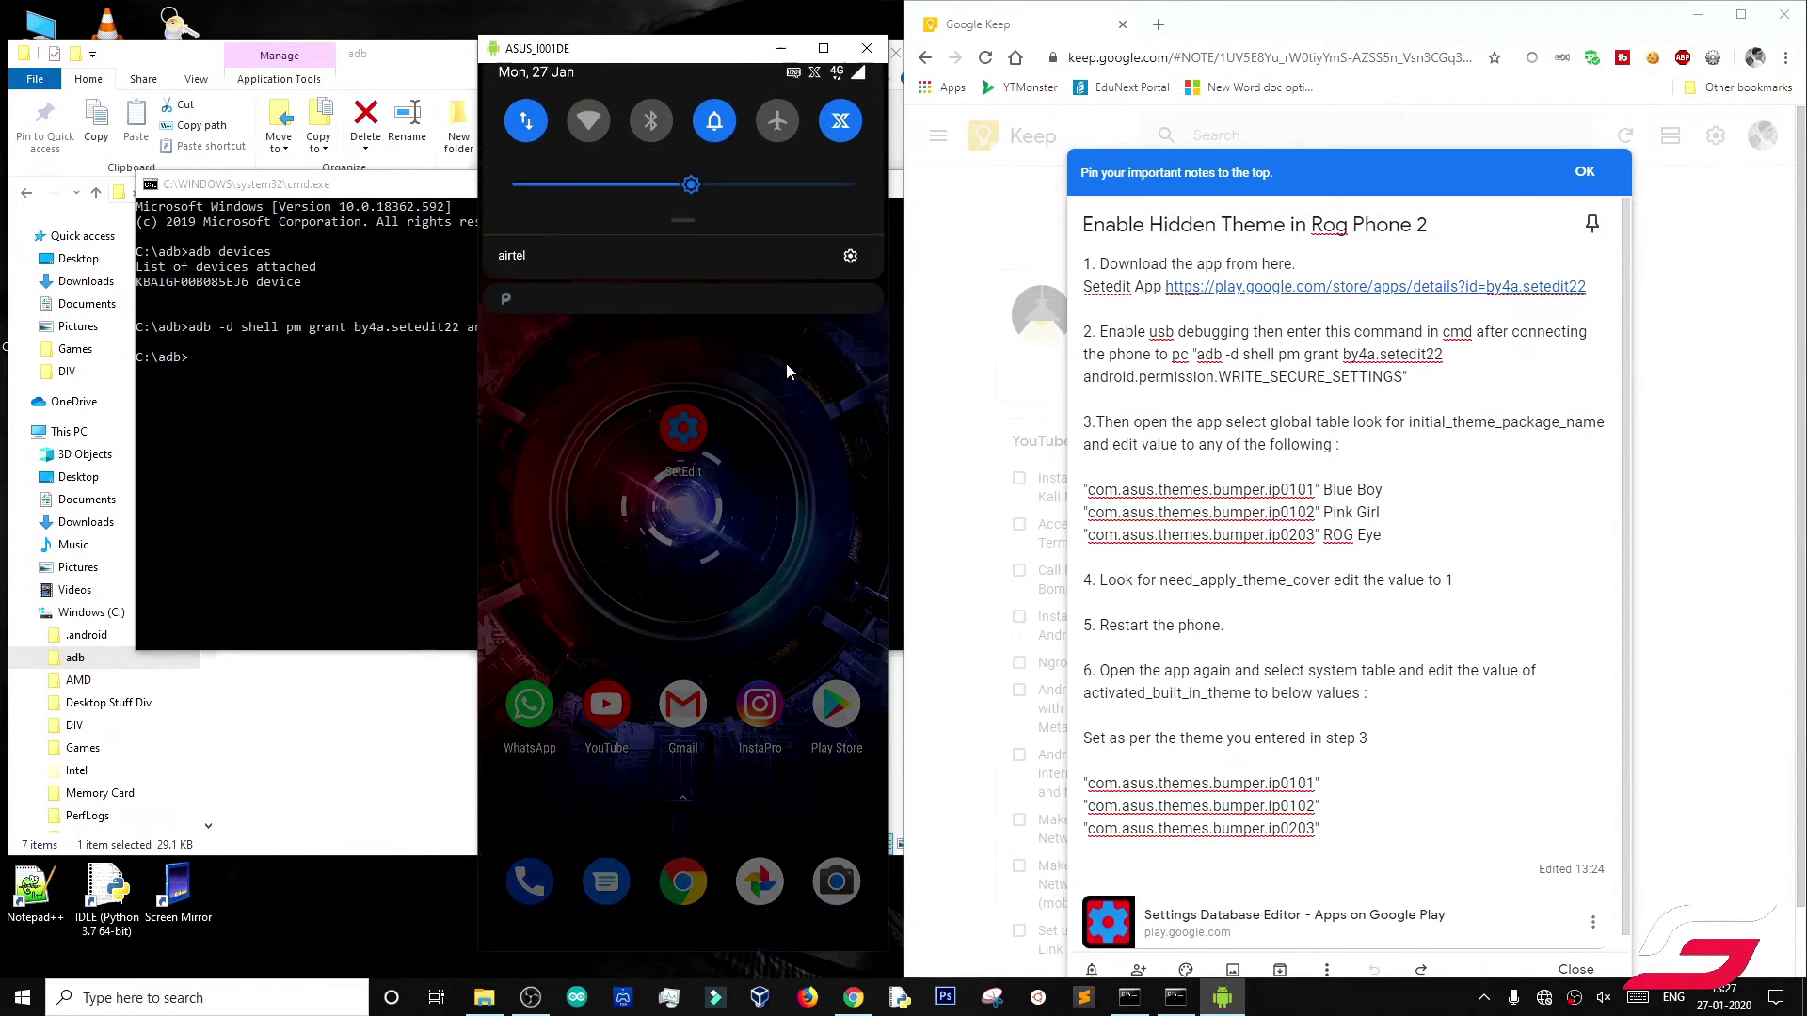
{"action": "left_click_drag", "start_coordinate": [819, 584], "coordinate": [816, 314]}
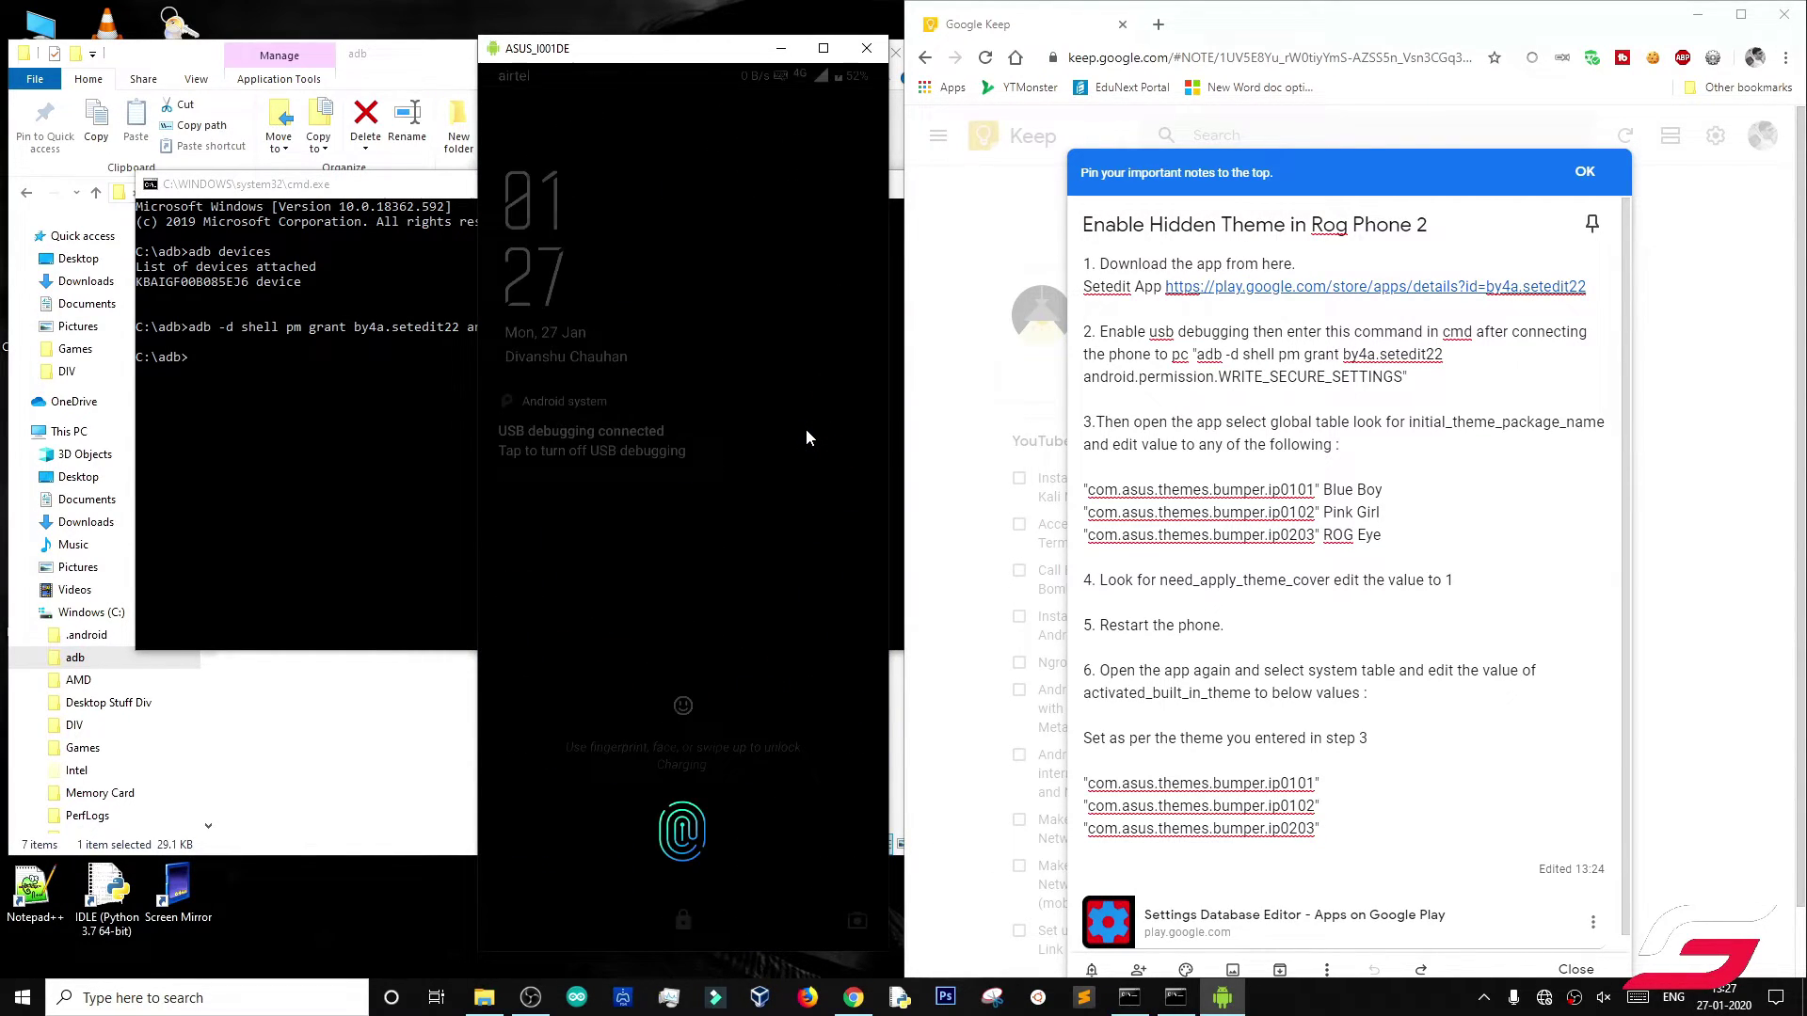
{"action": "left_click", "coordinate": [806, 429]}
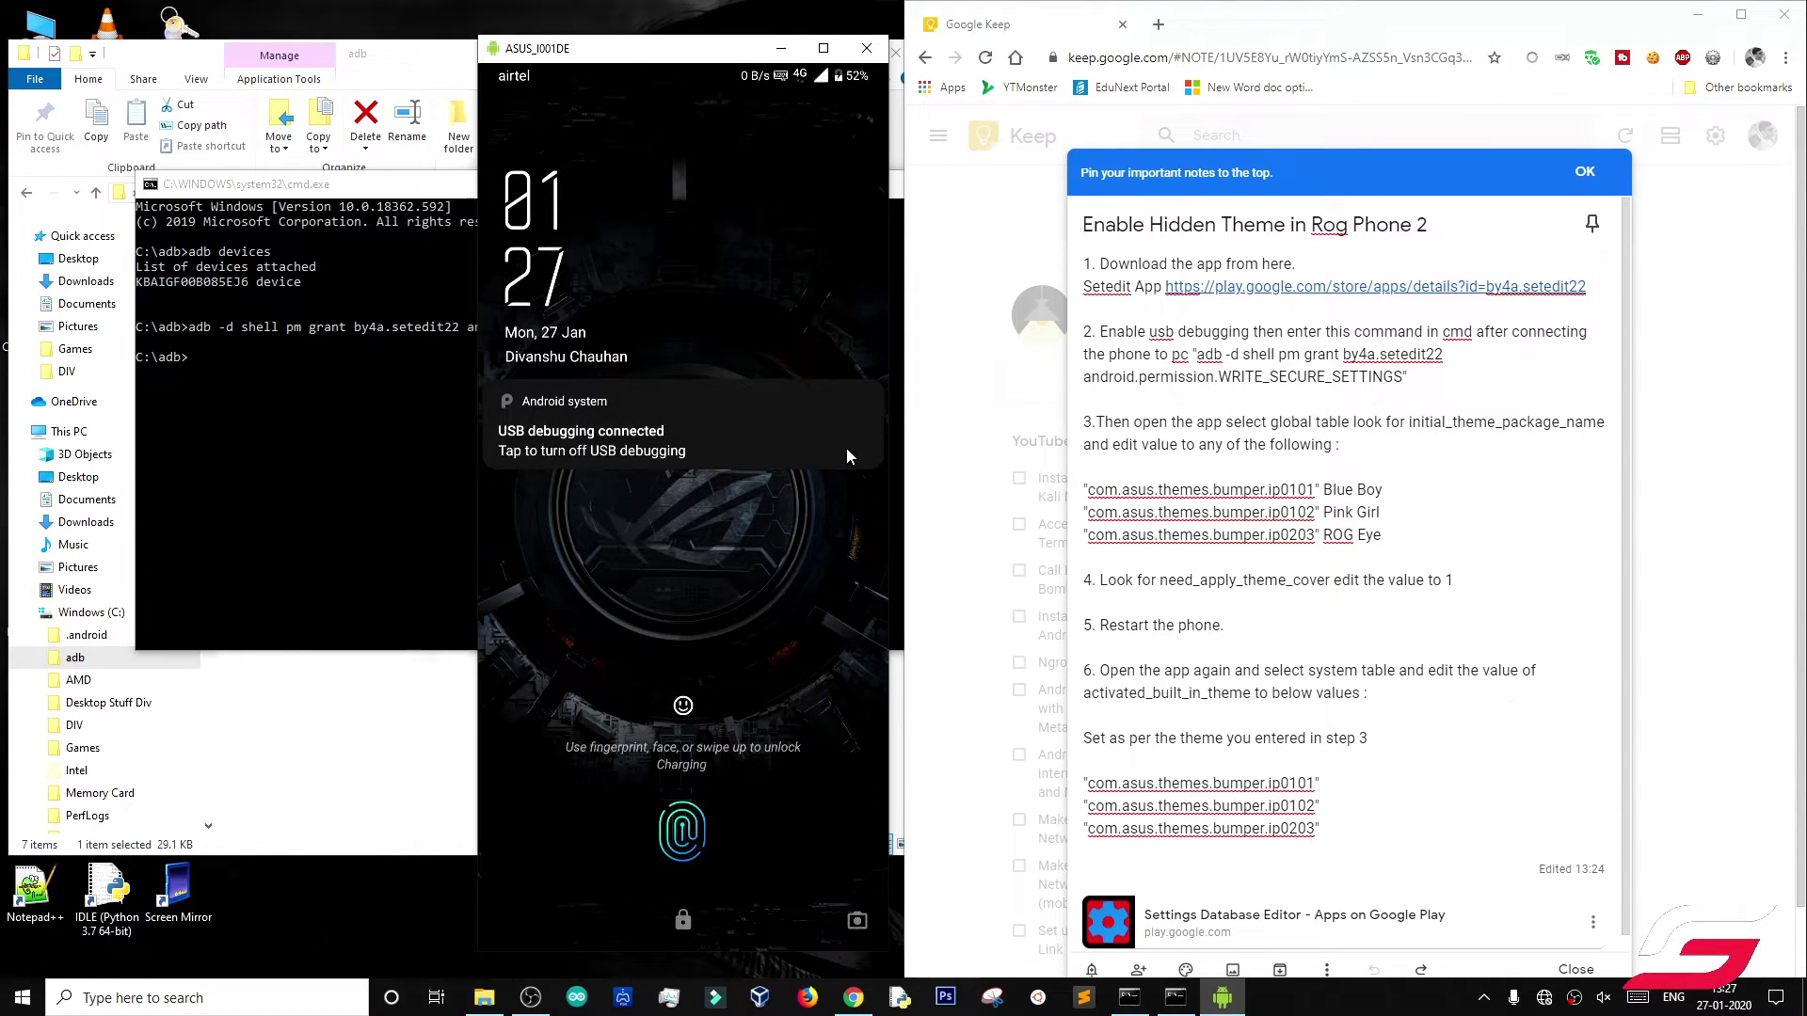
{"action": "left_click_drag", "start_coordinate": [832, 77], "coordinate": [830, 216]}
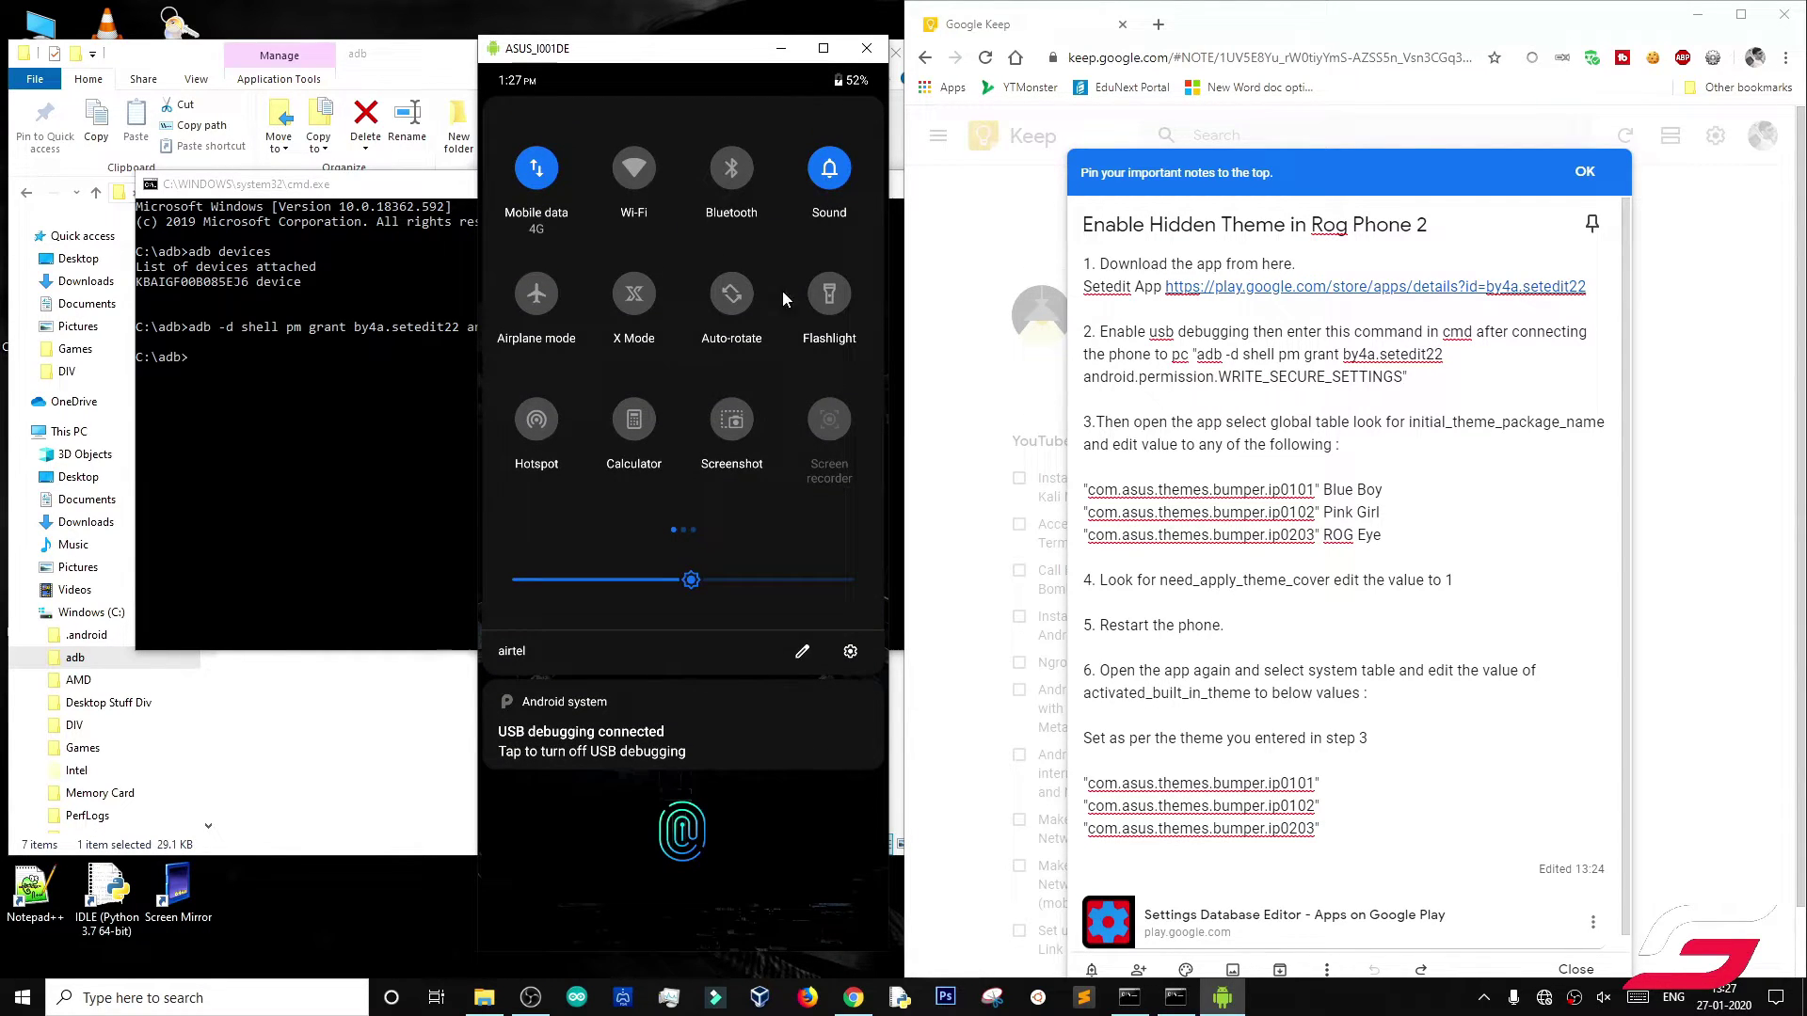
{"action": "right_click", "coordinate": [822, 544]}
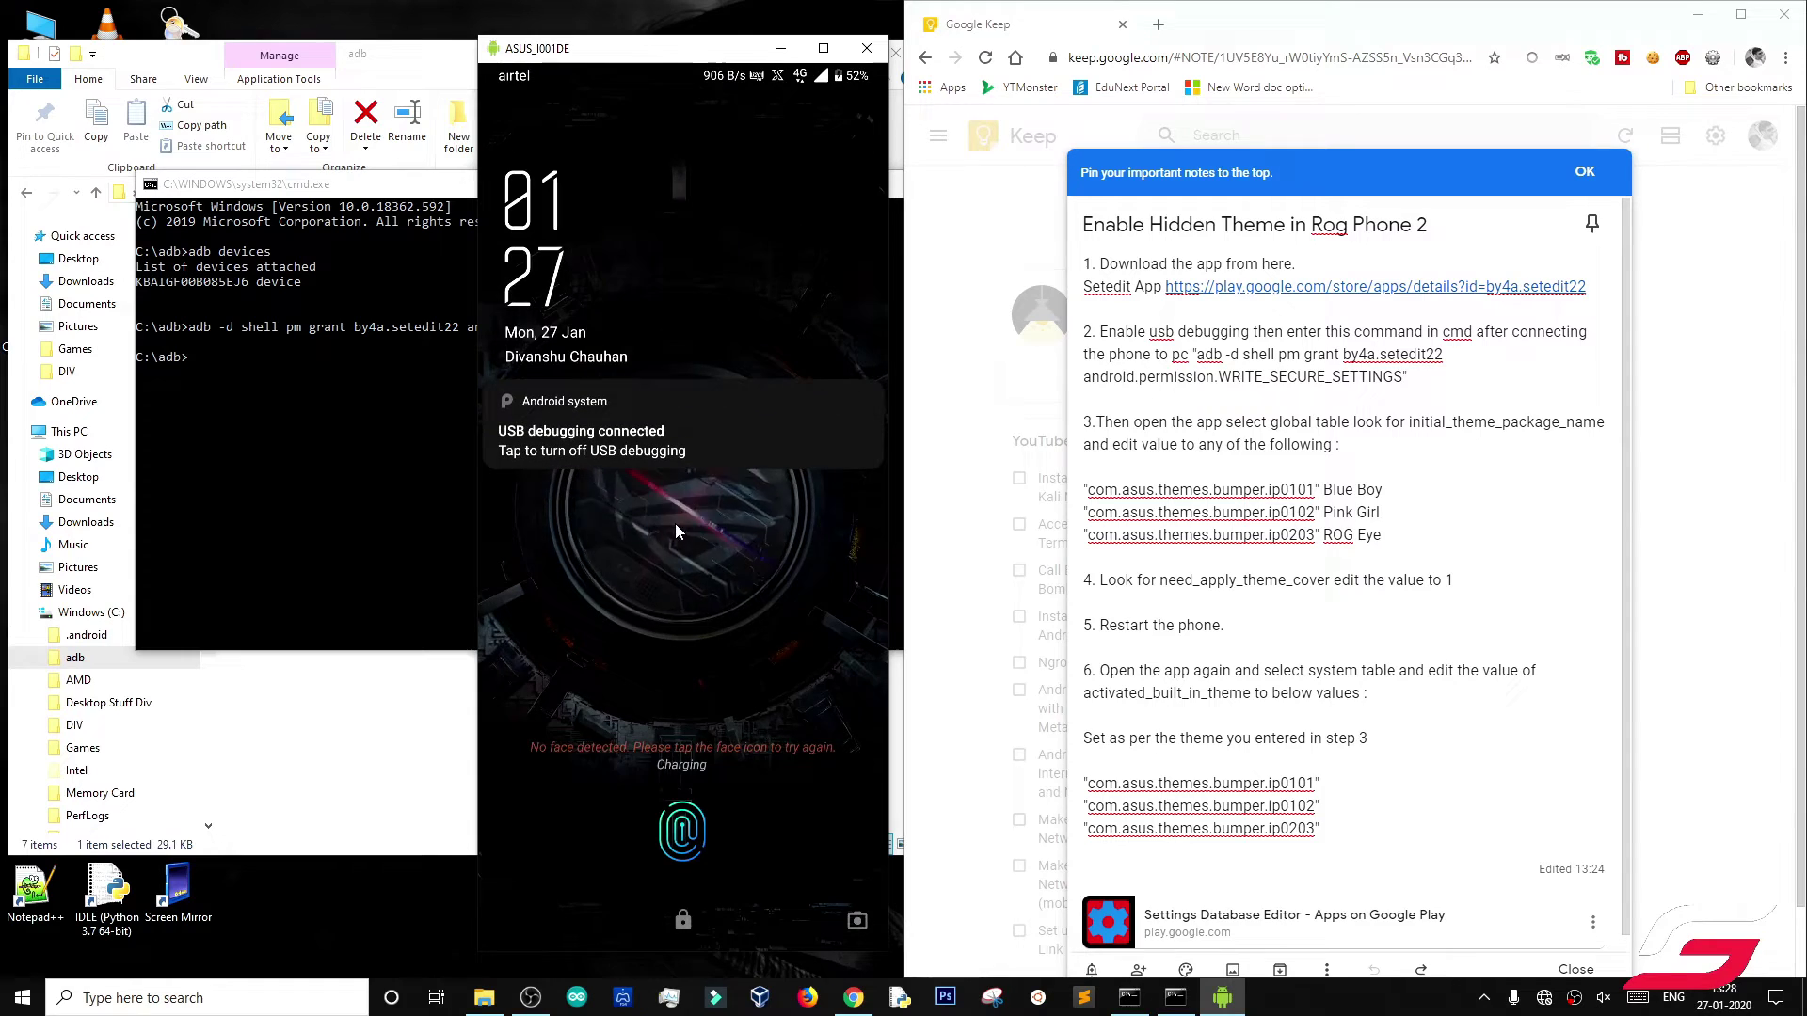